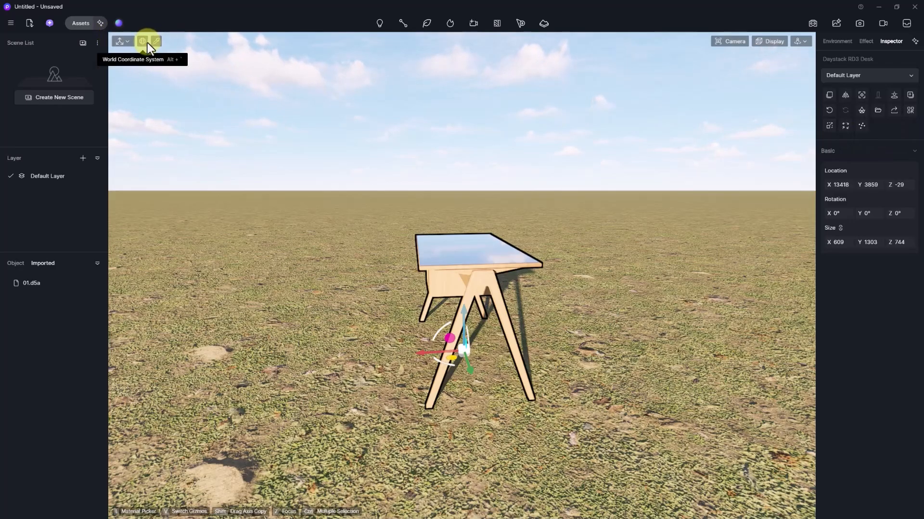
- Deselect the desk, glance at the Move/Scale tool choices, and open the Assets library
{"action": "mouse_move", "coordinate": [524, 301]}
{"action": "right_mouse_down"}
{"action": "mouse_move", "coordinate": [757, 301]}
{"action": "mouse_move", "coordinate": [533, 309]}
{"action": "mouse_move", "coordinate": [600, 279]}
{"action": "mouse_move", "coordinate": [627, 305]}
{"action": "mouse_move", "coordinate": [534, 163]}
{"action": "right_mouse_up"}
{"action": "left_click", "coordinate": [534, 164]}
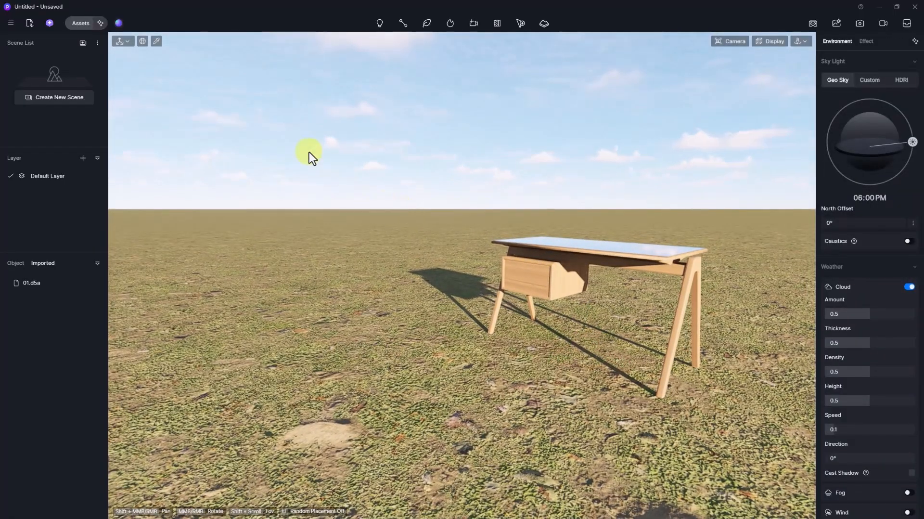
{"action": "left_click", "coordinate": [123, 42]}
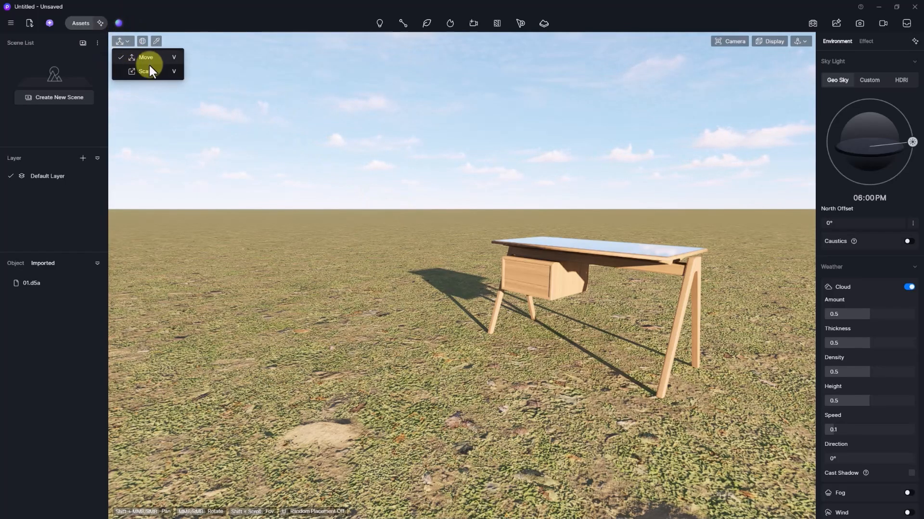
{"action": "left_click", "coordinate": [185, 89]}
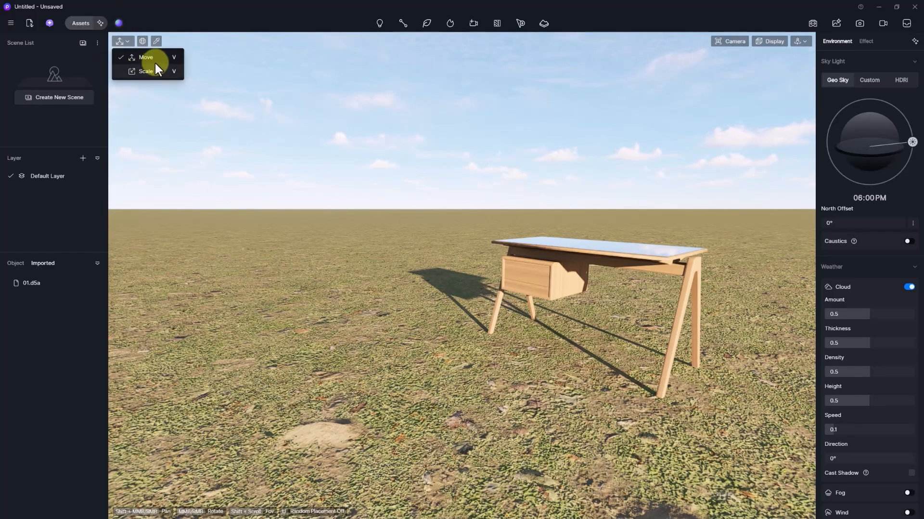
{"action": "left_click", "coordinate": [82, 24]}
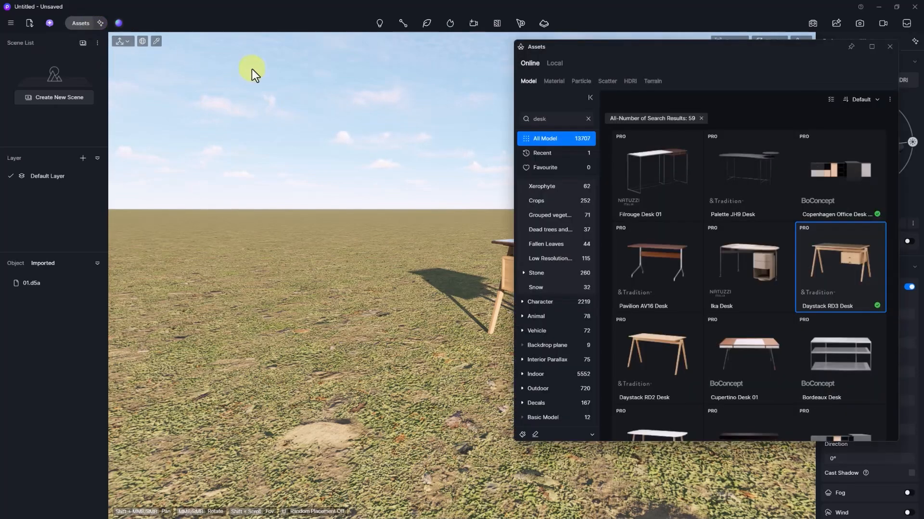
- Drag the Hesperotropsis leylandii 03 tree from the Nature assets into the viewport
{"action": "scroll", "coordinate": [557, 217], "scroll_direction": "up", "scroll_amount": 3}
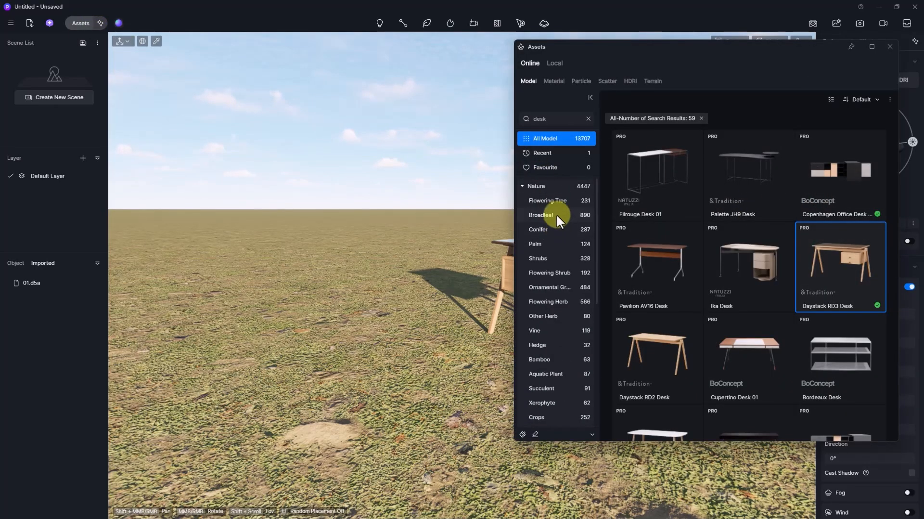
{"action": "left_click", "coordinate": [544, 186]}
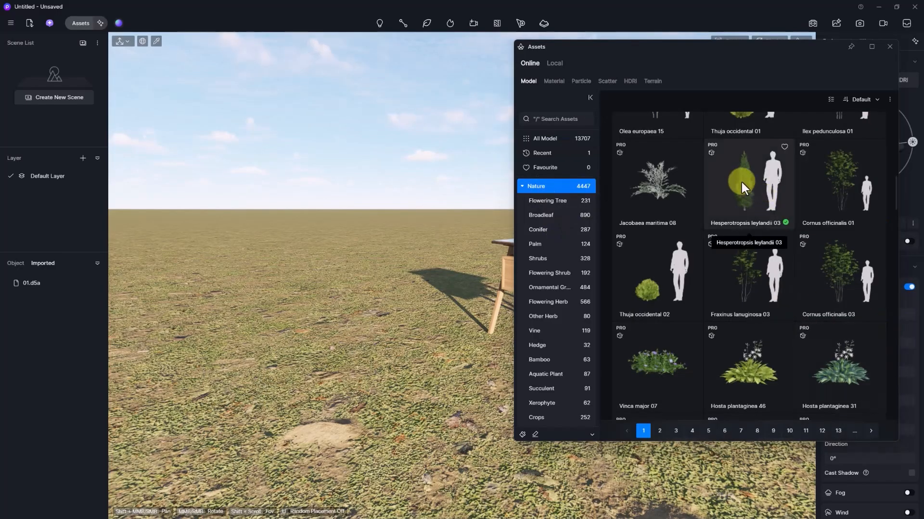
{"action": "left_click_drag", "start_coordinate": [741, 180], "coordinate": [333, 357]}
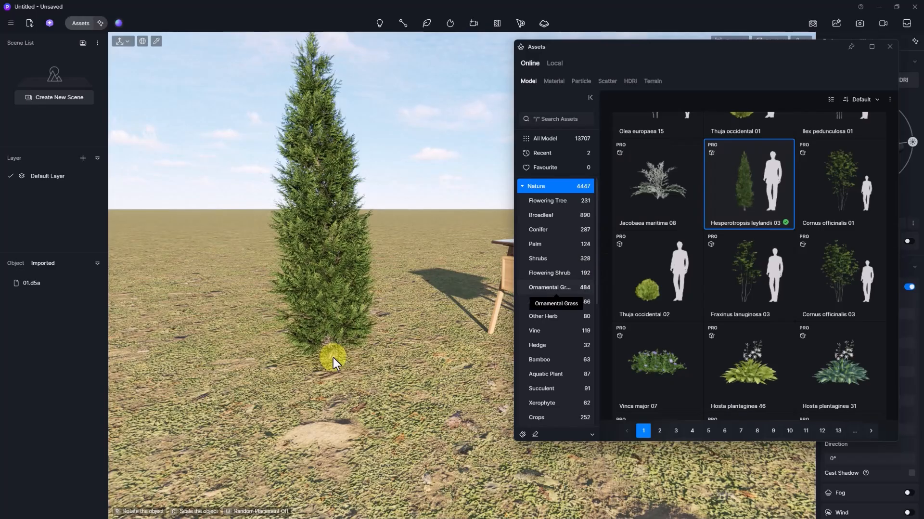
{"action": "left_click_drag", "start_coordinate": [334, 357], "coordinate": [121, 39]}
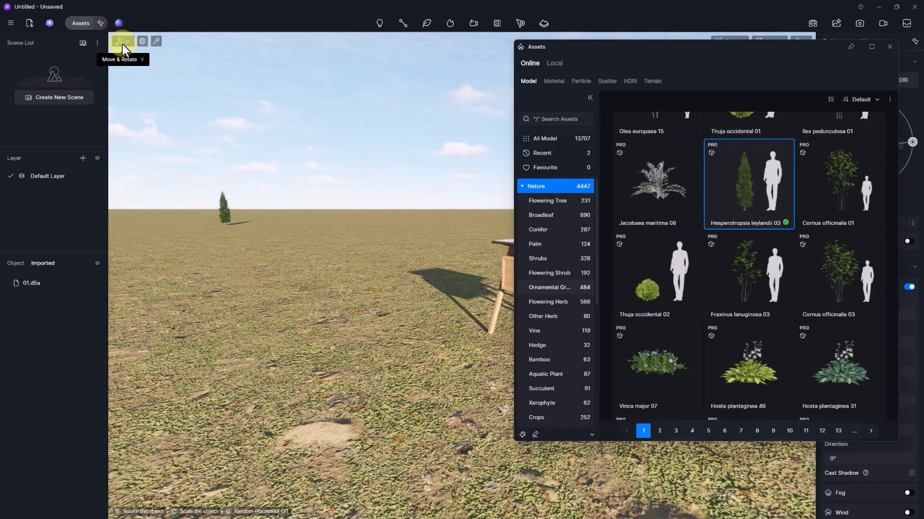
- Pull the cypress placement preview from the horizon down into the foreground
{"action": "left_click_drag", "start_coordinate": [123, 45], "coordinate": [276, 365]}
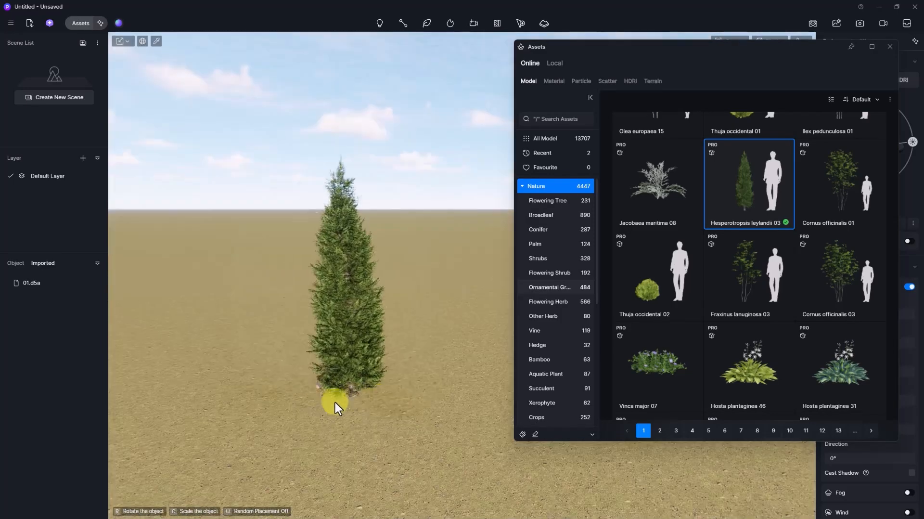
- Scale up the cypress preview and place one tree just behind the desk
{"action": "left_click_drag", "start_coordinate": [337, 398], "coordinate": [452, 322]}
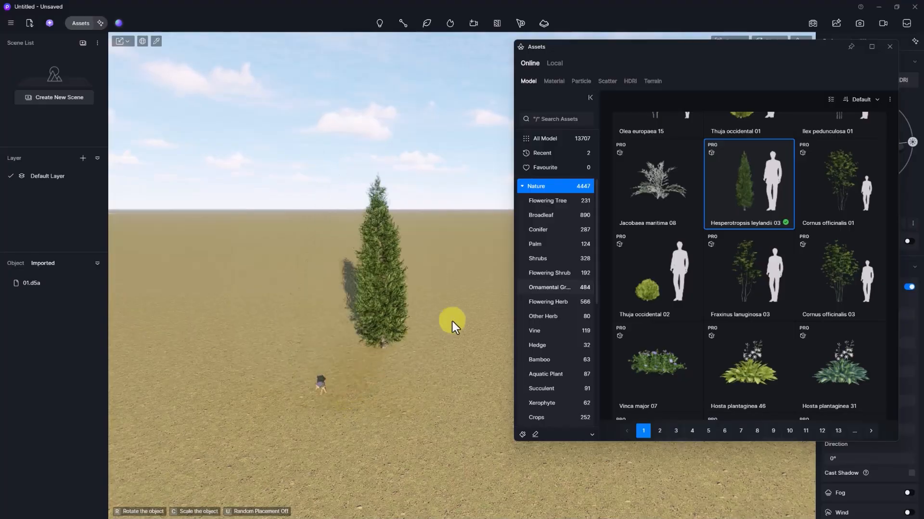
{"action": "key", "text": "Escape"}
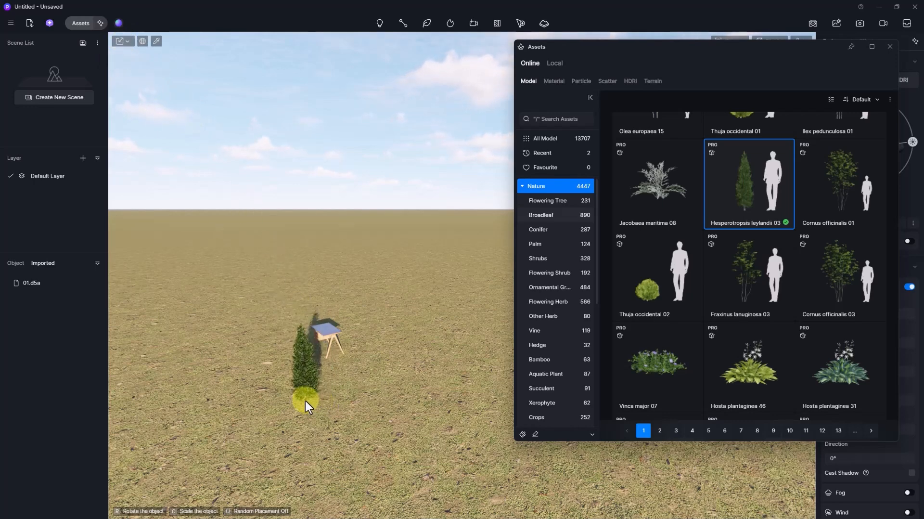
{"action": "key", "text": "c"}
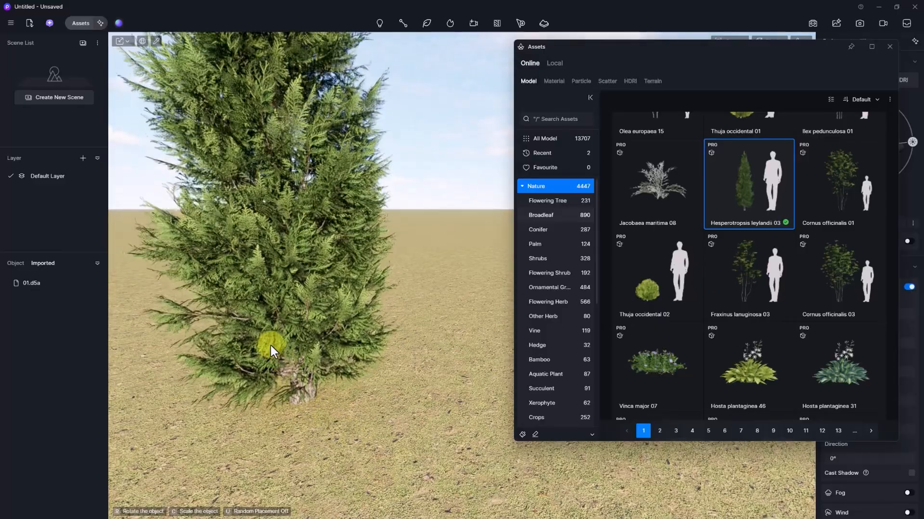
{"action": "left_click", "coordinate": [334, 310]}
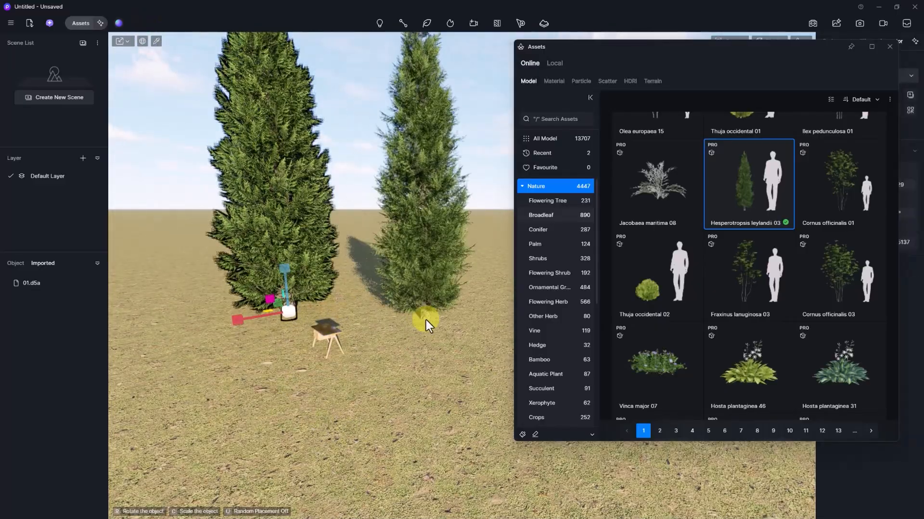
{"action": "key", "text": "r"}
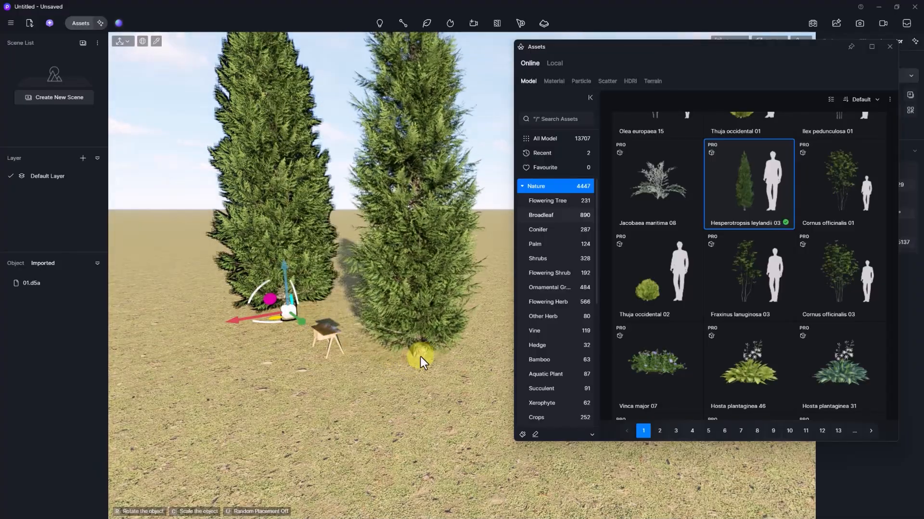
{"action": "key", "text": "Escape"}
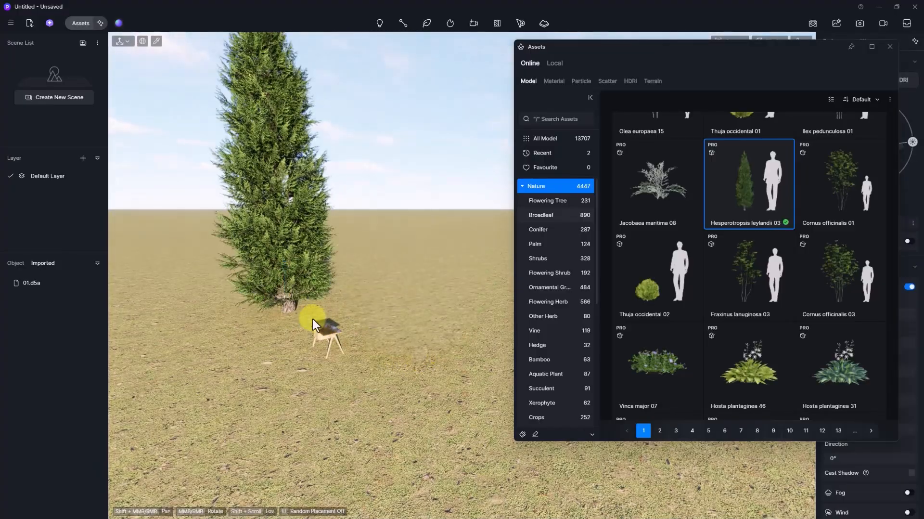
- Turn the placed cypress slightly around its vertical axis and close the asset library
{"action": "left_click", "coordinate": [290, 299]}
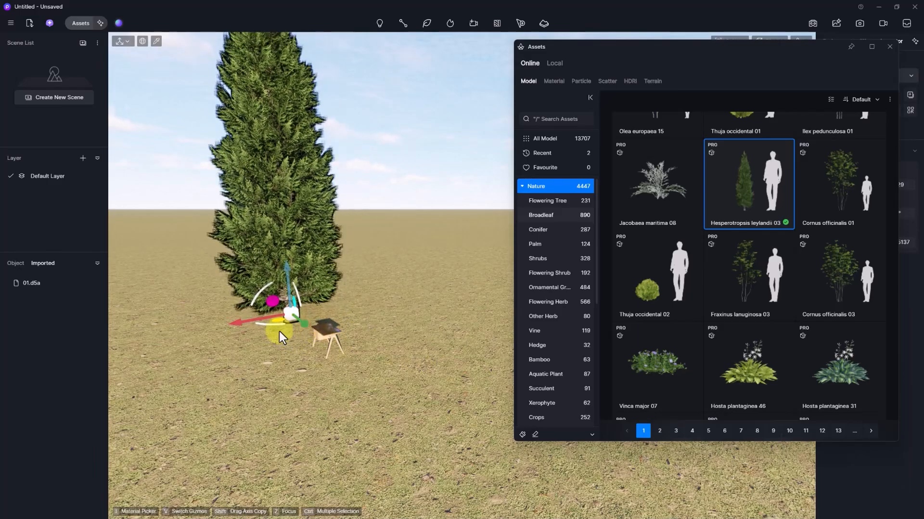
{"action": "left_click_drag", "start_coordinate": [275, 326], "coordinate": [286, 328]}
{"action": "scroll", "coordinate": [297, 334], "scroll_direction": "up", "scroll_amount": 8}
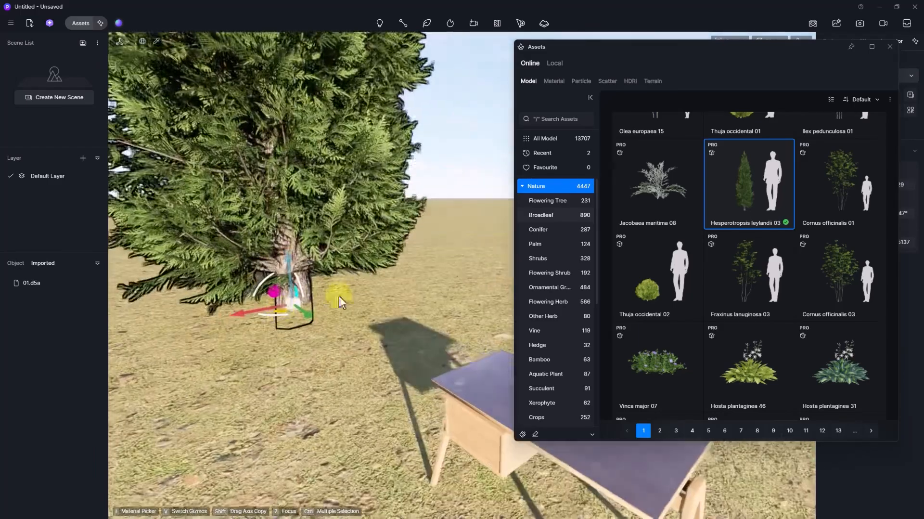
{"action": "left_click", "coordinate": [890, 46]}
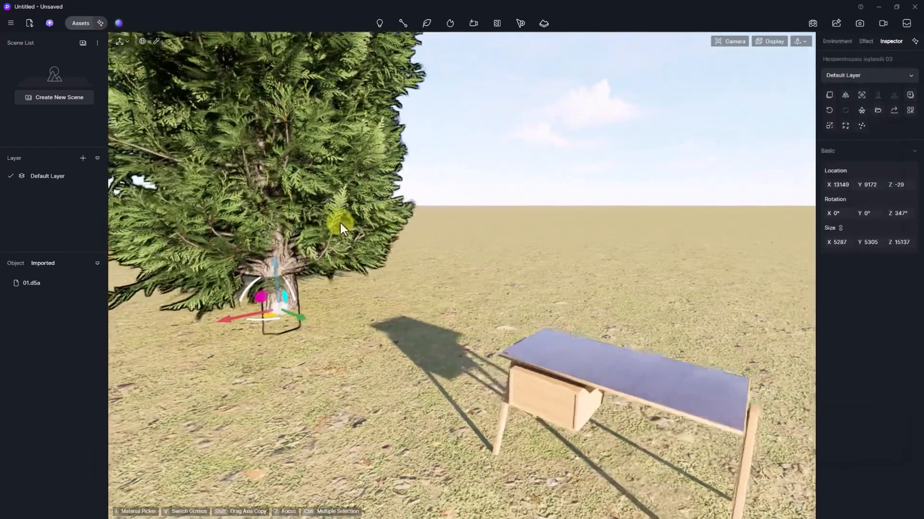
- Move the desk to X 12753, Y 4010, Z -29 and reset its rotation upright
{"action": "left_click", "coordinate": [544, 374]}
{"action": "right_click_drag", "start_coordinate": [544, 374], "coordinate": [552, 407]}
{"action": "scroll", "coordinate": [536, 379], "scroll_direction": "down", "scroll_amount": 4}
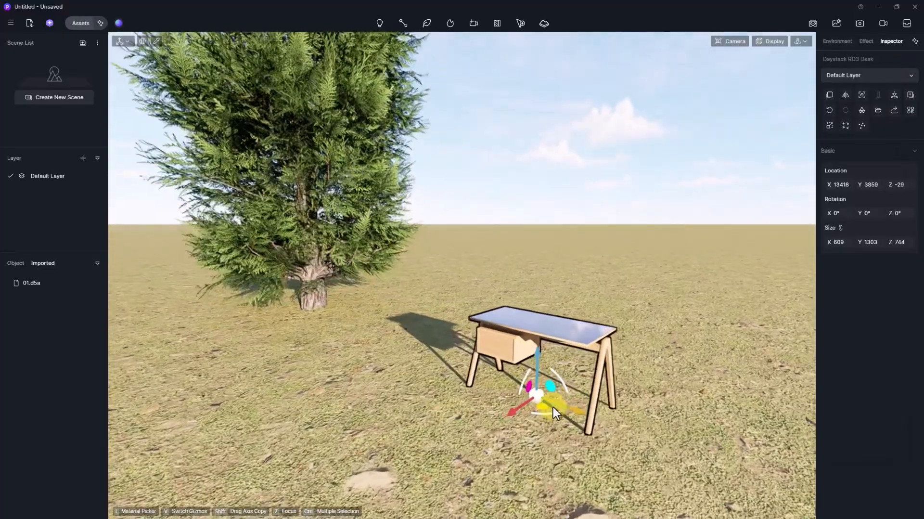
{"action": "left_click_drag", "start_coordinate": [556, 391], "coordinate": [587, 360]}
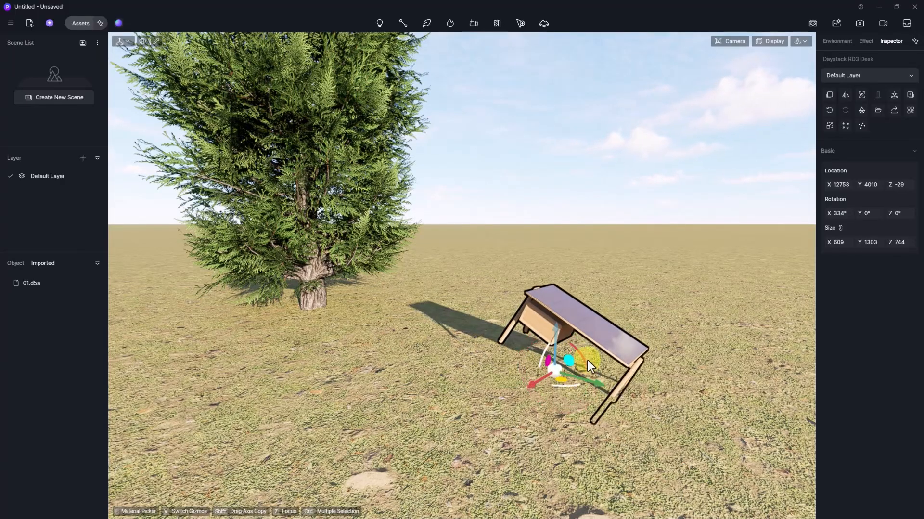
{"action": "left_click", "coordinate": [828, 109]}
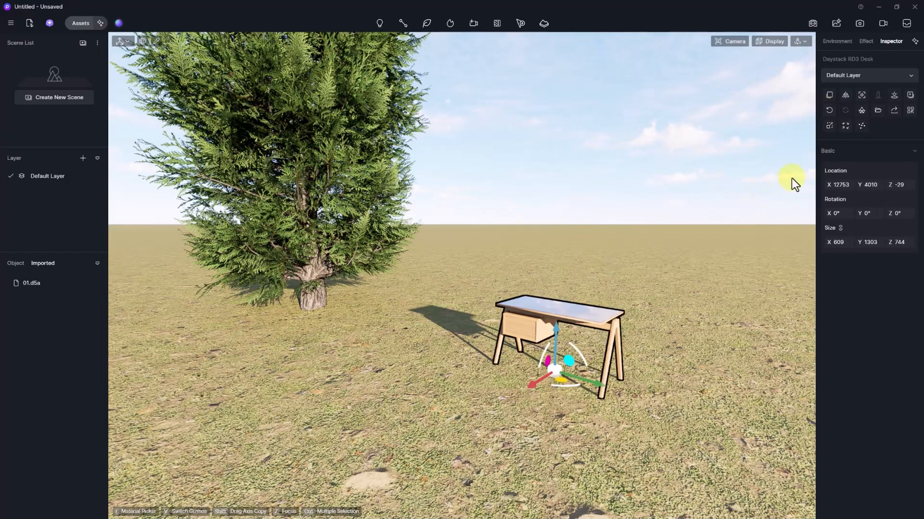
- Rotate the desk around its vertical axis to 319°
{"action": "middle_click_drag", "start_coordinate": [285, 165], "coordinate": [165, 80]}
{"action": "left_click", "coordinate": [127, 41]}
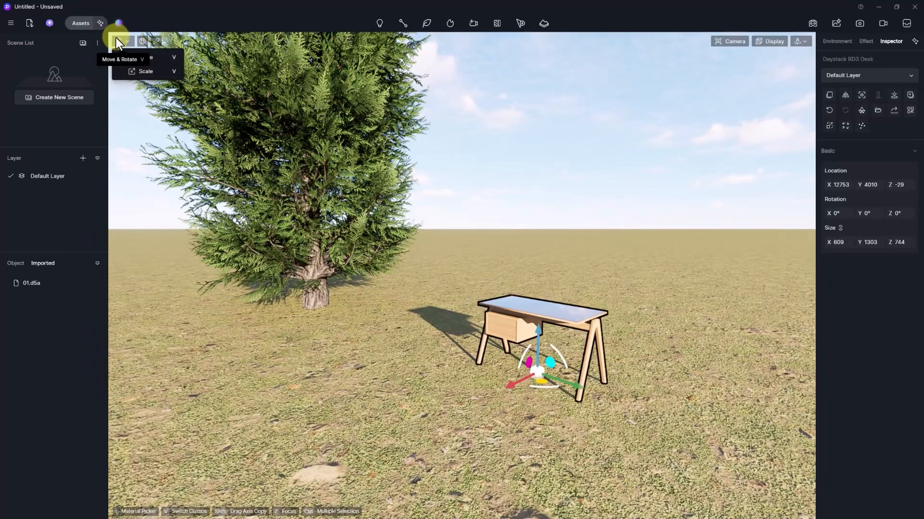
{"action": "left_click", "coordinate": [117, 38]}
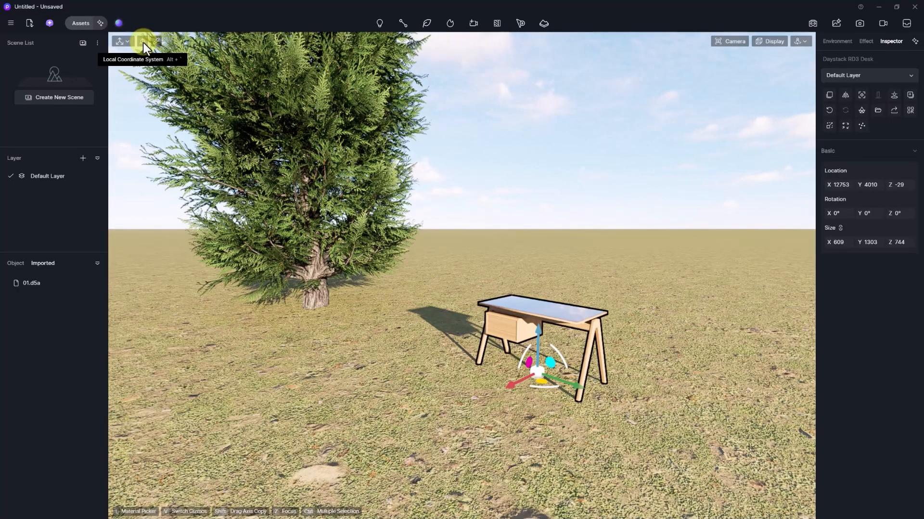
{"action": "middle_click_drag", "start_coordinate": [540, 355], "coordinate": [512, 330]}
{"action": "left_click_drag", "start_coordinate": [550, 400], "coordinate": [593, 402]}
{"action": "middle_click_drag", "start_coordinate": [645, 301], "coordinate": [566, 439]}
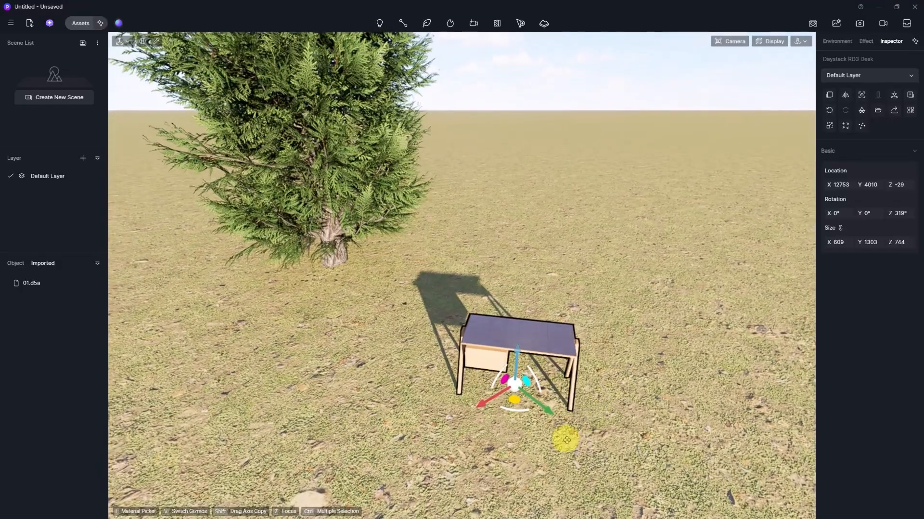
- Switch to Fly navigation, use local gizmo axes, and go to a top parallel view
{"action": "left_click", "coordinate": [800, 41]}
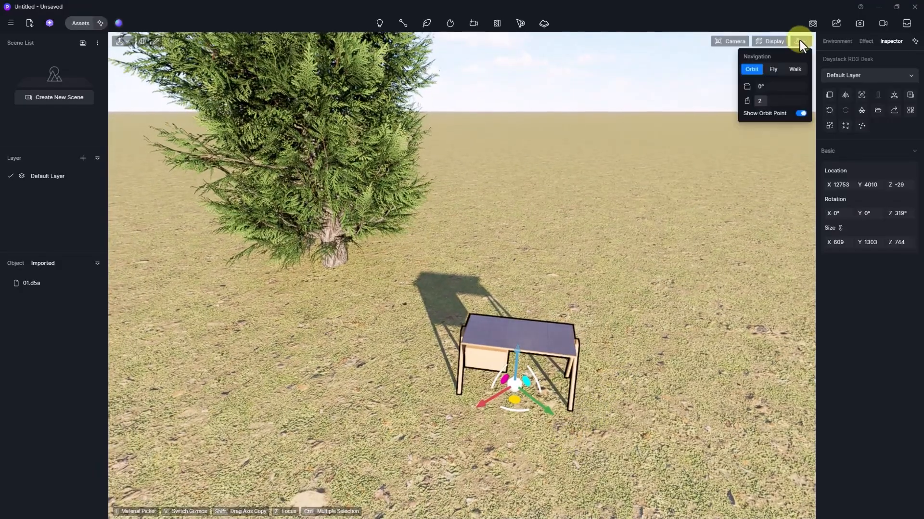
{"action": "left_click", "coordinate": [777, 69]}
{"action": "right_click_drag", "start_coordinate": [597, 330], "coordinate": [147, 48]}
{"action": "key", "text": "w"}
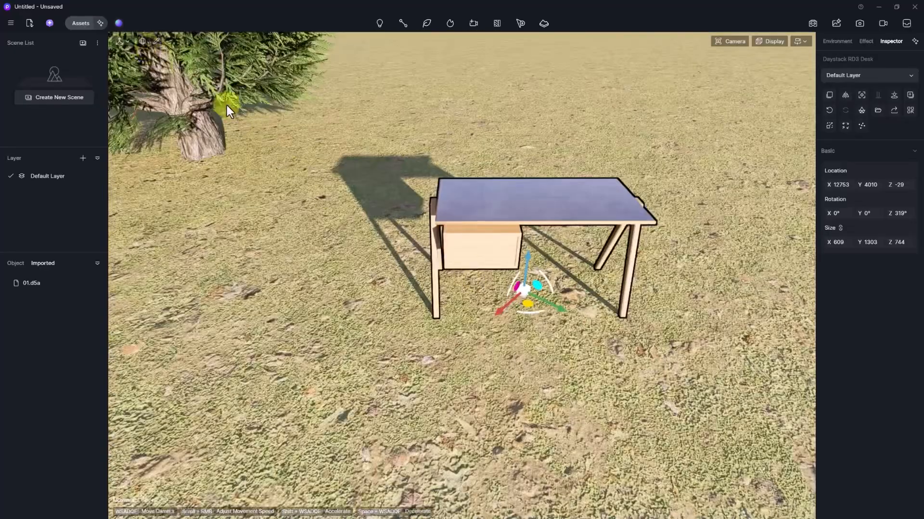
{"action": "left_click", "coordinate": [143, 40]}
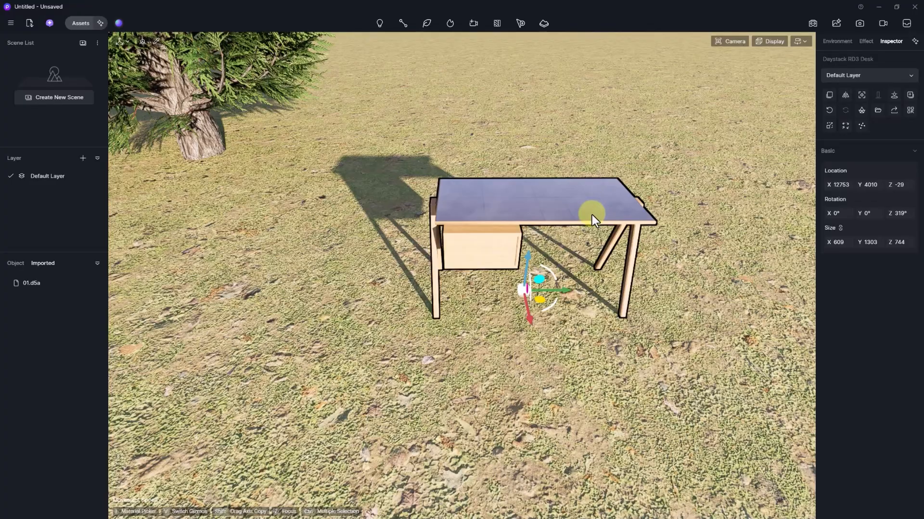
{"action": "key", "text": "t"}
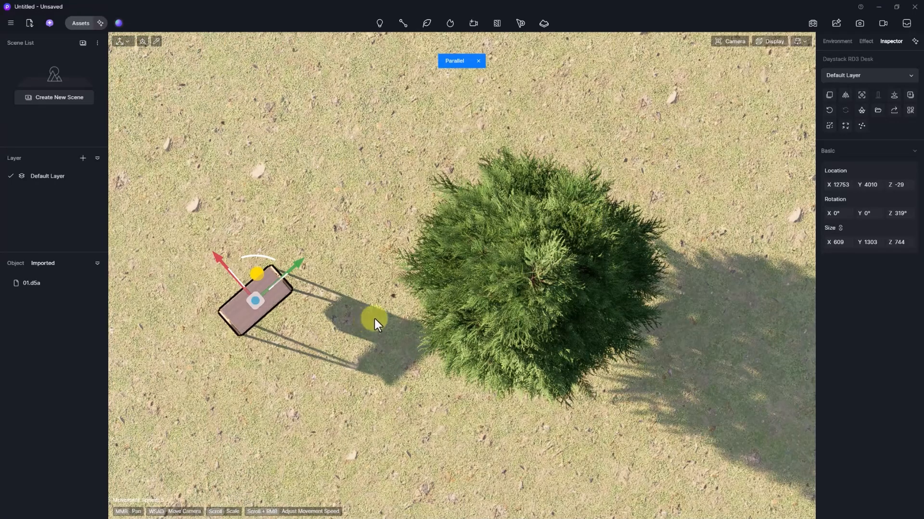
- Keep the desk at 319° while toggling local/world axes, then orbit back to Perspective view
{"action": "scroll", "coordinate": [375, 316], "scroll_direction": "up", "scroll_amount": 6}
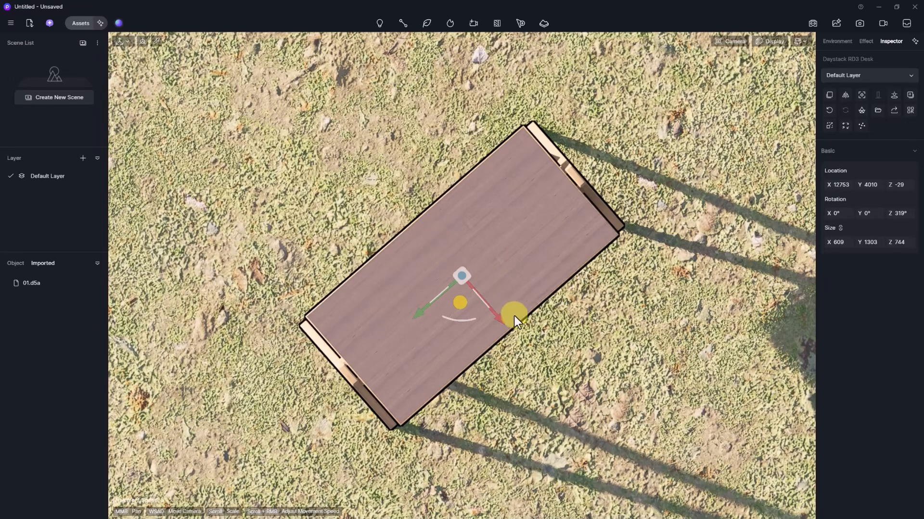
{"action": "left_click", "coordinate": [143, 42]}
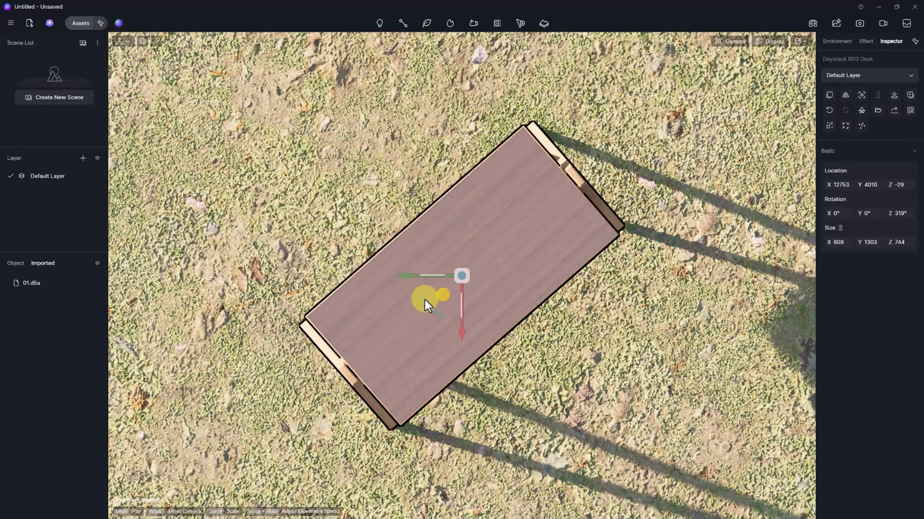
{"action": "mouse_move", "coordinate": [426, 299]}
{"action": "left_mouse_down"}
{"action": "mouse_move", "coordinate": [429, 309]}
{"action": "mouse_move", "coordinate": [425, 302]}
{"action": "left_mouse_up"}
{"action": "left_click", "coordinate": [142, 41]}
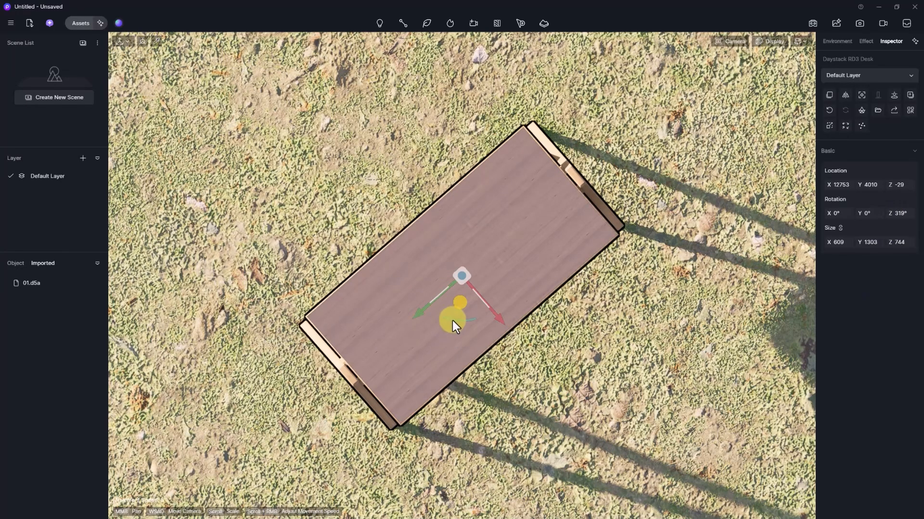
{"action": "left_click_drag", "start_coordinate": [452, 319], "coordinate": [448, 313]}
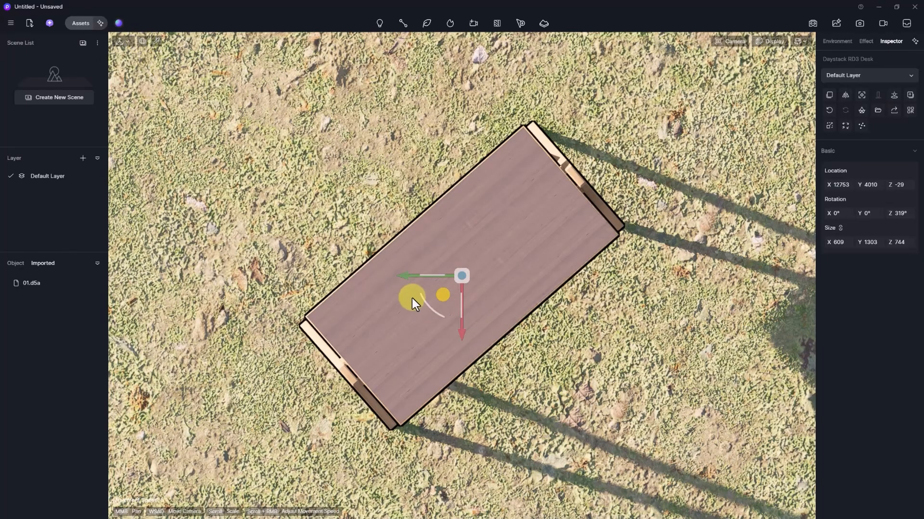
{"action": "left_click_drag", "start_coordinate": [425, 302], "coordinate": [417, 299]}
{"action": "left_click", "coordinate": [143, 41]}
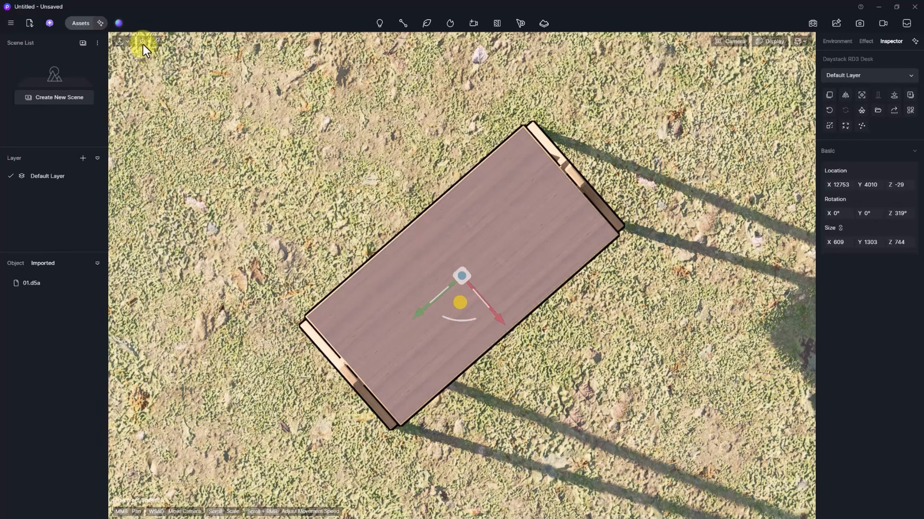
{"action": "left_click", "coordinate": [141, 41]}
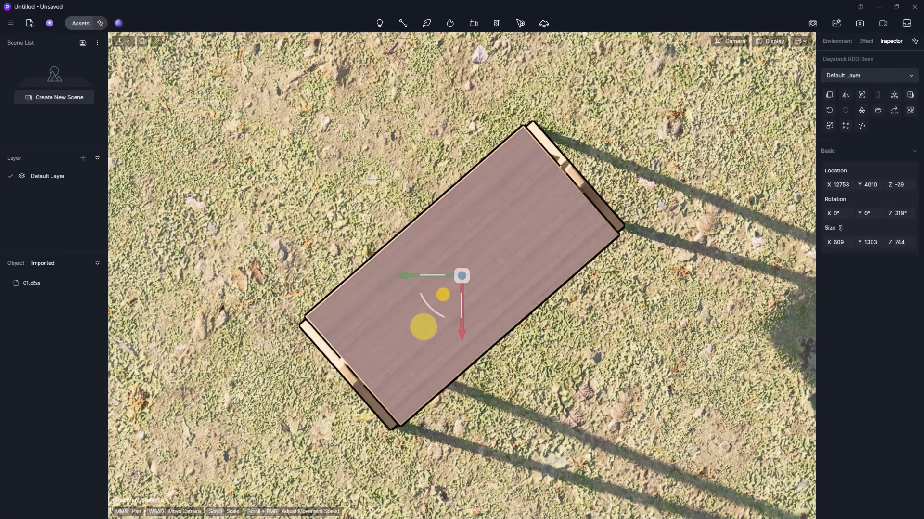
{"action": "right_click_drag", "start_coordinate": [424, 327], "coordinate": [413, 290]}
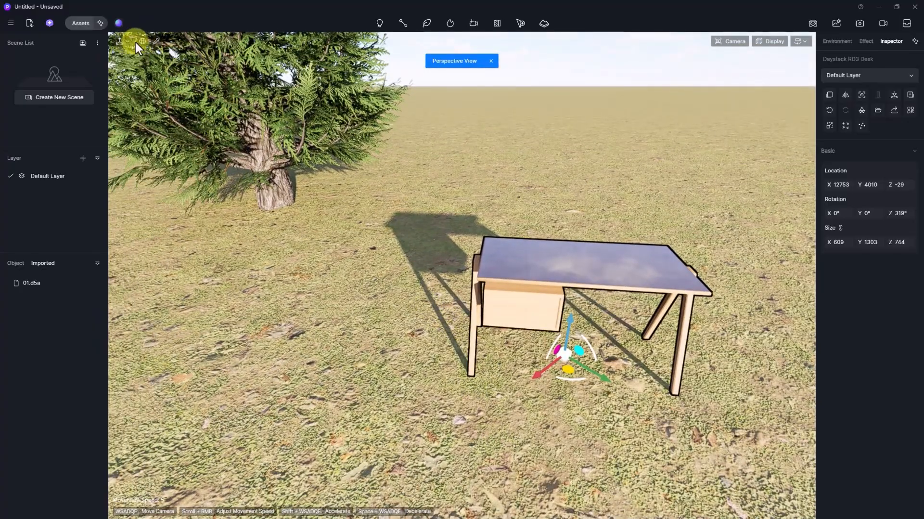
{"action": "left_click", "coordinate": [155, 41]}
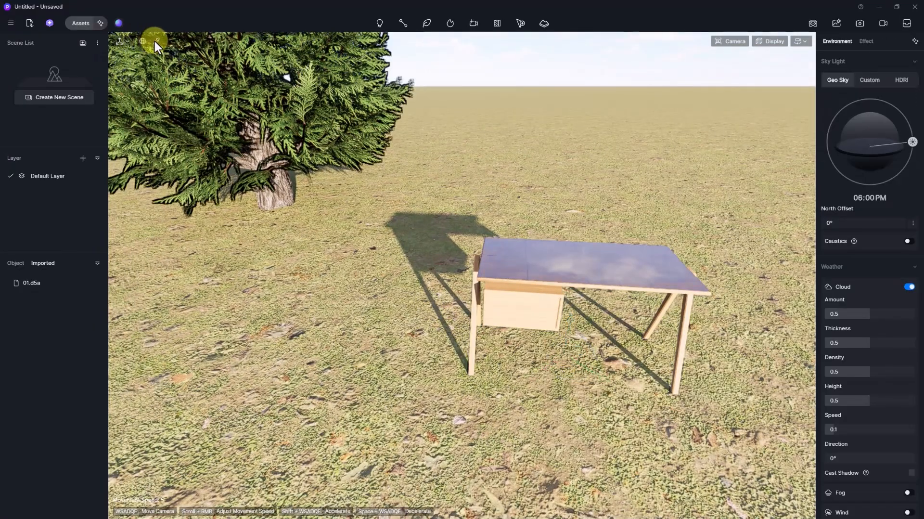
{"action": "left_click", "coordinate": [567, 262]}
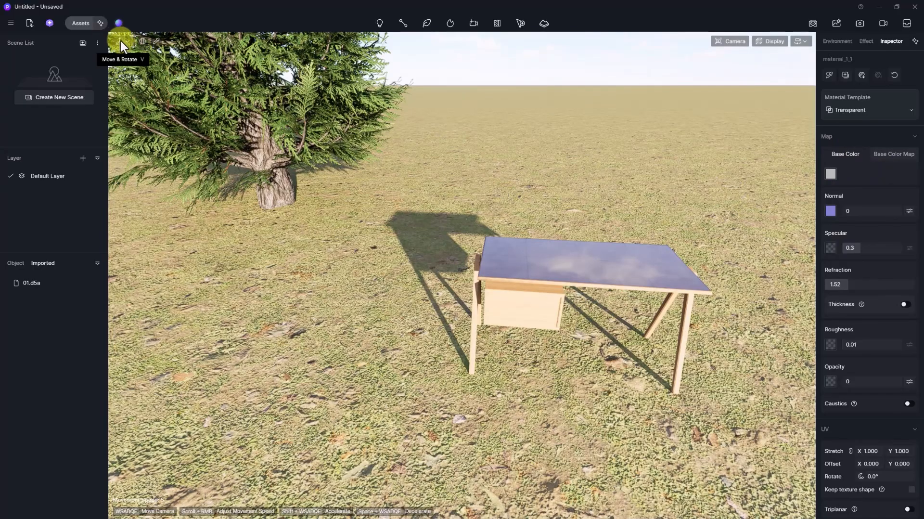
{"action": "left_click", "coordinate": [530, 273]}
{"action": "right_click_drag", "start_coordinate": [515, 270], "coordinate": [572, 294]}
{"action": "left_click", "coordinate": [474, 273]}
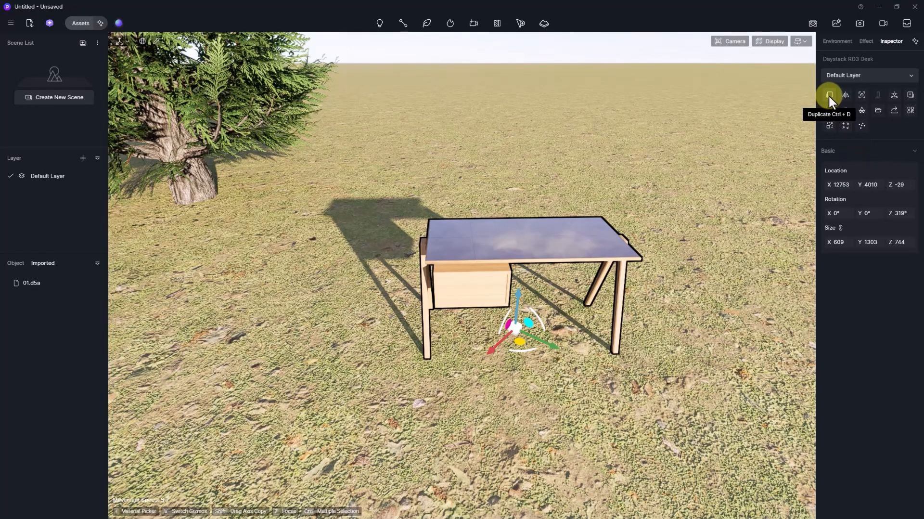
- Duplicate the desk and place four copies on the grass around the original
{"action": "right_click_drag", "start_coordinate": [573, 242], "coordinate": [590, 229]}
{"action": "left_click_drag", "start_coordinate": [613, 237], "coordinate": [695, 270]}
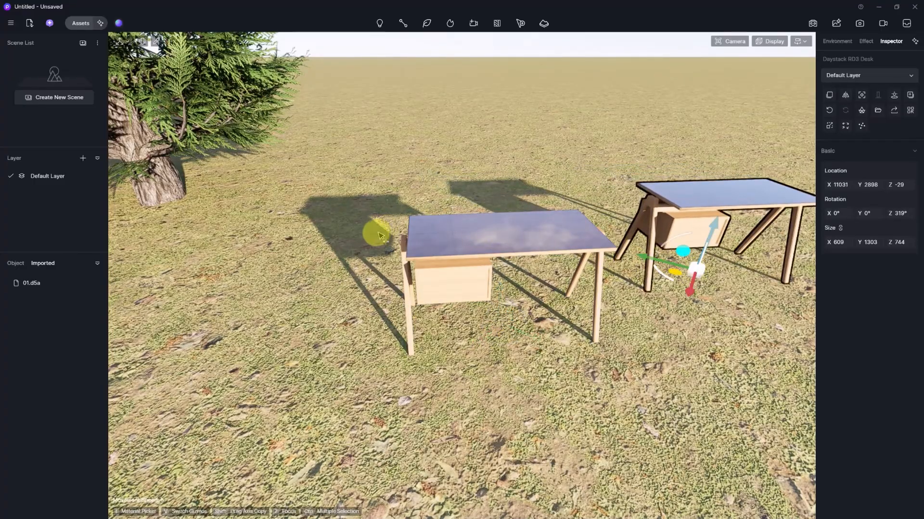
{"action": "left_click", "coordinate": [313, 290]}
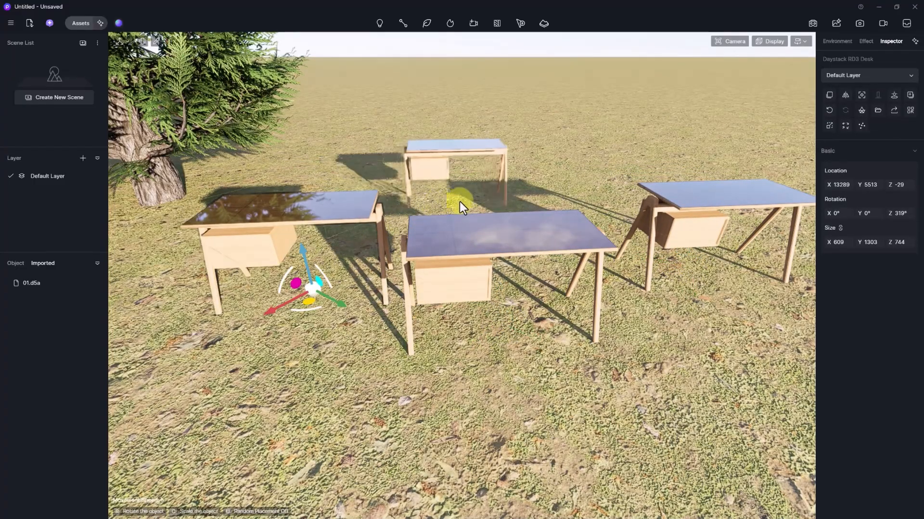
{"action": "left_click", "coordinate": [463, 201]}
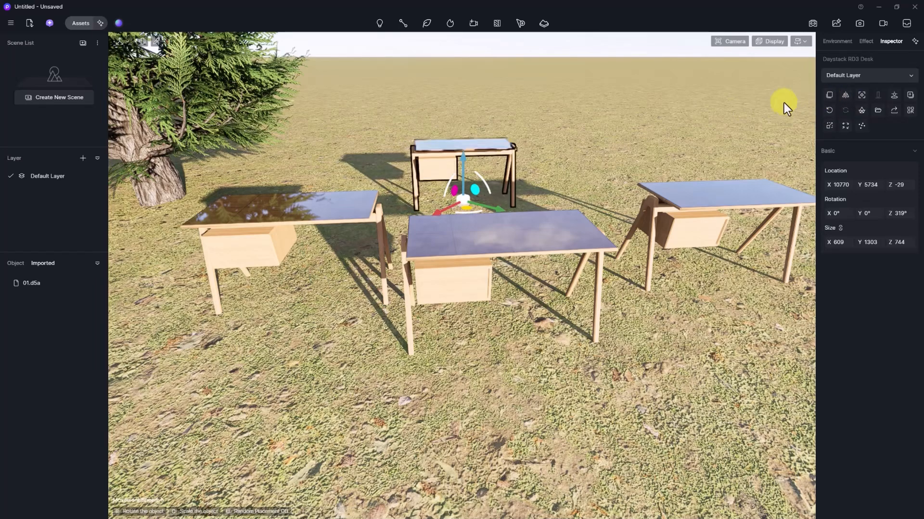
{"action": "left_click", "coordinate": [600, 192]}
{"action": "scroll", "coordinate": [607, 184], "scroll_direction": "down", "scroll_amount": 2}
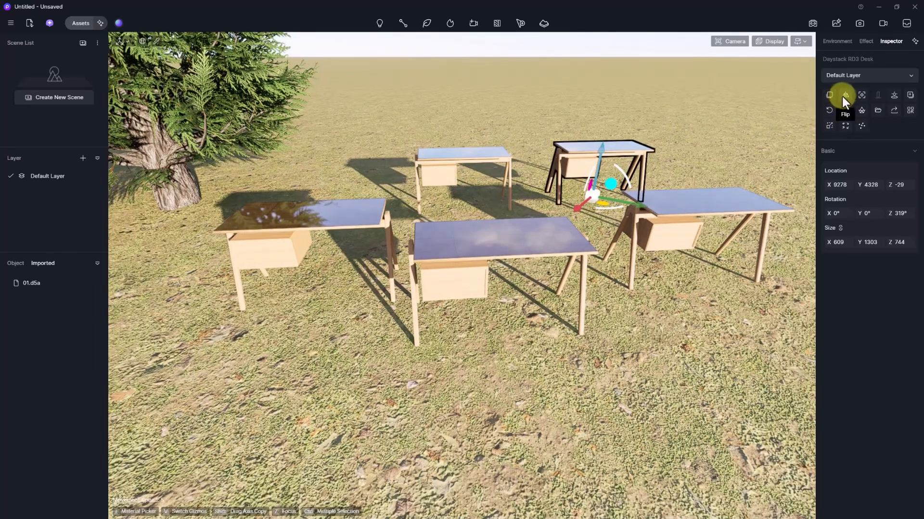
- Mirror the right-hand desk, flip it back, and reopen the asset library
{"action": "left_click", "coordinate": [701, 212]}
{"action": "mouse_move", "coordinate": [704, 261]}
{"action": "right_mouse_down"}
{"action": "mouse_move", "coordinate": [704, 252]}
{"action": "mouse_move", "coordinate": [717, 257]}
{"action": "right_mouse_up"}
{"action": "key", "text": "d"}
{"action": "key", "text": "w"}
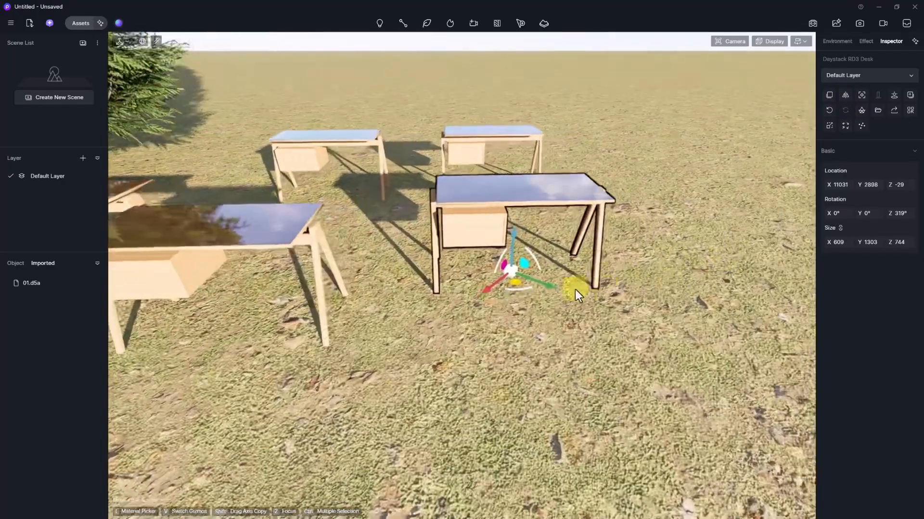
{"action": "left_click", "coordinate": [845, 94]}
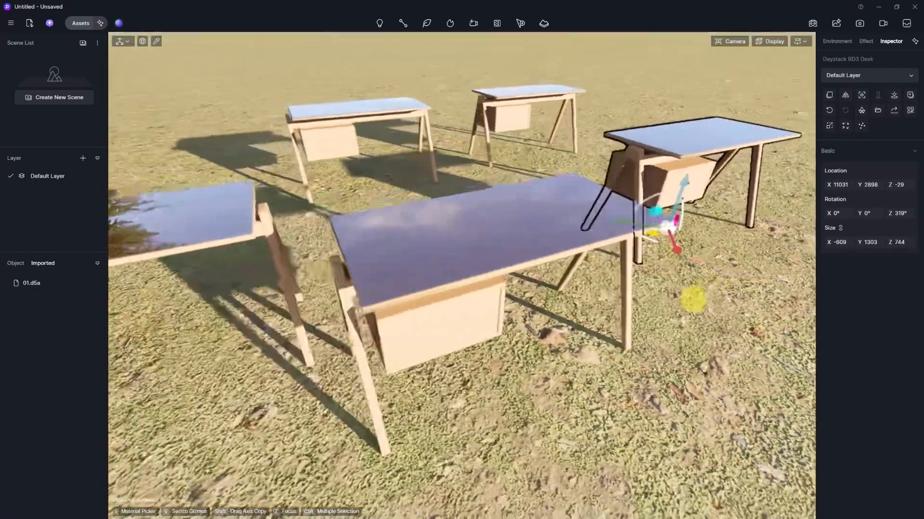
{"action": "key", "text": "a"}
{"action": "right_click_drag", "start_coordinate": [693, 299], "coordinate": [767, 181]}
{"action": "key", "text": "w"}
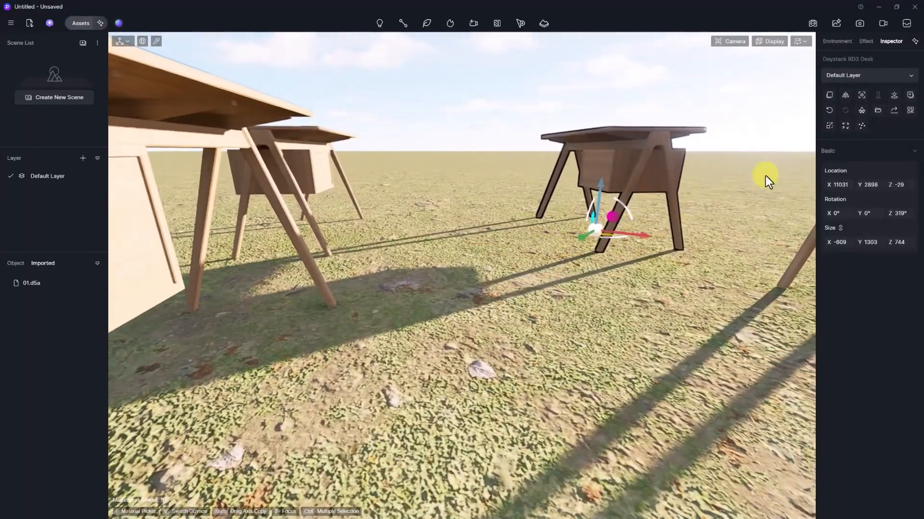
{"action": "left_click", "coordinate": [845, 95]}
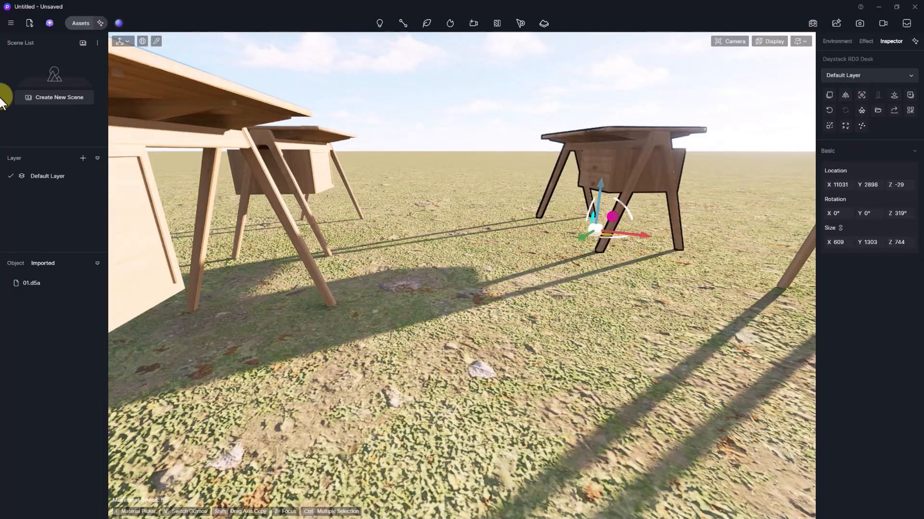
{"action": "left_click", "coordinate": [80, 23]}
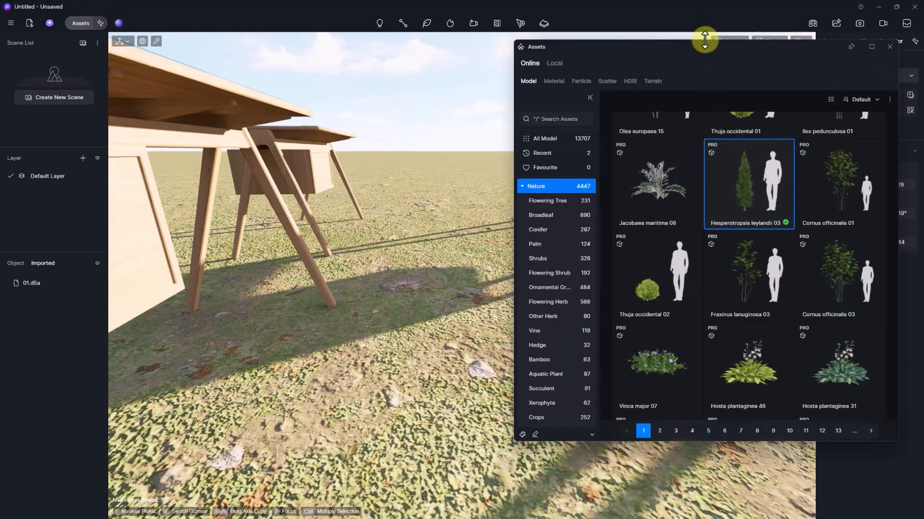
- Search assets for 'kitchen' and place the olive oil tea combination on the front desk top
{"action": "left_click_drag", "start_coordinate": [707, 48], "coordinate": [604, 40]}
{"action": "scroll", "coordinate": [441, 266], "scroll_direction": "down", "scroll_amount": 5}
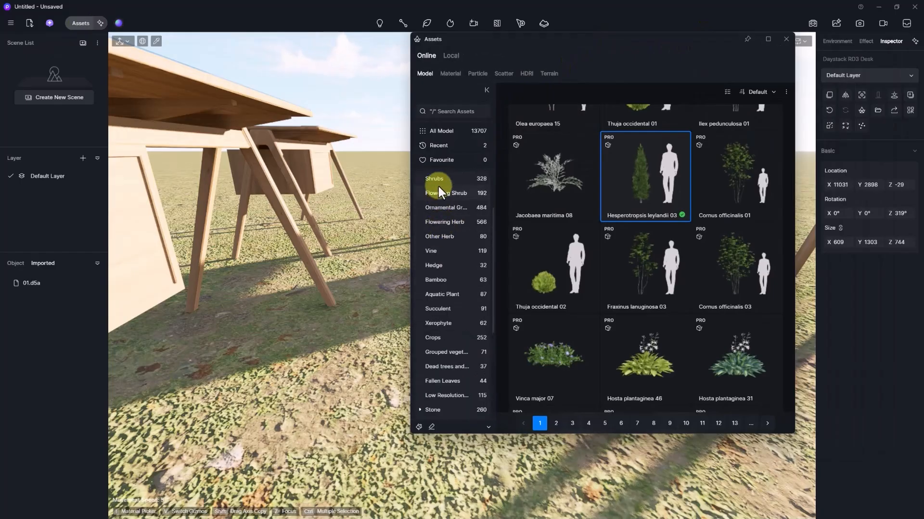
{"action": "scroll", "coordinate": [449, 319], "scroll_direction": "down", "scroll_amount": 1}
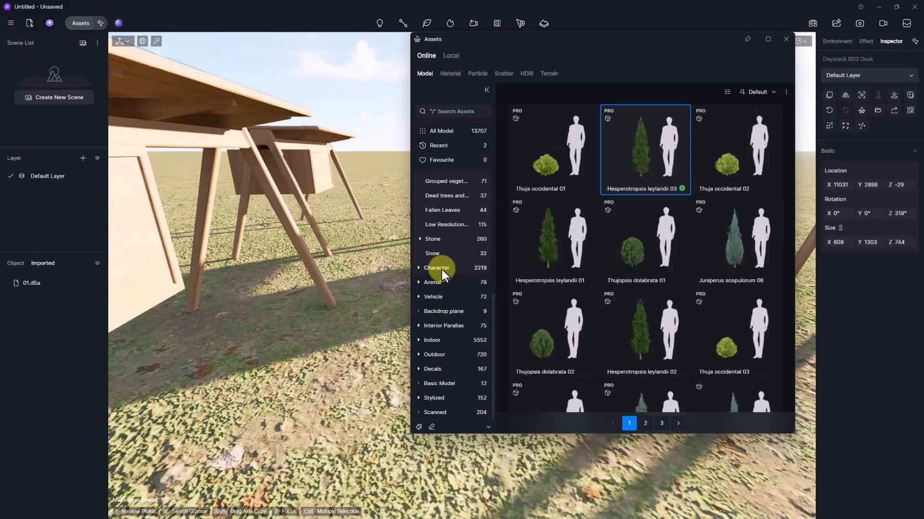
{"action": "left_click", "coordinate": [486, 90]}
{"action": "left_click", "coordinate": [419, 92]}
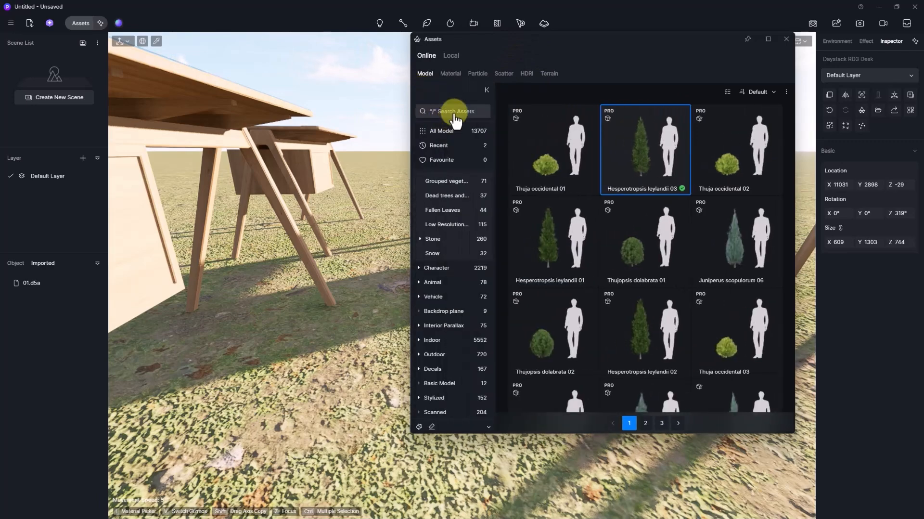
{"action": "left_click", "coordinate": [454, 114]}
{"action": "type", "text": "kitchen"}
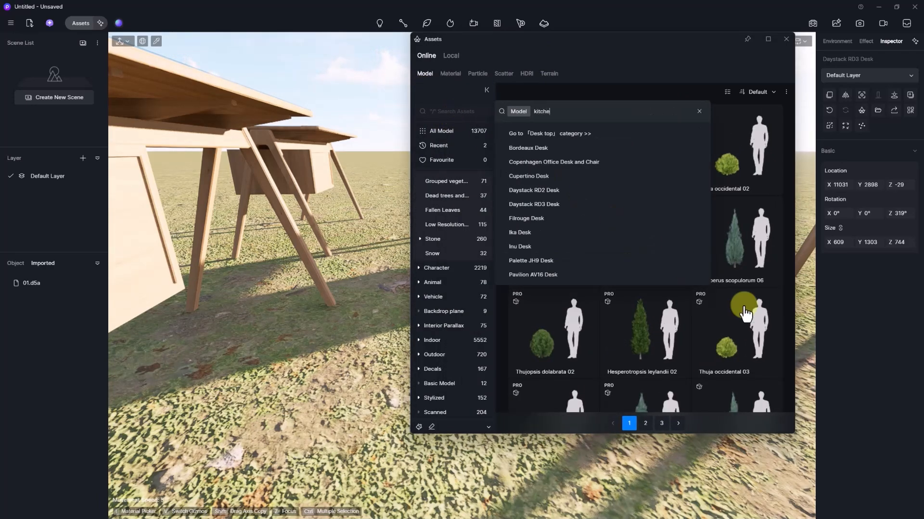
{"action": "key", "text": "Return"}
{"action": "left_click", "coordinate": [741, 287]}
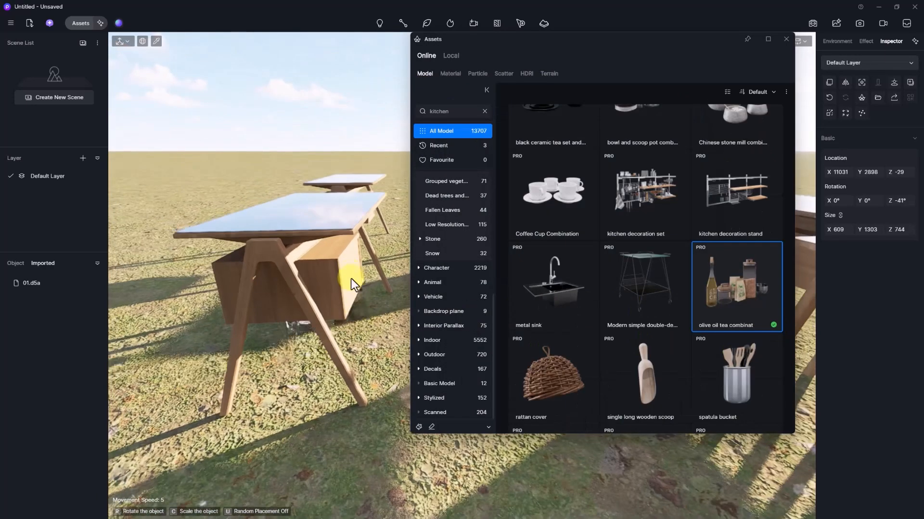
{"action": "left_click", "coordinate": [352, 205]}
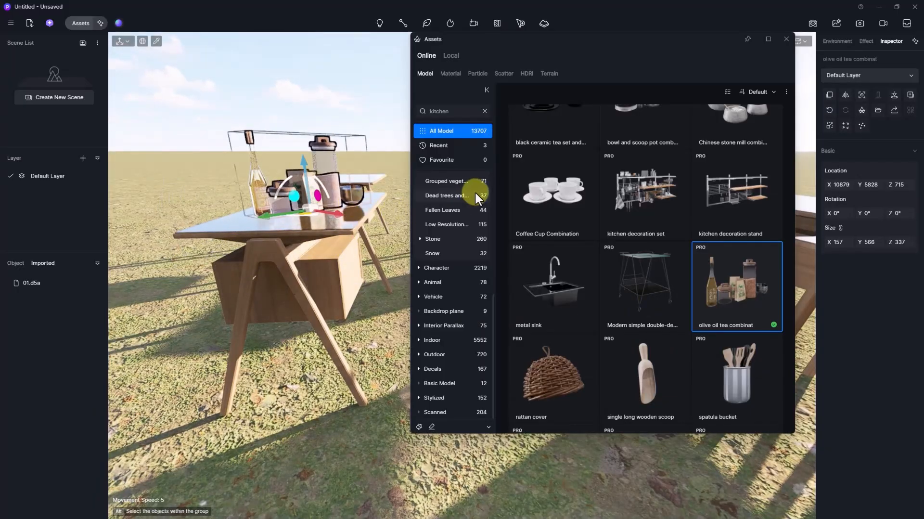
{"action": "left_click", "coordinate": [786, 39]}
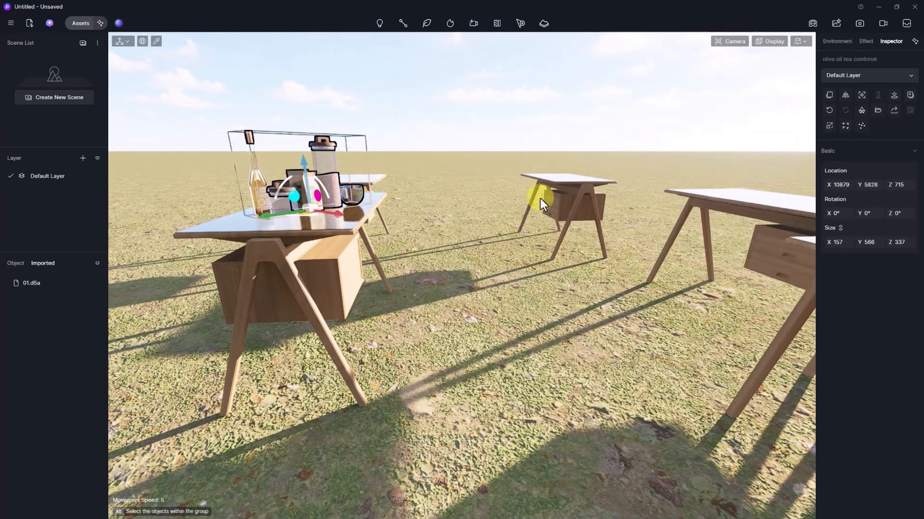
- Zoom to the tea set and mirror it until its labels face front
{"action": "key", "text": "f"}
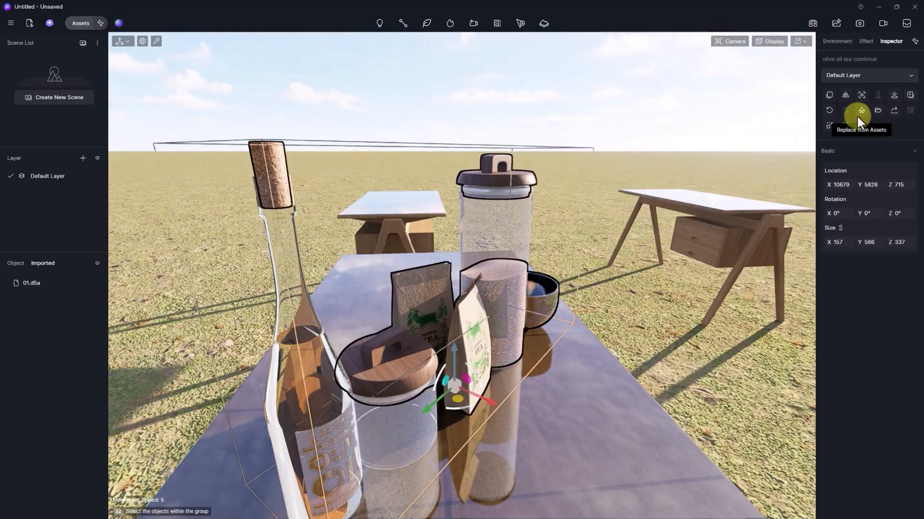
{"action": "left_click", "coordinate": [844, 95]}
{"action": "left_click", "coordinate": [844, 95]}
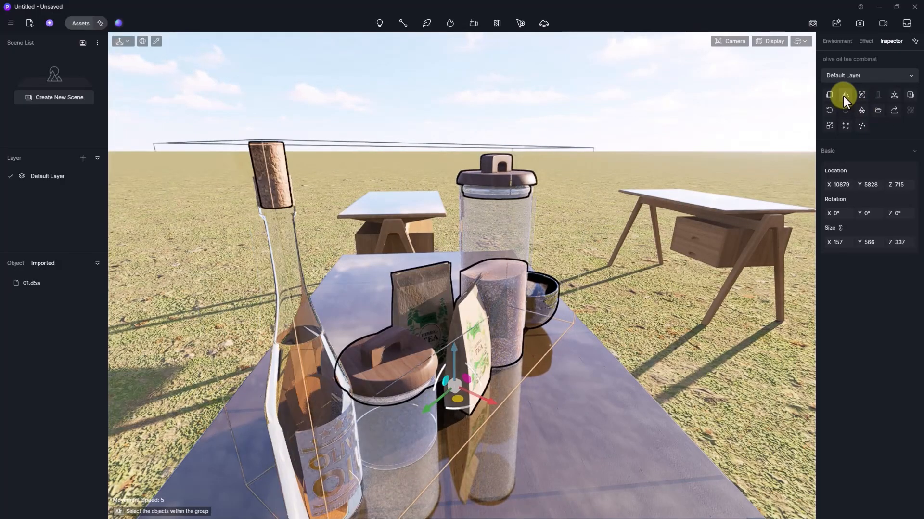
{"action": "left_click", "coordinate": [845, 95]}
{"action": "left_click", "coordinate": [844, 95]}
{"action": "scroll", "coordinate": [516, 232], "scroll_direction": "down", "scroll_amount": 8}
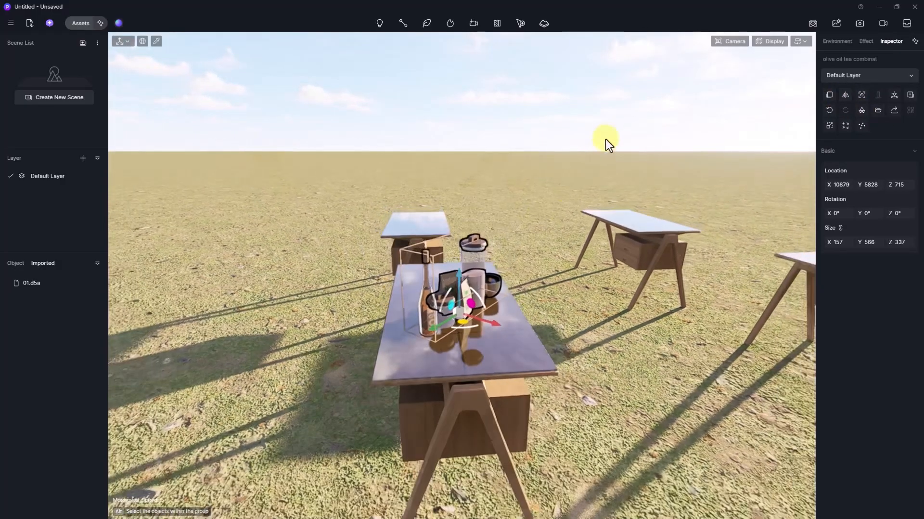
{"action": "left_click", "coordinate": [615, 117]}
{"action": "left_click", "coordinate": [456, 276]}
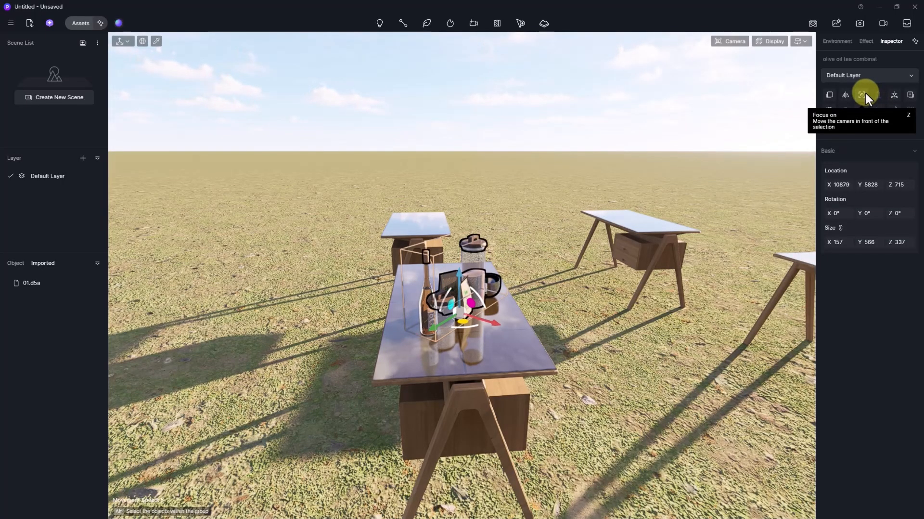
- Turn toward the Hesperotropsis leylandii 03 tree, focus the view on it, and orbit slightly
{"action": "left_click", "coordinate": [653, 236]}
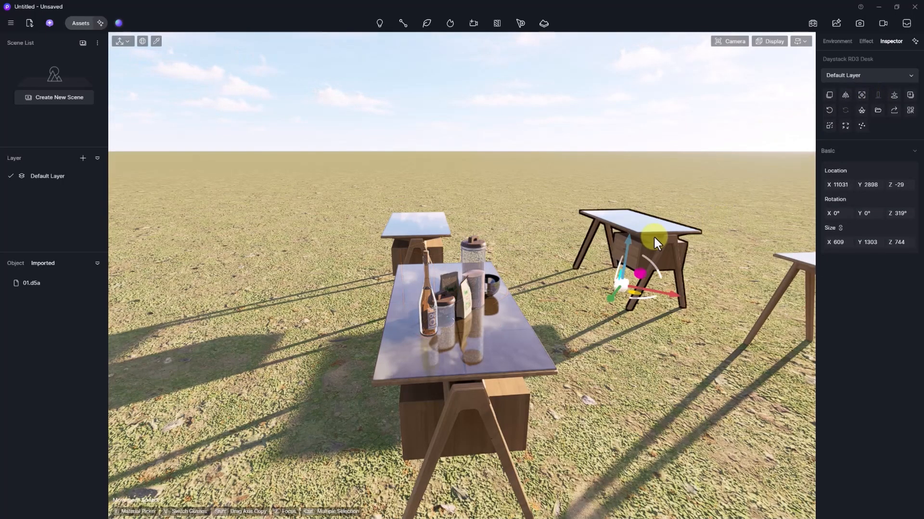
{"action": "key", "text": "z"}
{"action": "right_click_drag", "start_coordinate": [520, 218], "coordinate": [150, 222]}
{"action": "right_click_drag", "start_coordinate": [587, 229], "coordinate": [140, 228]}
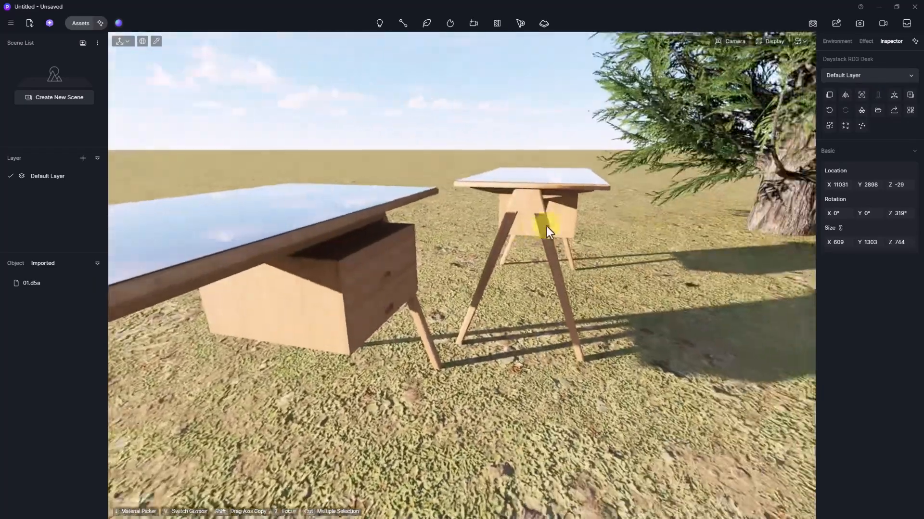
{"action": "left_click", "coordinate": [790, 206]}
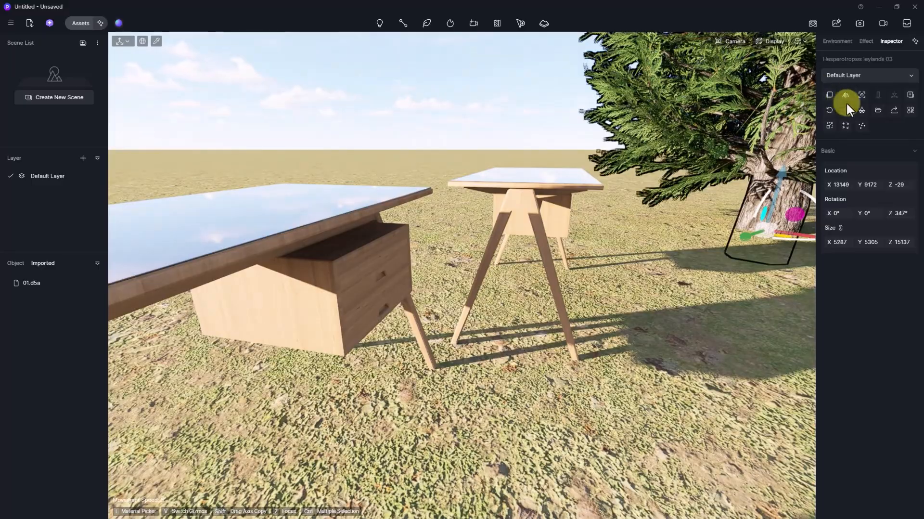
{"action": "left_click", "coordinate": [860, 96]}
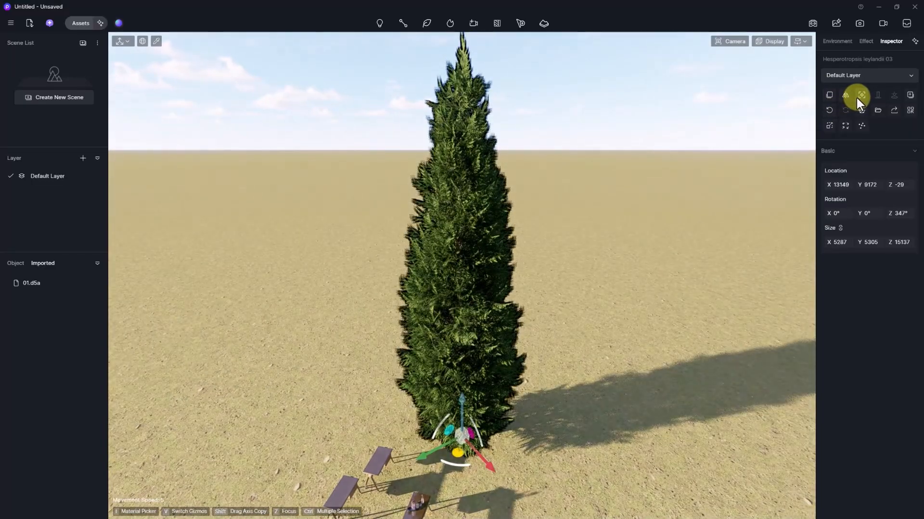
{"action": "right_click_drag", "start_coordinate": [595, 295], "coordinate": [634, 283]}
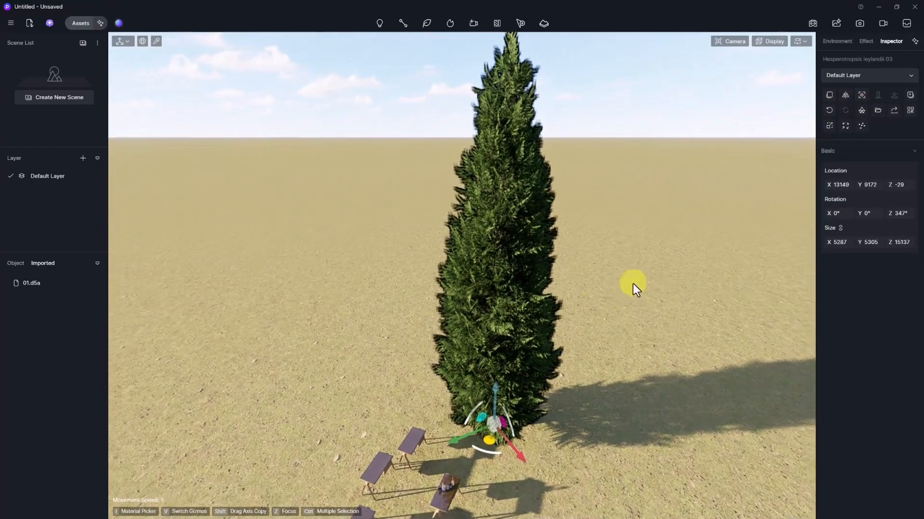
- Frame the third and fifth Daystack RD3 Desks from the object list, then zoom out over all desks
{"action": "left_click", "coordinate": [17, 264]}
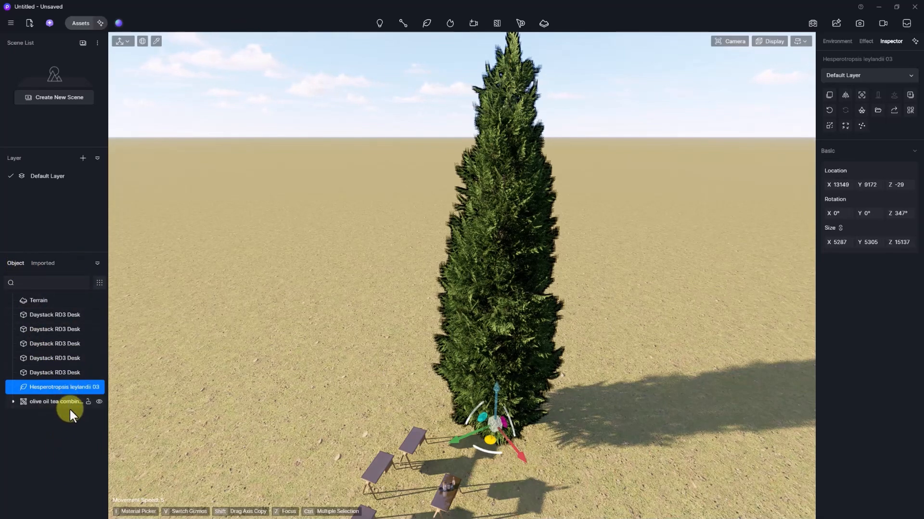
{"action": "left_click", "coordinate": [61, 347]}
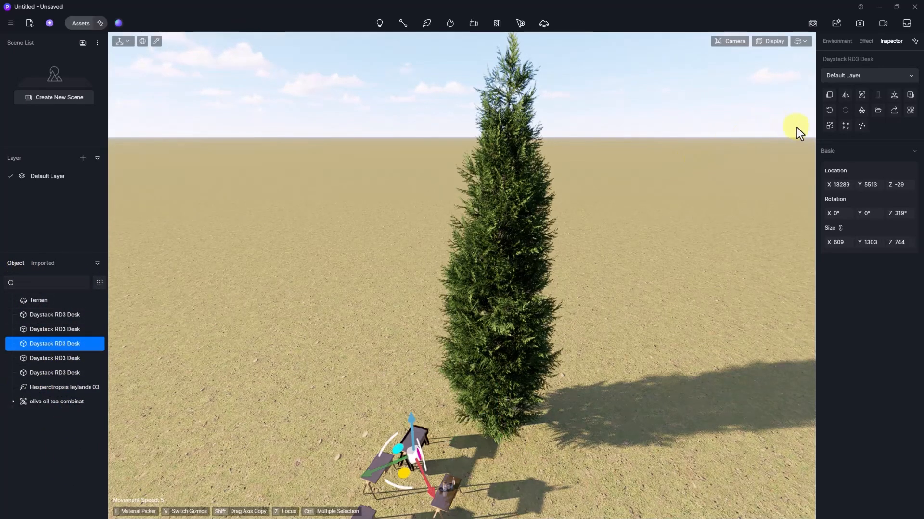
{"action": "left_click", "coordinate": [861, 95]}
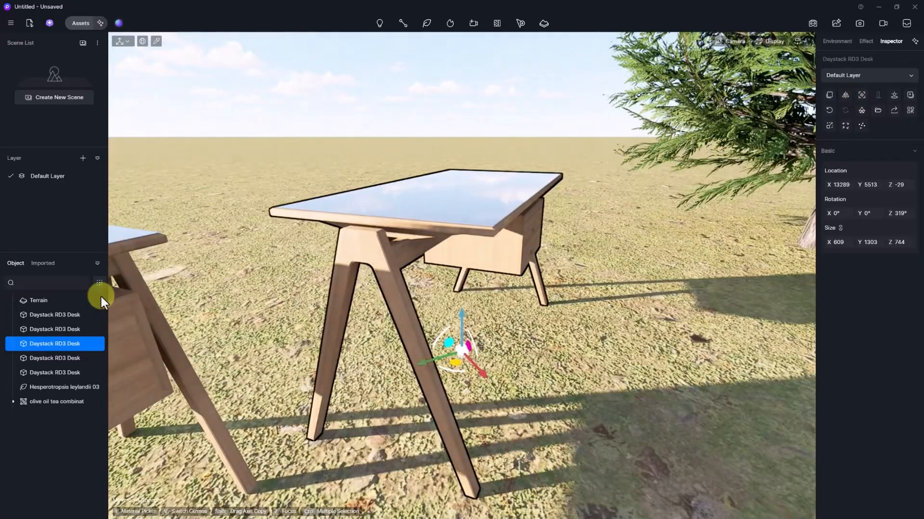
{"action": "left_click", "coordinate": [39, 376]}
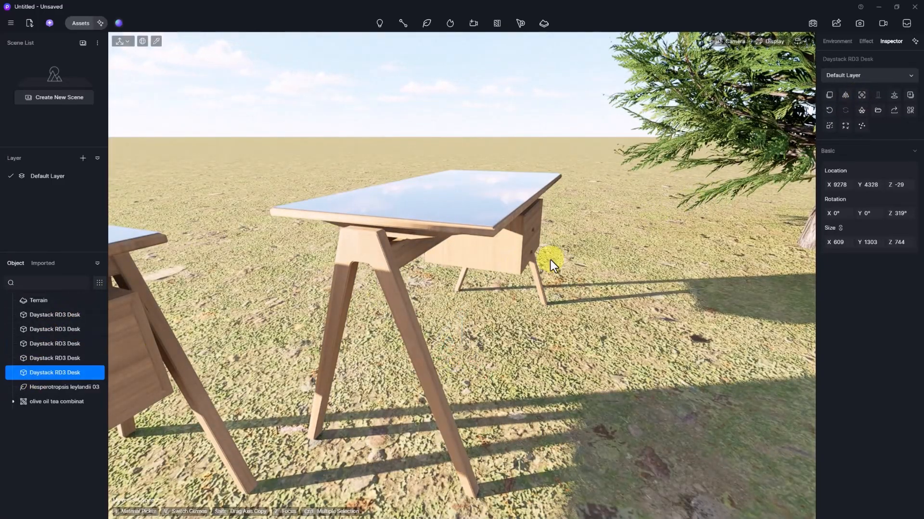
{"action": "key", "text": "z"}
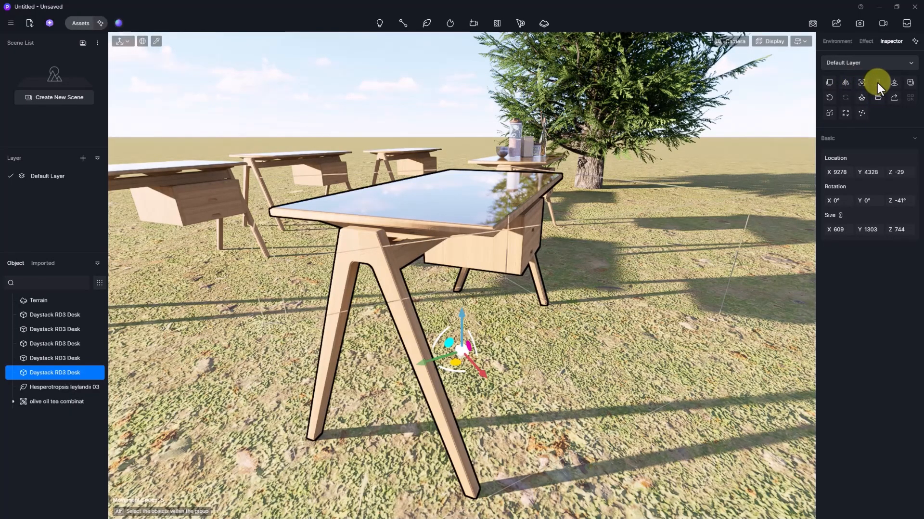
{"action": "left_click", "coordinate": [491, 123]}
{"action": "scroll", "coordinate": [507, 137], "scroll_direction": "down", "scroll_amount": 5}
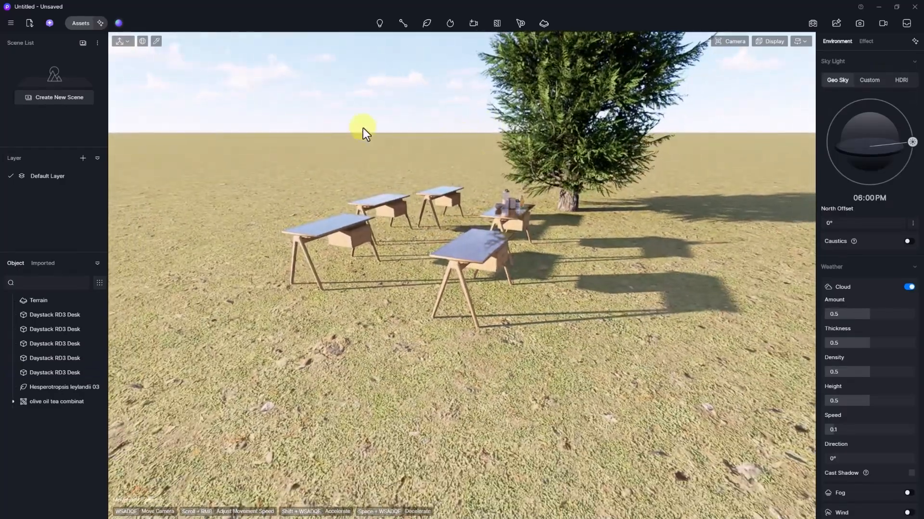
- In the Nature assets with the search cleared, download Thuja occidental 01 and Ilex pedunculosa 01
{"action": "left_click", "coordinate": [80, 23]}
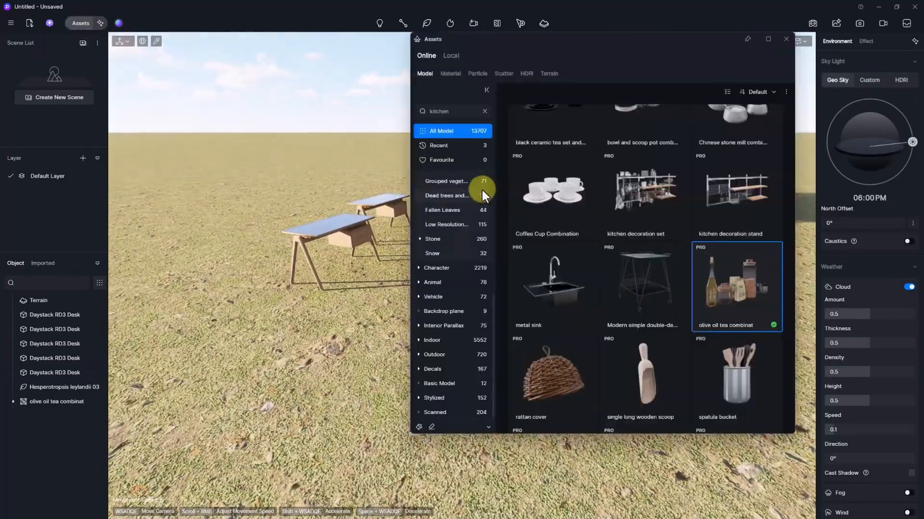
{"action": "scroll", "coordinate": [444, 199], "scroll_direction": "up", "scroll_amount": 5}
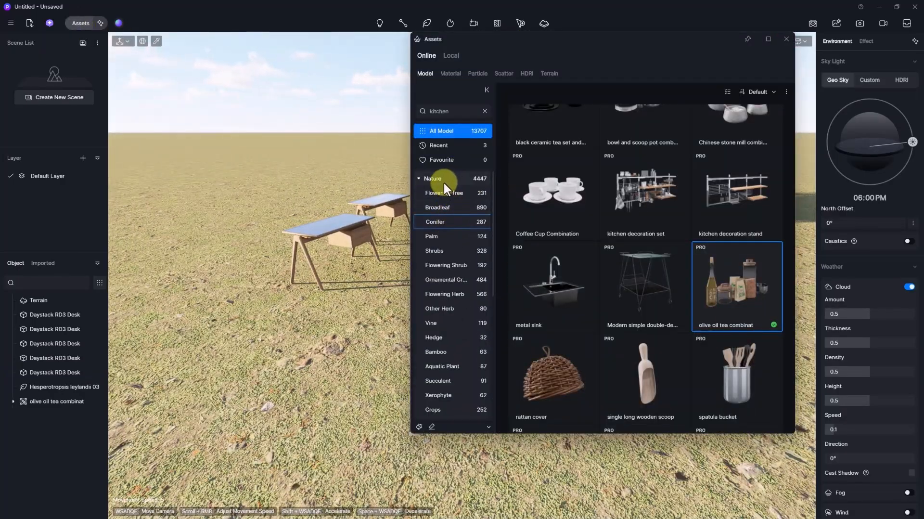
{"action": "left_click", "coordinate": [443, 180]}
{"action": "left_click", "coordinate": [485, 111]}
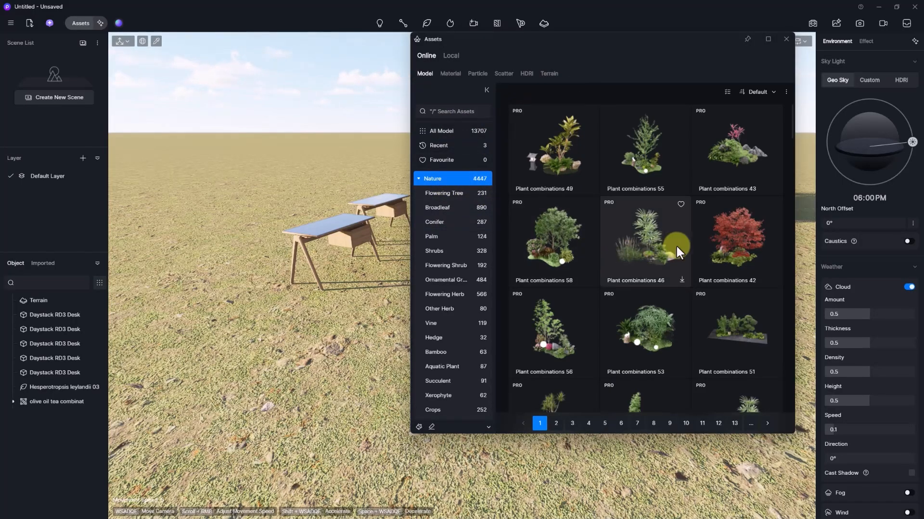
{"action": "scroll", "coordinate": [713, 260], "scroll_direction": "down", "scroll_amount": 3}
{"action": "scroll", "coordinate": [683, 256], "scroll_direction": "down", "scroll_amount": 5}
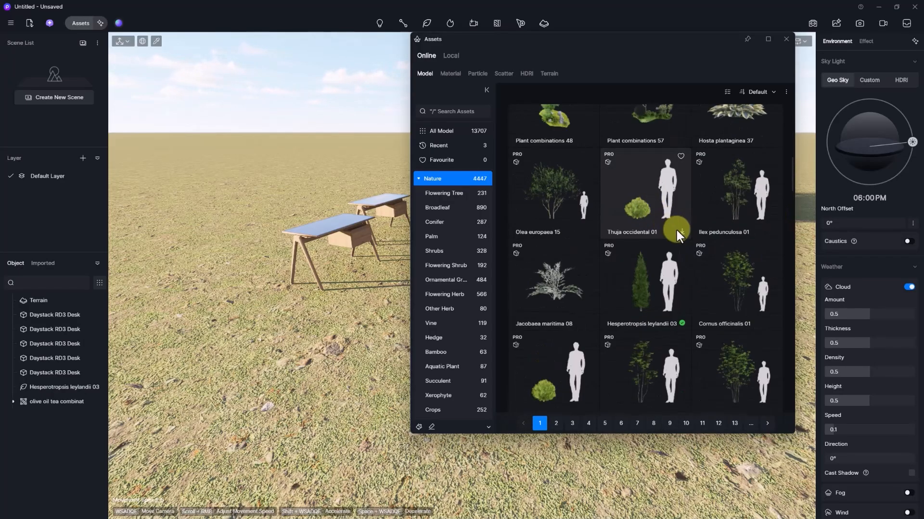
{"action": "left_click", "coordinate": [681, 230]}
{"action": "left_click", "coordinate": [772, 230]}
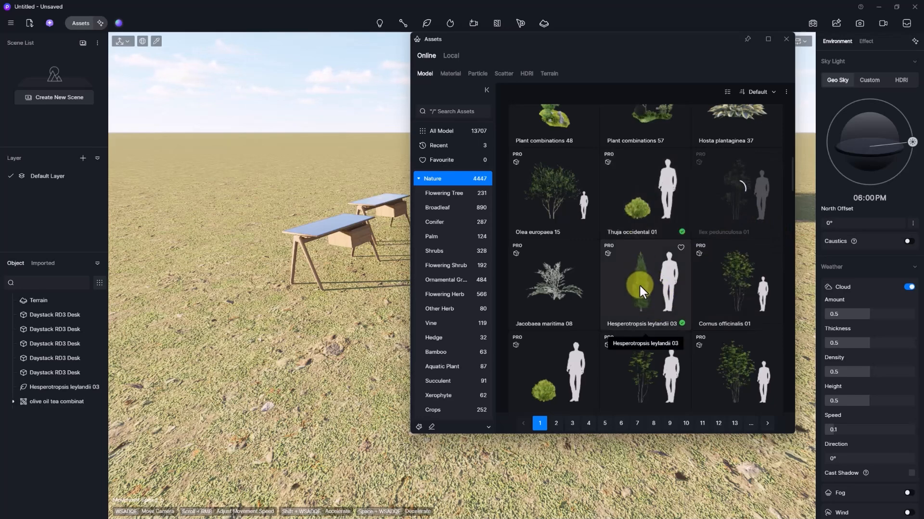
- Place a Hesperotropsis leylandii 03, a Thuja occidental 01 and an Ilex pedunculosa 01 beside the desks
{"action": "left_click_drag", "start_coordinate": [640, 292], "coordinate": [267, 360]}
{"action": "left_click_drag", "start_coordinate": [637, 203], "coordinate": [333, 348]}
{"action": "left_click", "coordinate": [727, 205]}
{"action": "left_click_drag", "start_coordinate": [728, 204], "coordinate": [246, 408]}
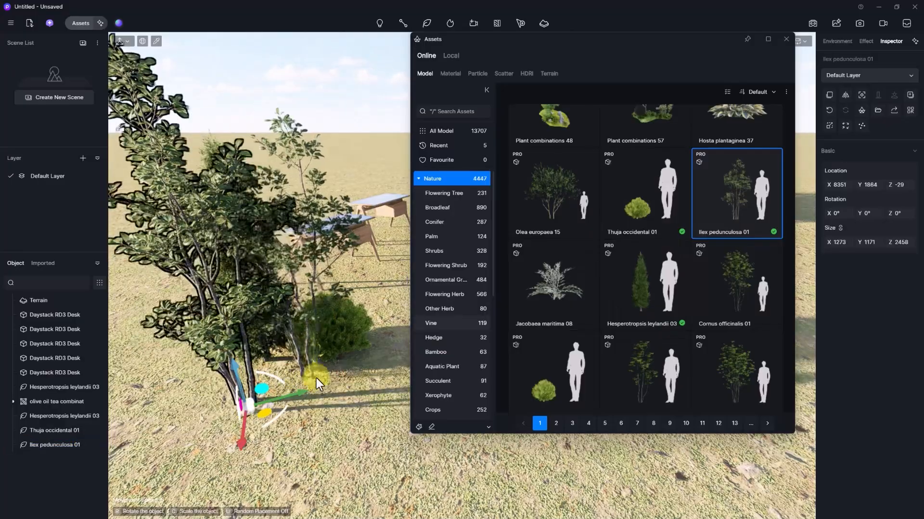
{"action": "left_click", "coordinate": [317, 378]}
{"action": "left_click", "coordinate": [784, 42]}
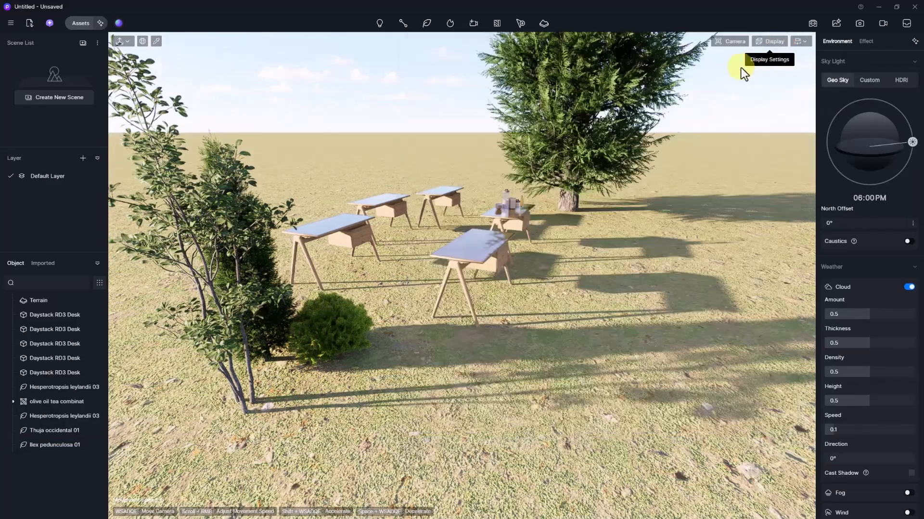
- Move the Thuja shrub and new cypress together down-left
{"action": "left_click", "coordinate": [311, 340]}
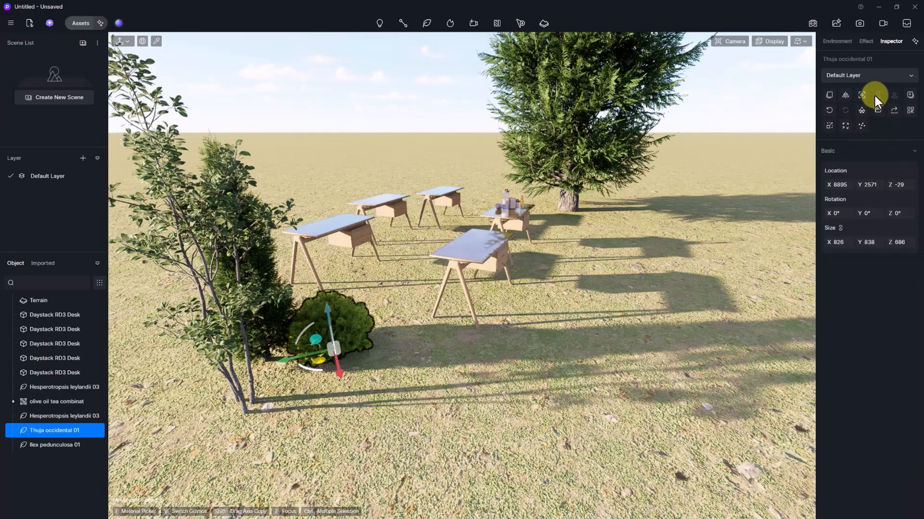
{"action": "left_click", "coordinate": [268, 333], "text": "ctrl"}
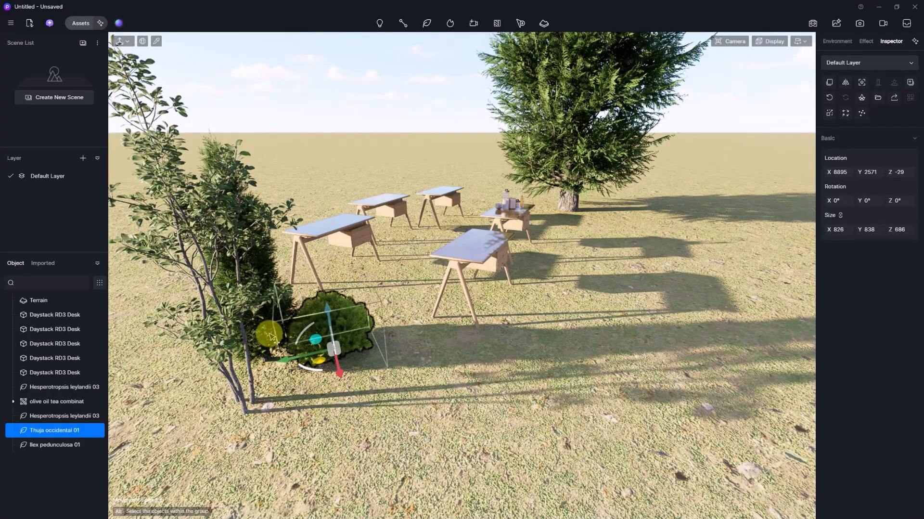
{"action": "left_click_drag", "start_coordinate": [264, 334], "coordinate": [236, 383]}
- Add the Ilex pedunculosa 01 so cypress, Thuja and Ilex form one multi-selection
{"action": "right_click_drag", "start_coordinate": [504, 340], "coordinate": [503, 340]}
{"action": "right_click", "coordinate": [499, 341]}
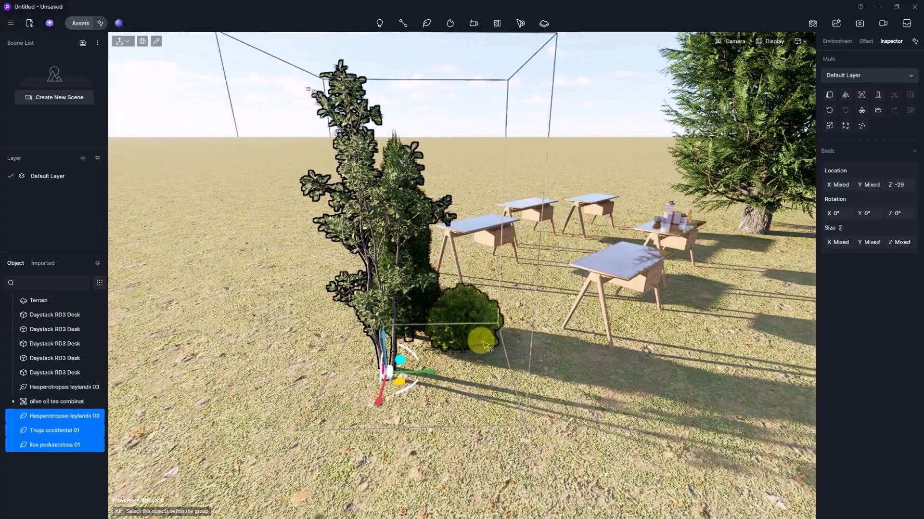
{"action": "left_click", "coordinate": [483, 339], "text": "ctrl"}
{"action": "left_click", "coordinate": [483, 339], "text": "ctrl"}
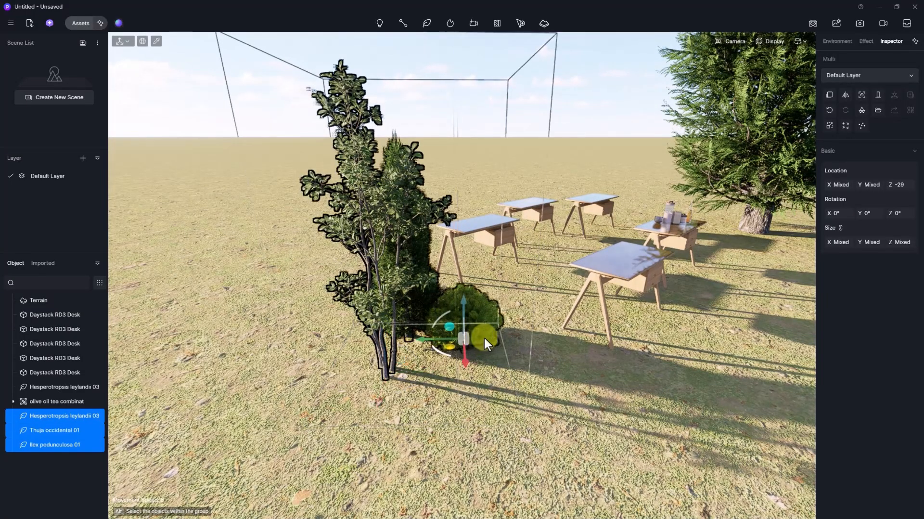
{"action": "left_click", "coordinate": [488, 333], "text": "ctrl"}
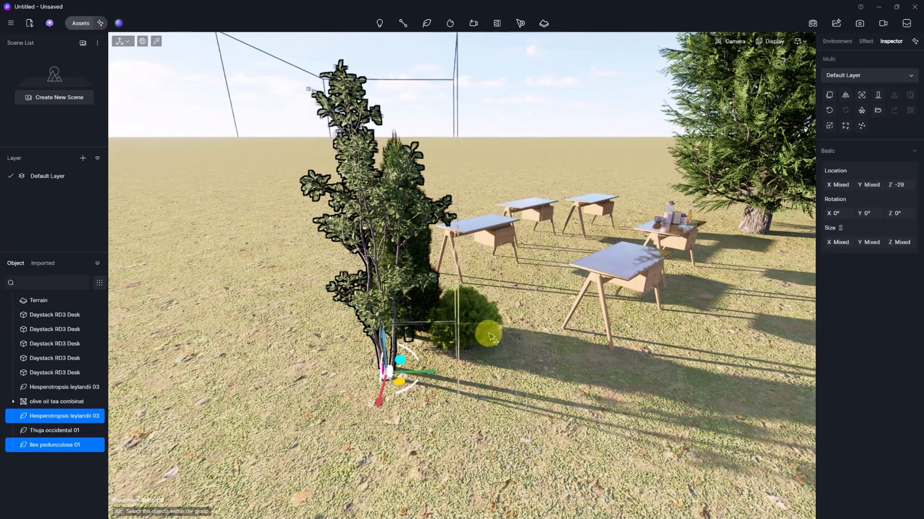
{"action": "left_click", "coordinate": [484, 332], "text": "ctrl"}
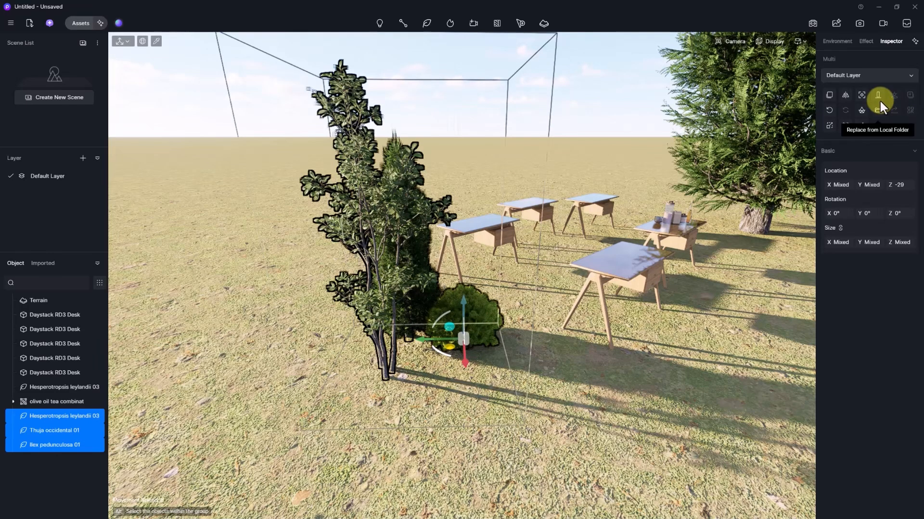
{"action": "right_click_drag", "start_coordinate": [531, 198], "coordinate": [534, 206]}
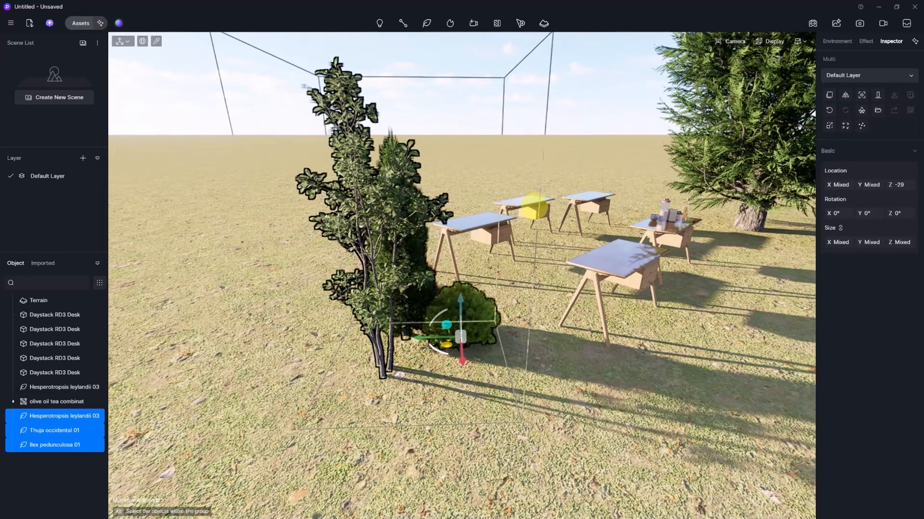
- Stack the three plants with Align Coordinates in top parallel view, then return to perspective
{"action": "key", "text": "t"}
{"action": "scroll", "coordinate": [510, 247], "scroll_direction": "down", "scroll_amount": 2}
{"action": "key", "text": "f"}
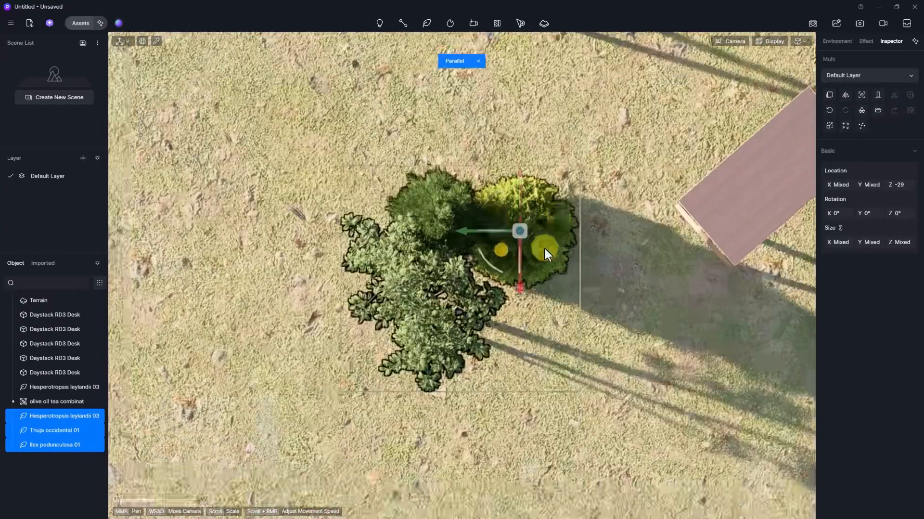
{"action": "scroll", "coordinate": [532, 216], "scroll_direction": "up", "scroll_amount": 2}
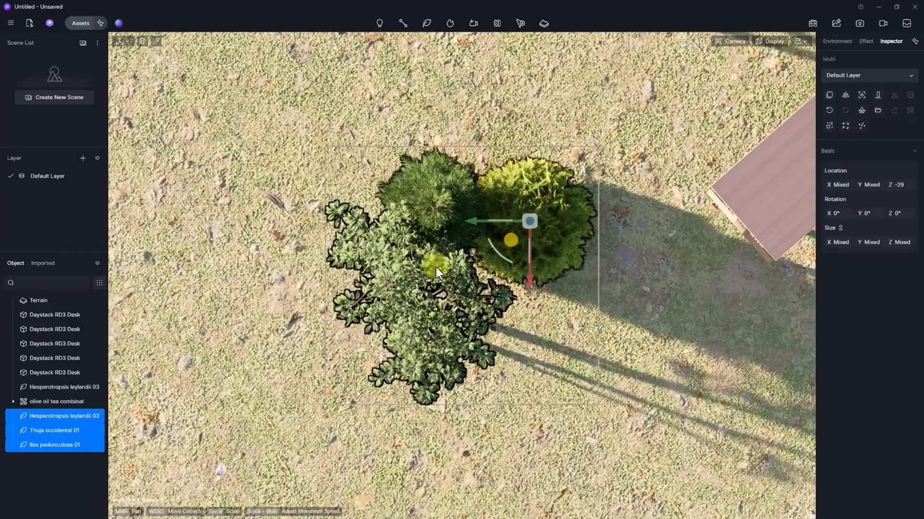
{"action": "middle_click_drag", "start_coordinate": [436, 267], "coordinate": [563, 224]}
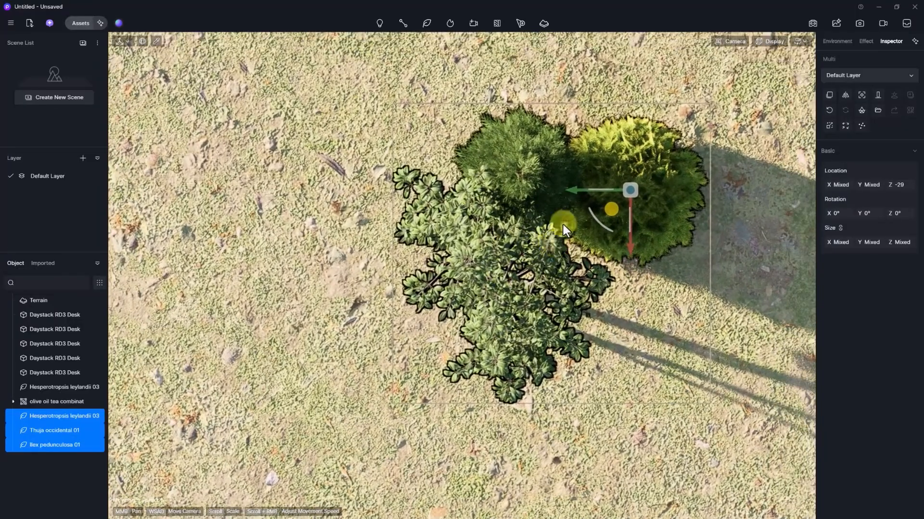
{"action": "left_click", "coordinate": [877, 94]}
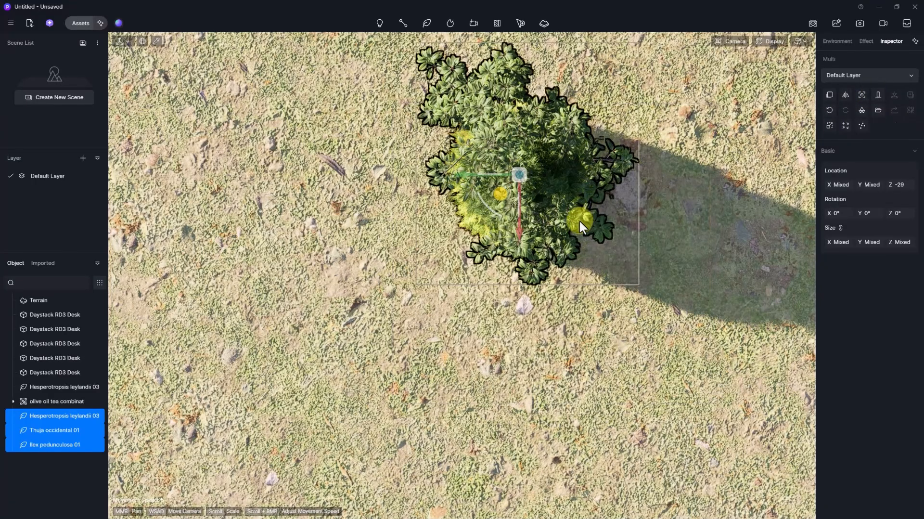
{"action": "key", "text": "p"}
{"action": "right_click_drag", "start_coordinate": [582, 228], "coordinate": [516, 229]}
{"action": "left_click", "coordinate": [516, 229]}
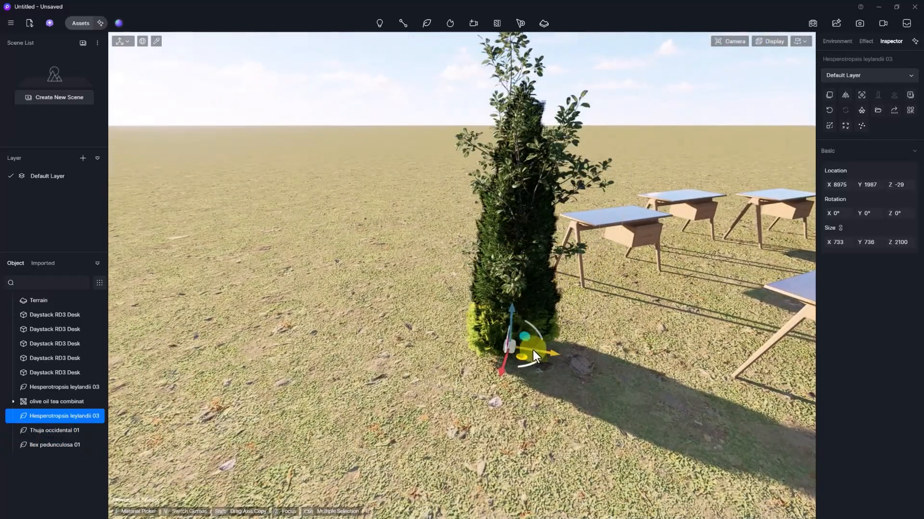
- Pull the cypress left and Thuja right off the clump, then minimize D5 and return to Revit
{"action": "left_click_drag", "start_coordinate": [533, 350], "coordinate": [483, 333]}
{"action": "left_click", "coordinate": [507, 335]}
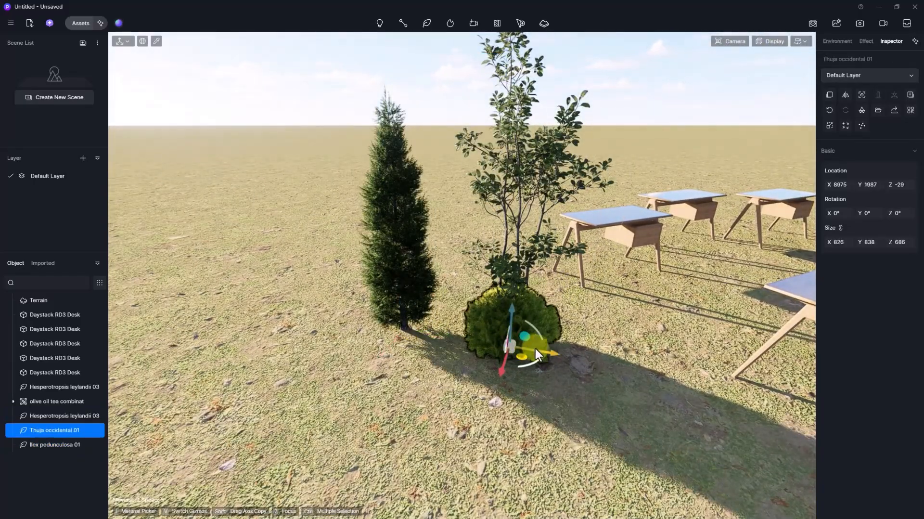
{"action": "left_click_drag", "start_coordinate": [535, 348], "coordinate": [695, 325]}
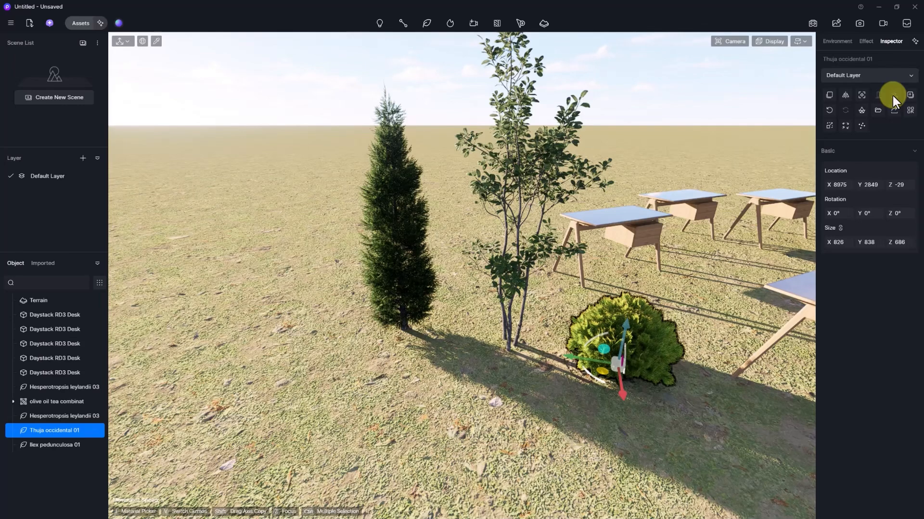
{"action": "left_click", "coordinate": [878, 6]}
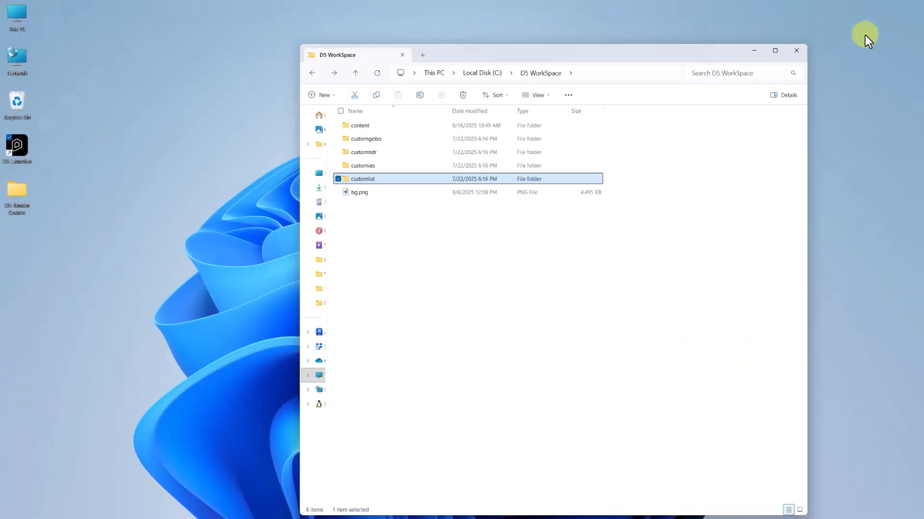
{"action": "key", "text": "alt+Tab"}
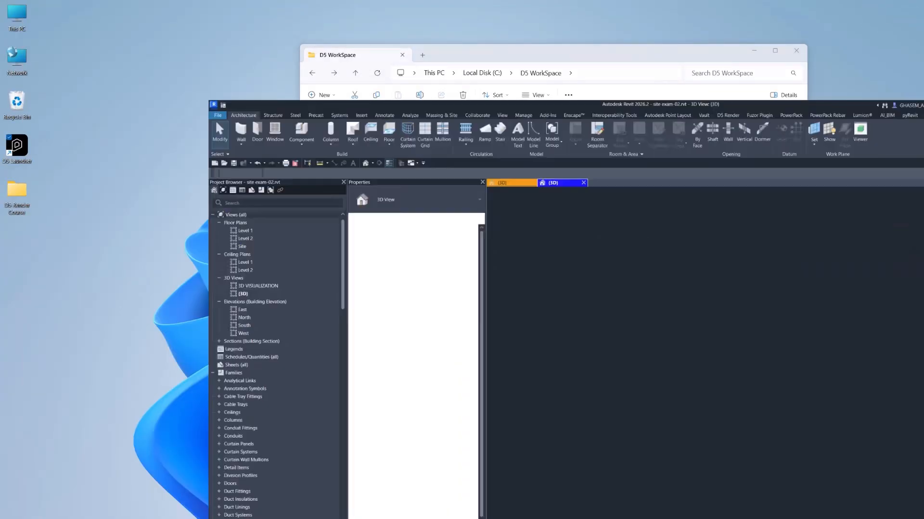
- Save the road project as site exam-02.rvt in D5 Render Course\Sample Files\RVT
{"action": "middle_click_drag", "start_coordinate": [541, 180], "coordinate": [534, 195]}
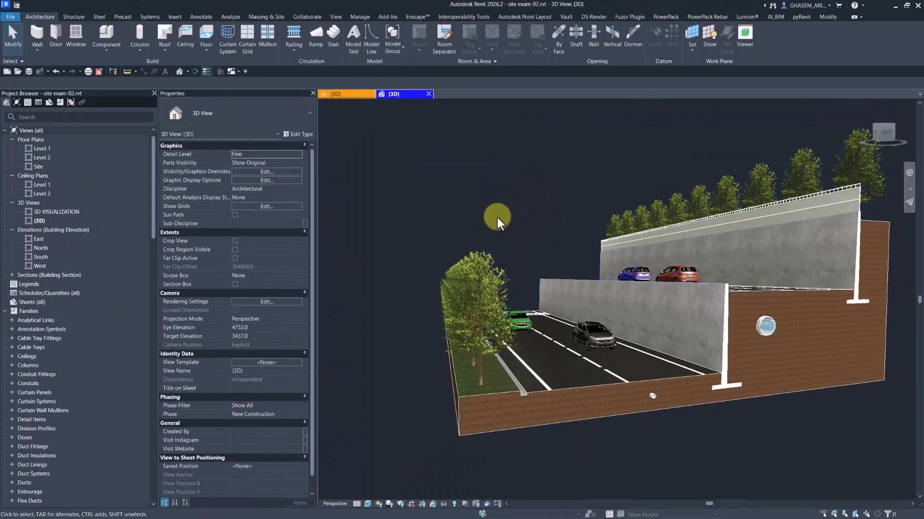
{"action": "middle_click_drag", "start_coordinate": [508, 229], "coordinate": [382, 202], "text": "shift"}
{"action": "left_click", "coordinate": [14, 15]}
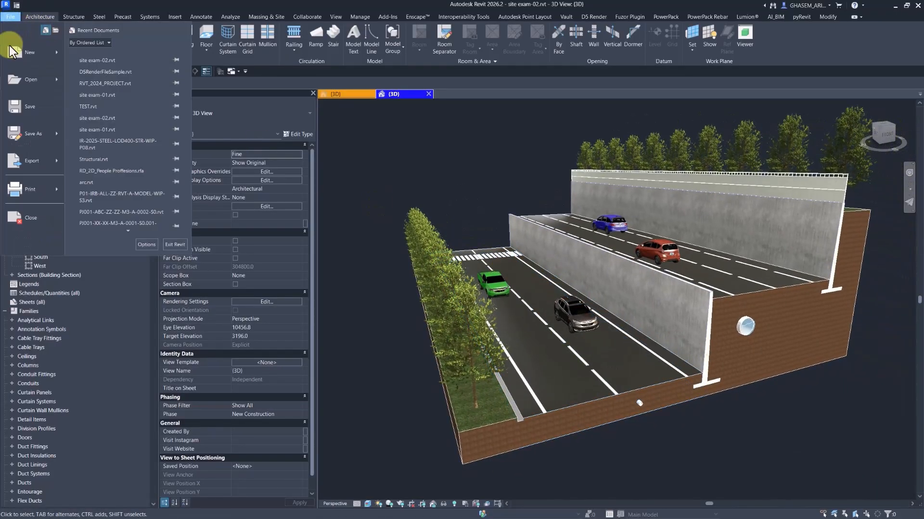
{"action": "left_click", "coordinate": [34, 128]}
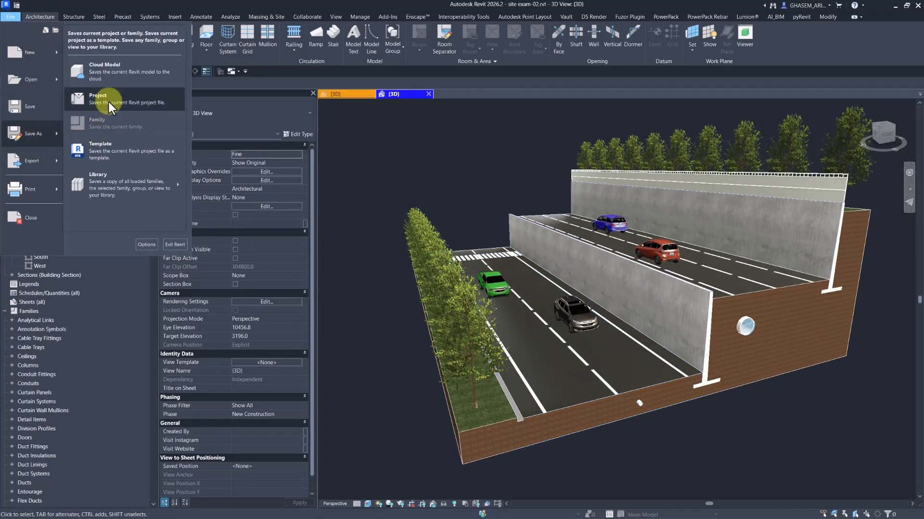
{"action": "left_click", "coordinate": [108, 100]}
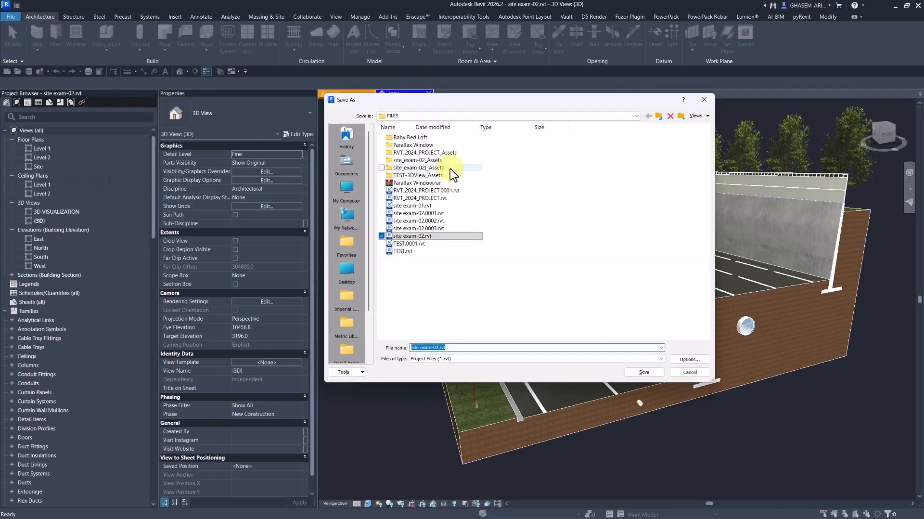
{"action": "left_click", "coordinate": [426, 115]}
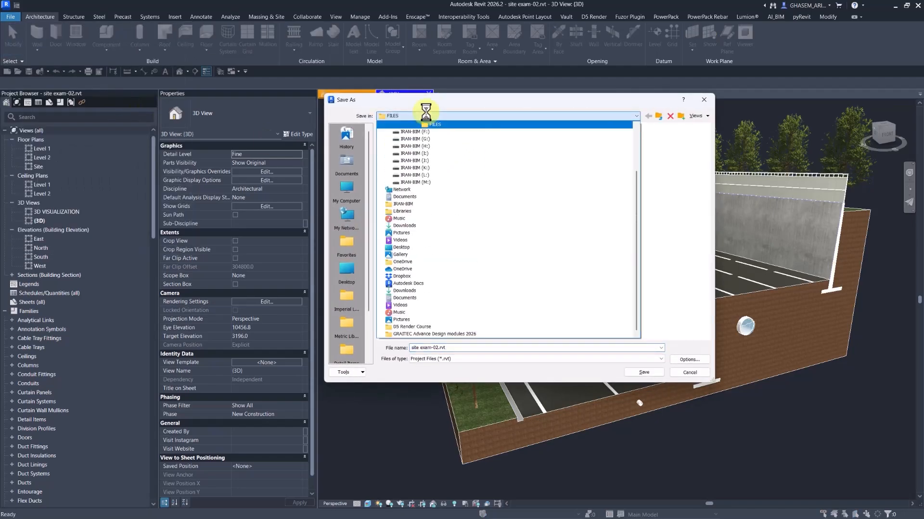
{"action": "left_click", "coordinate": [435, 325]}
{"action": "double_click", "coordinate": [406, 146]}
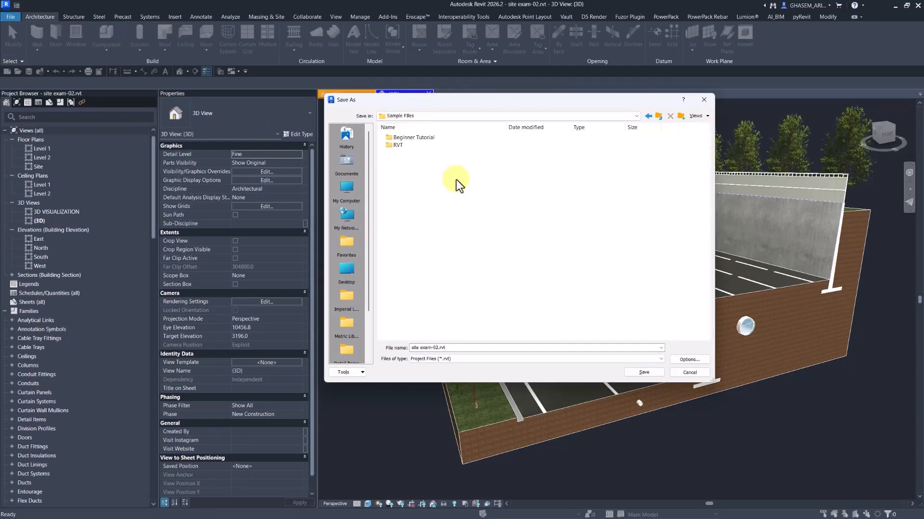
{"action": "double_click", "coordinate": [407, 147]}
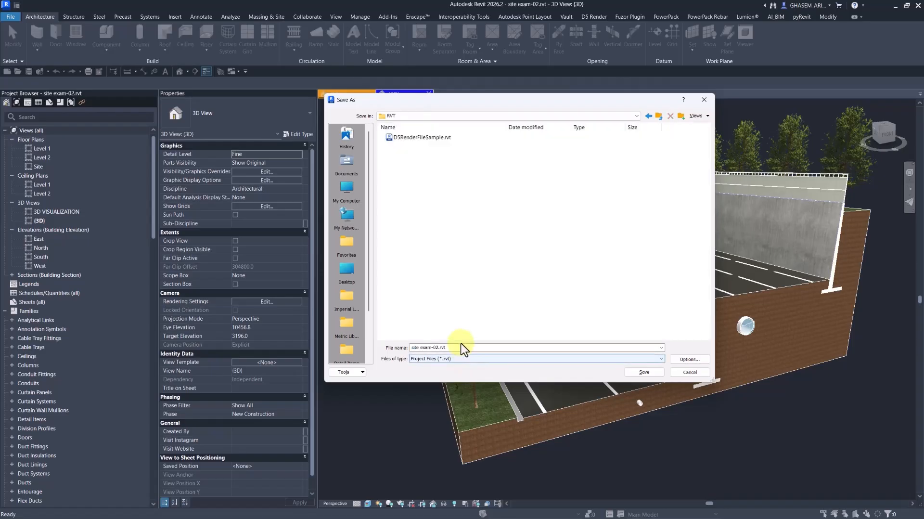
{"action": "left_click", "coordinate": [683, 359]}
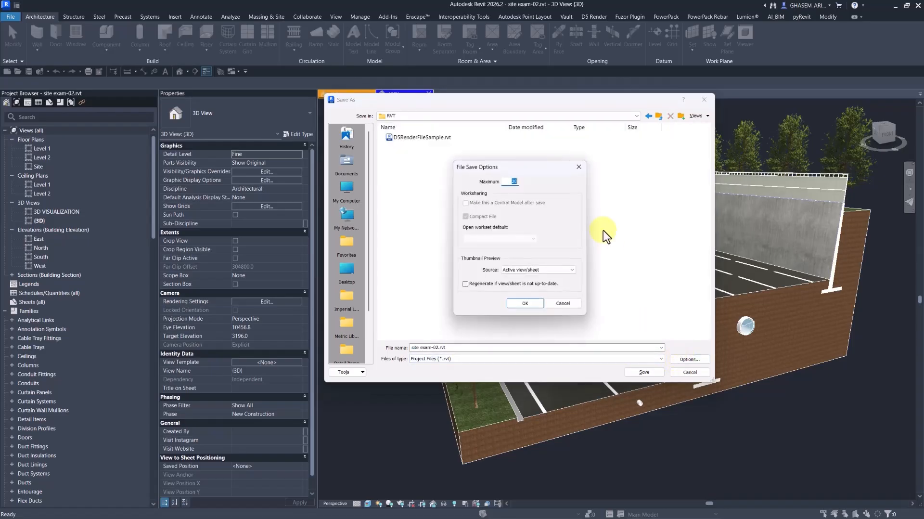
{"action": "left_click", "coordinate": [525, 303]}
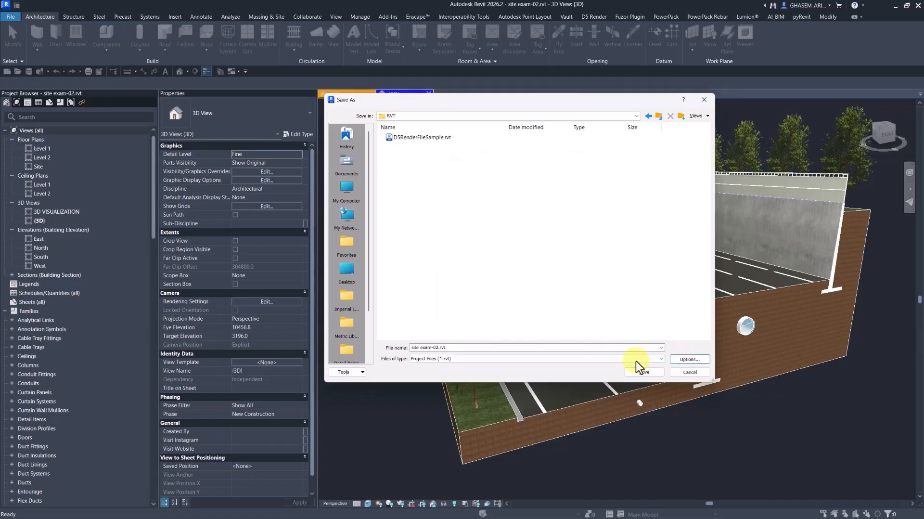
{"action": "left_click", "coordinate": [643, 371]}
- Duplicate the {3D} view three times in the Project Browser
{"action": "right_click", "coordinate": [418, 169]}
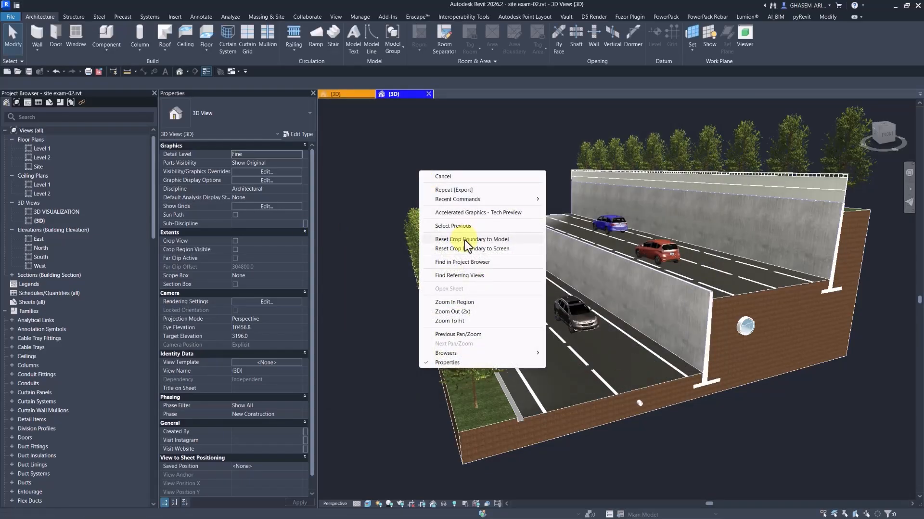
{"action": "left_click", "coordinate": [458, 226]}
{"action": "left_click", "coordinate": [487, 158]}
{"action": "right_click", "coordinate": [474, 143]}
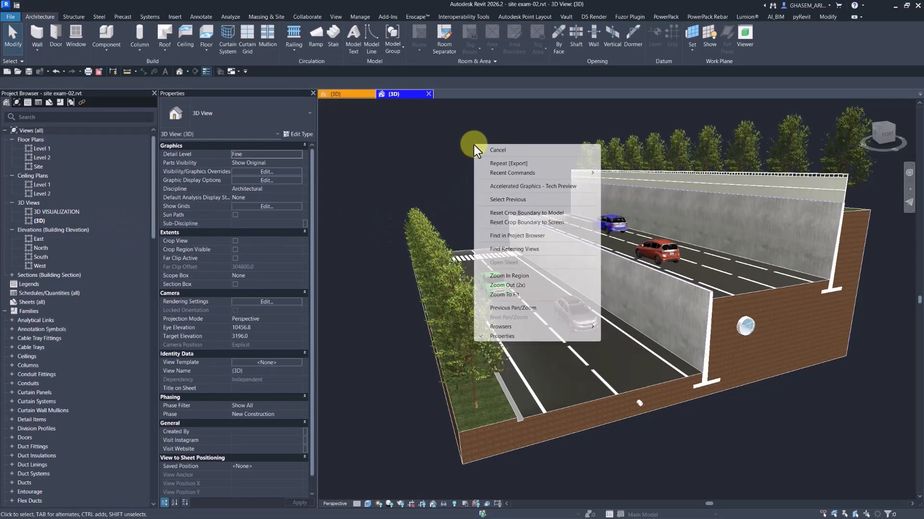
{"action": "left_click", "coordinate": [529, 236]}
{"action": "right_click", "coordinate": [39, 221]}
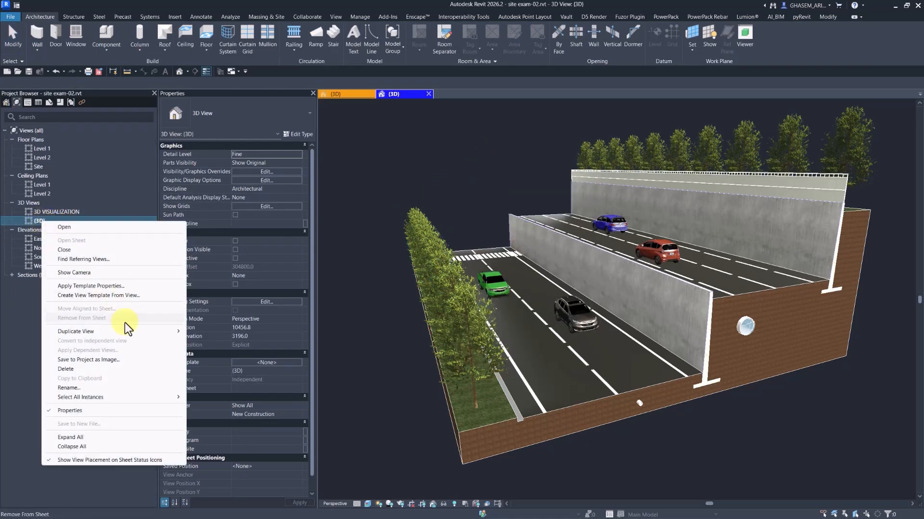
{"action": "mouse_move", "coordinate": [159, 331]}
{"action": "left_click", "coordinate": [212, 332]}
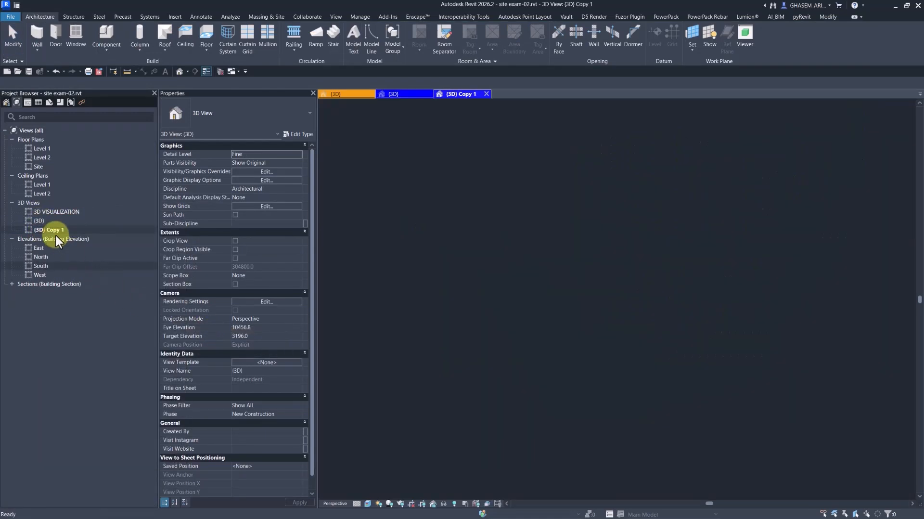
{"action": "right_click", "coordinate": [58, 236]}
{"action": "mouse_move", "coordinate": [182, 342]}
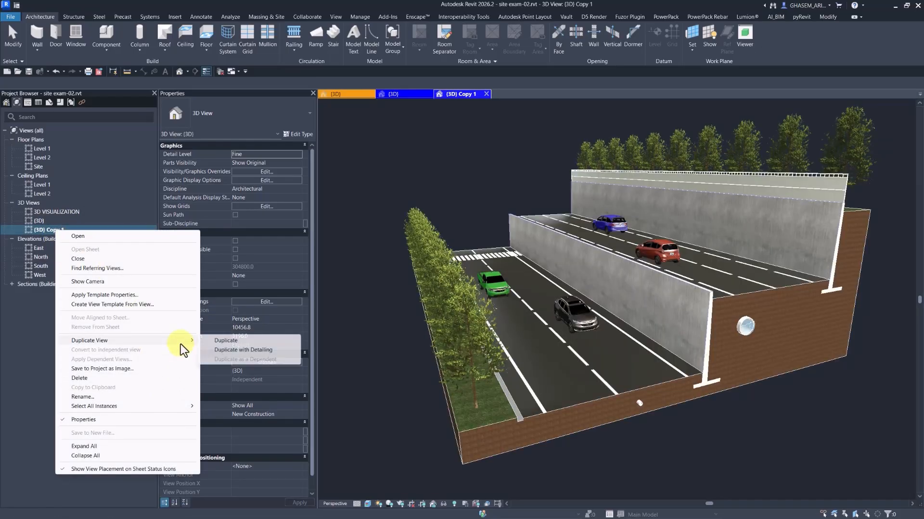
{"action": "left_click", "coordinate": [237, 340]}
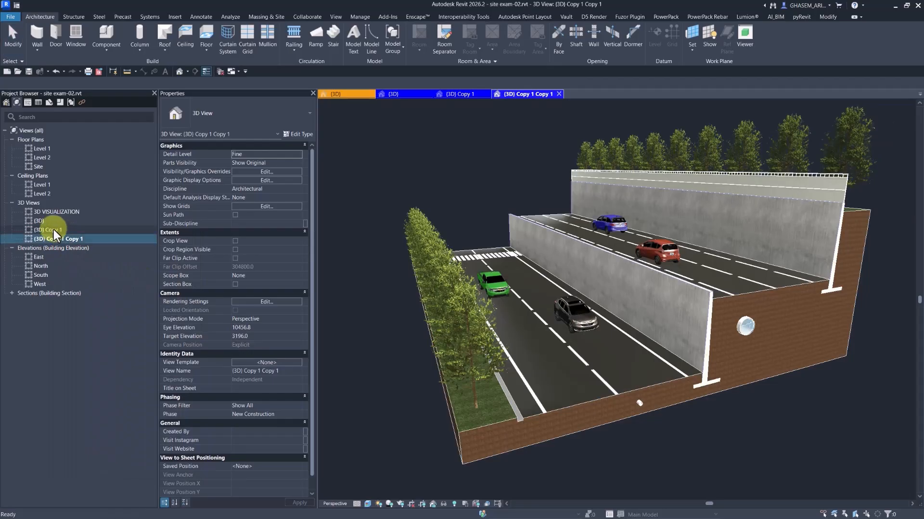
{"action": "right_click", "coordinate": [50, 230]}
{"action": "mouse_move", "coordinate": [186, 340]}
{"action": "left_click", "coordinate": [218, 339]}
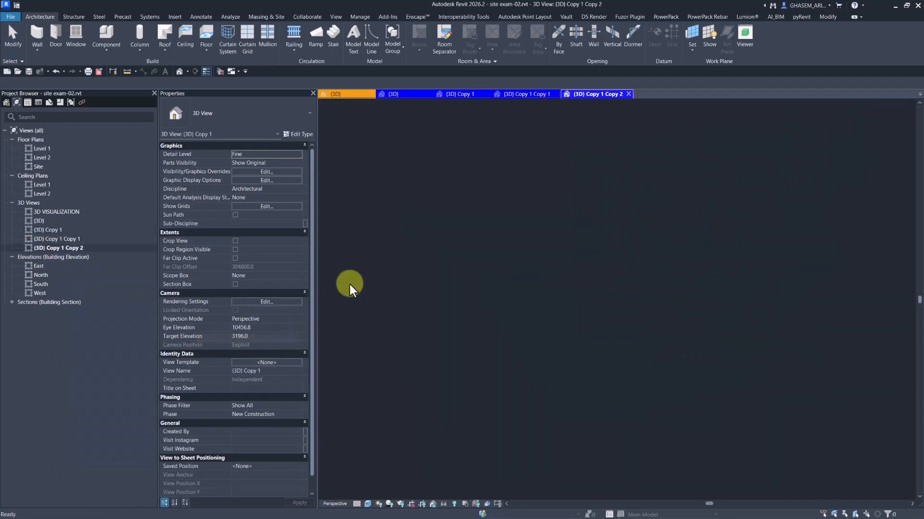
- Rename the three copies Road, Tree and Cars
{"action": "left_click", "coordinate": [49, 231]}
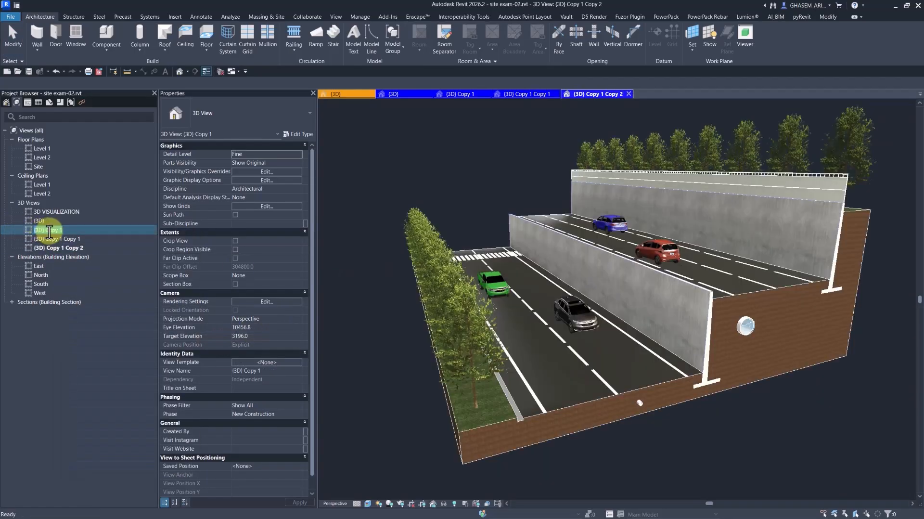
{"action": "type", "text": "Road"}
{"action": "key", "text": "Return"}
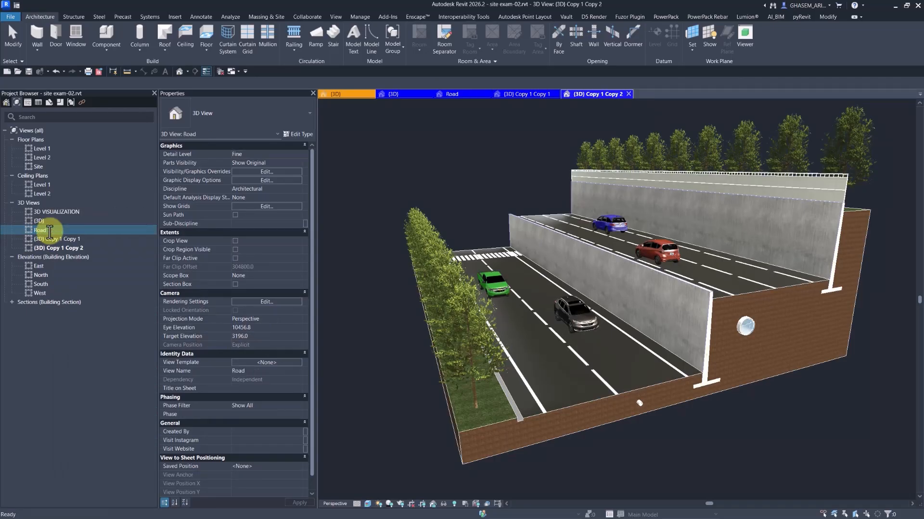
{"action": "right_click", "coordinate": [61, 240]}
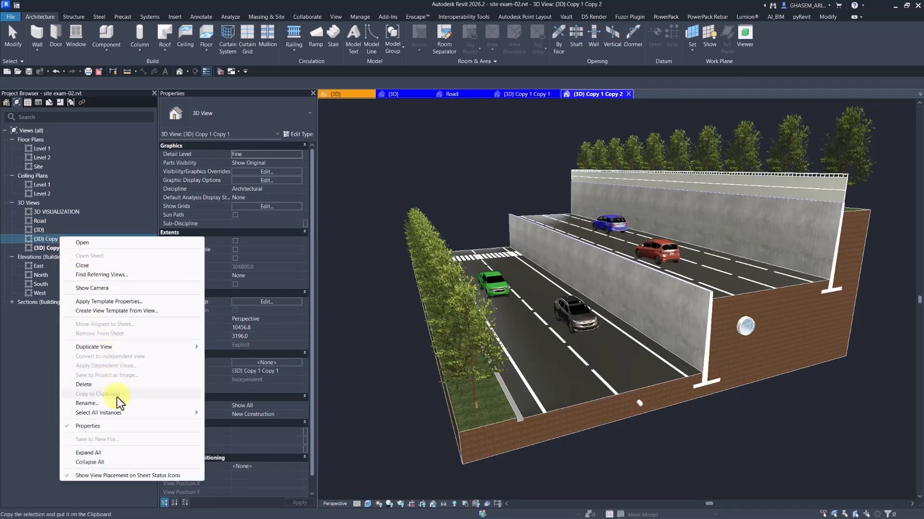
{"action": "left_click", "coordinate": [108, 402]}
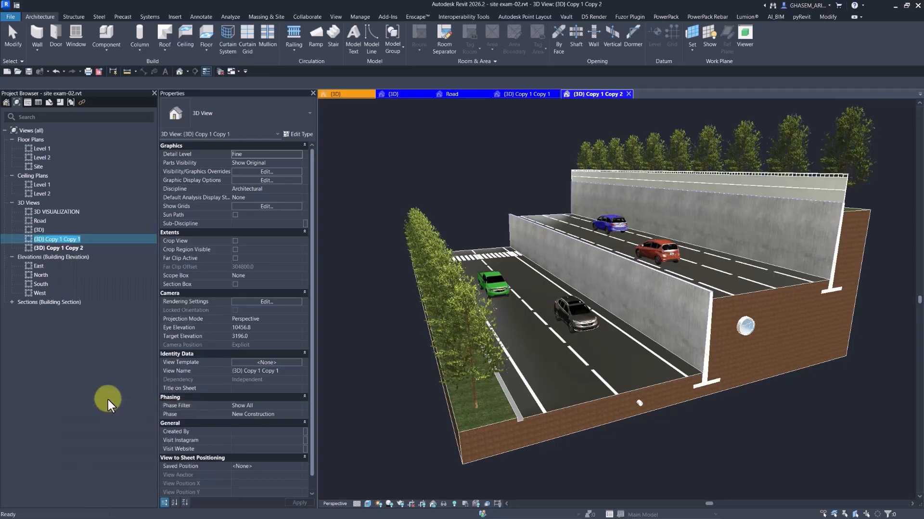
{"action": "type", "text": "Tree"}
{"action": "key", "text": "Return"}
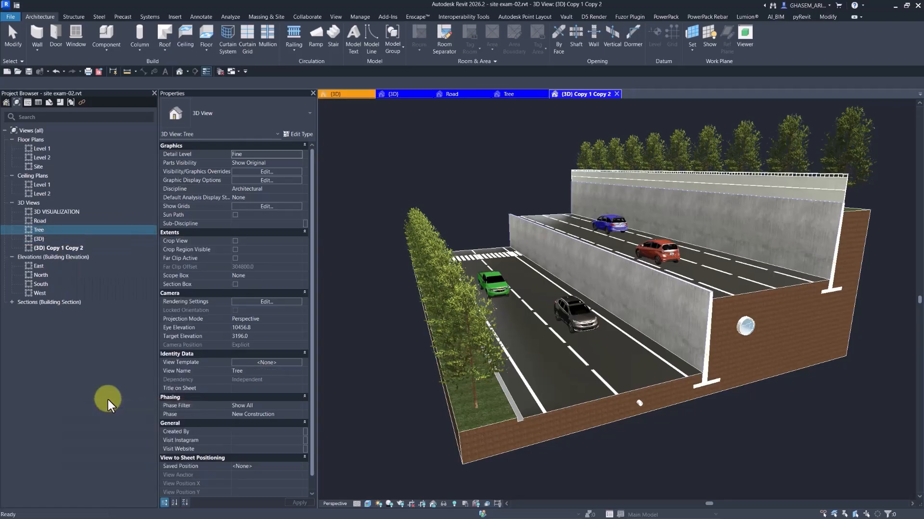
{"action": "left_click", "coordinate": [56, 247]}
{"action": "right_click", "coordinate": [55, 247]}
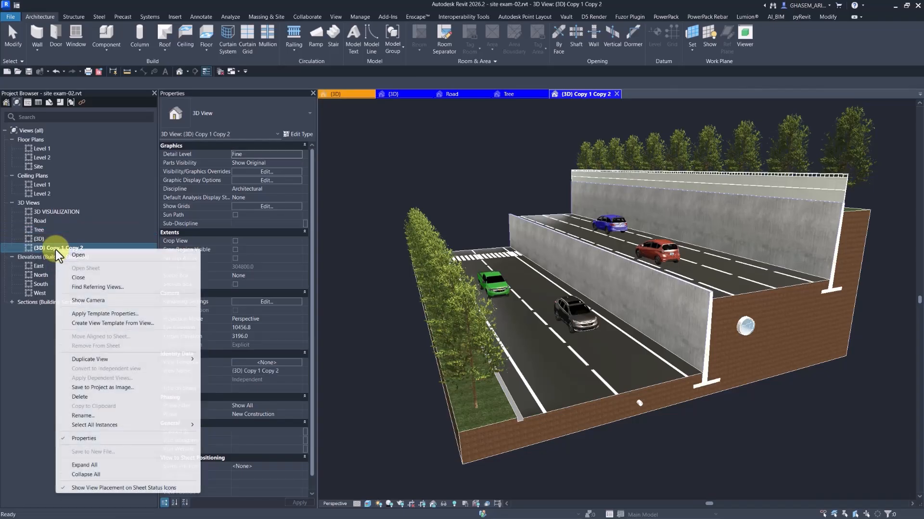
{"action": "left_click", "coordinate": [104, 414]}
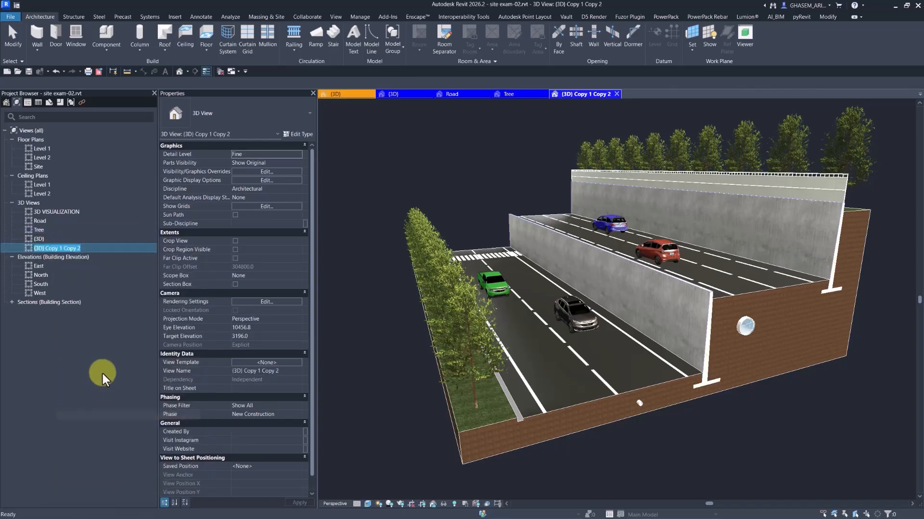
{"action": "type", "text": "Cars"}
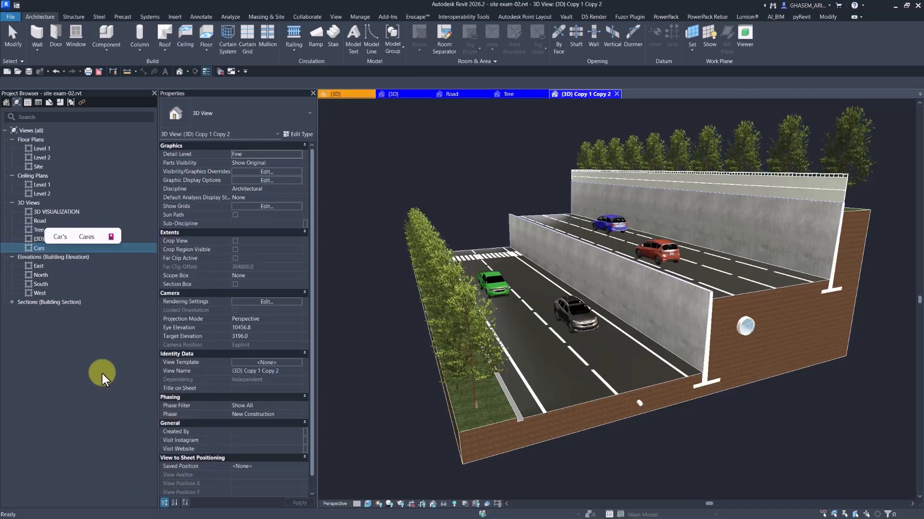
{"action": "key", "text": "Return"}
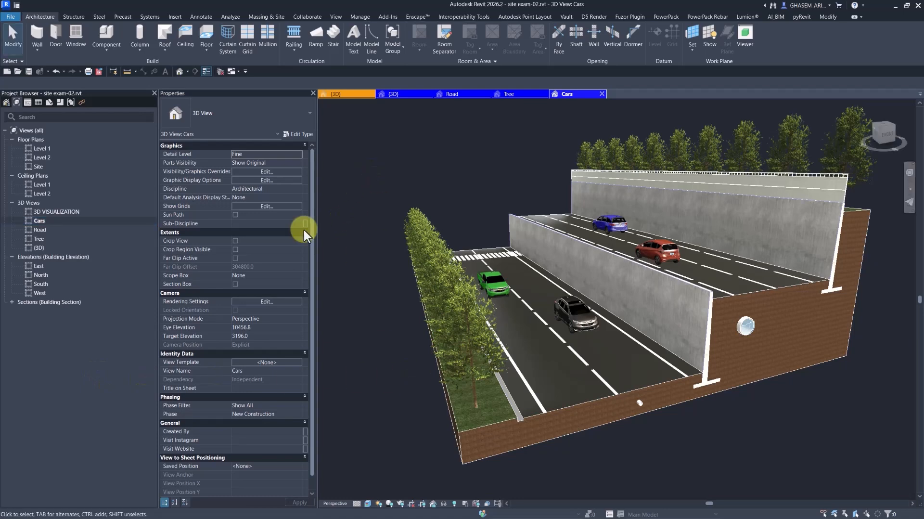
- In the Road view, hide the trees and cars with VH
{"action": "left_click", "coordinate": [38, 222]}
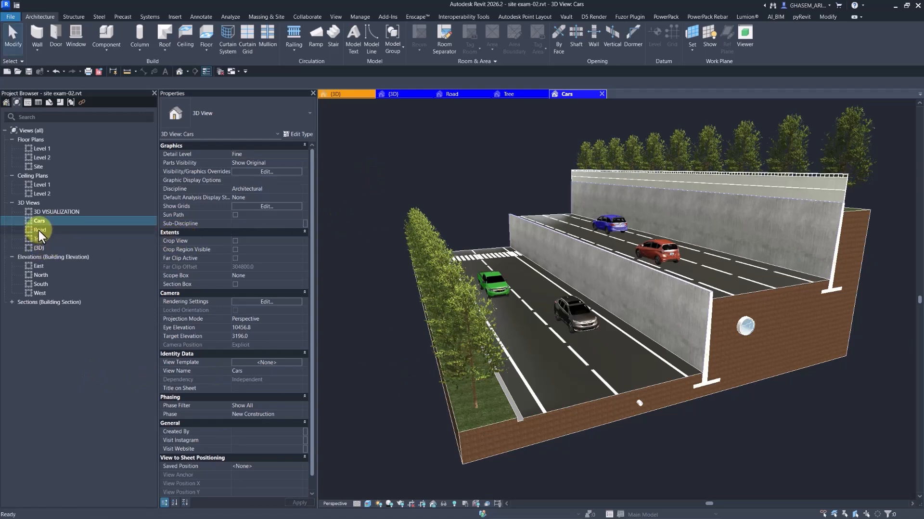
{"action": "double_click", "coordinate": [40, 230]}
{"action": "middle_click_drag", "start_coordinate": [479, 258], "coordinate": [504, 235], "text": "shift"}
{"action": "left_click", "coordinate": [468, 273]}
{"action": "key", "text": "v"}
{"action": "key", "text": "h"}
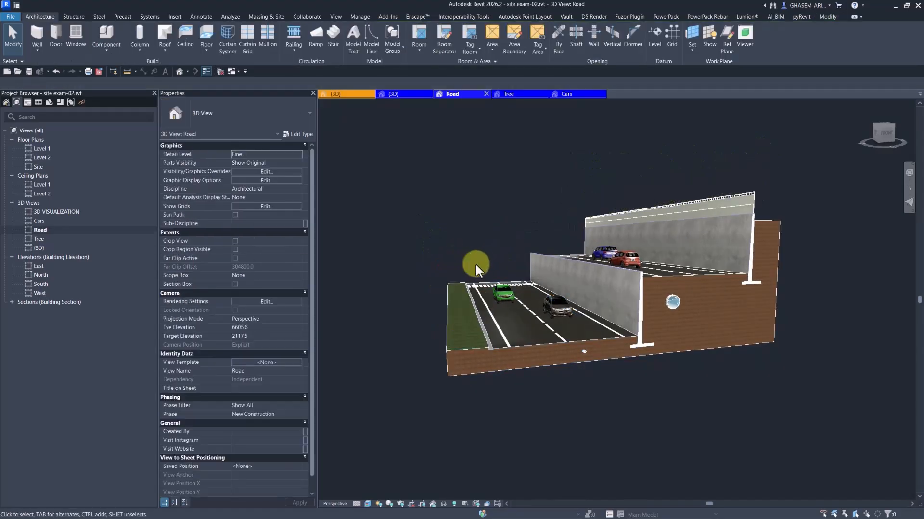
{"action": "left_click", "coordinate": [504, 292]}
{"action": "key", "text": "v"}
{"action": "key", "text": "h"}
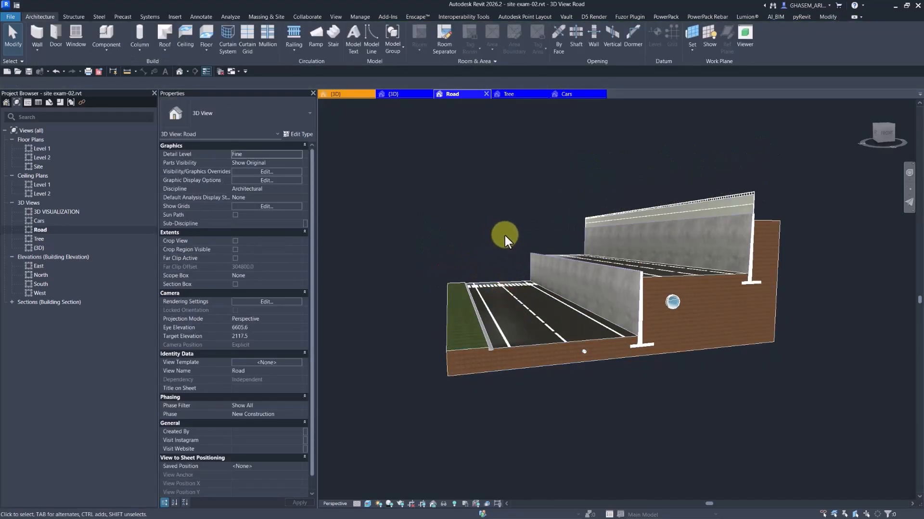
{"action": "middle_click_drag", "start_coordinate": [504, 235], "coordinate": [553, 270]}
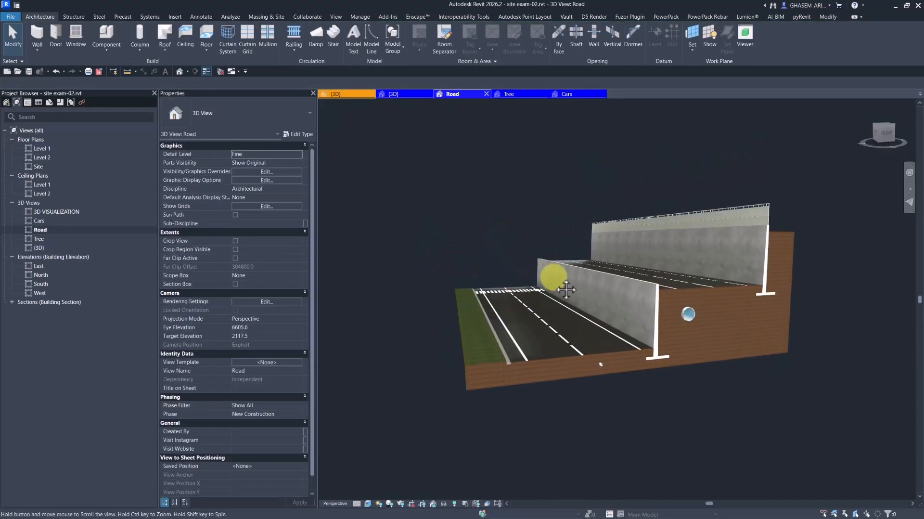
- In the Tree view, hide cars, road markings, retaining walls, toposolids and railings
{"action": "double_click", "coordinate": [37, 239]}
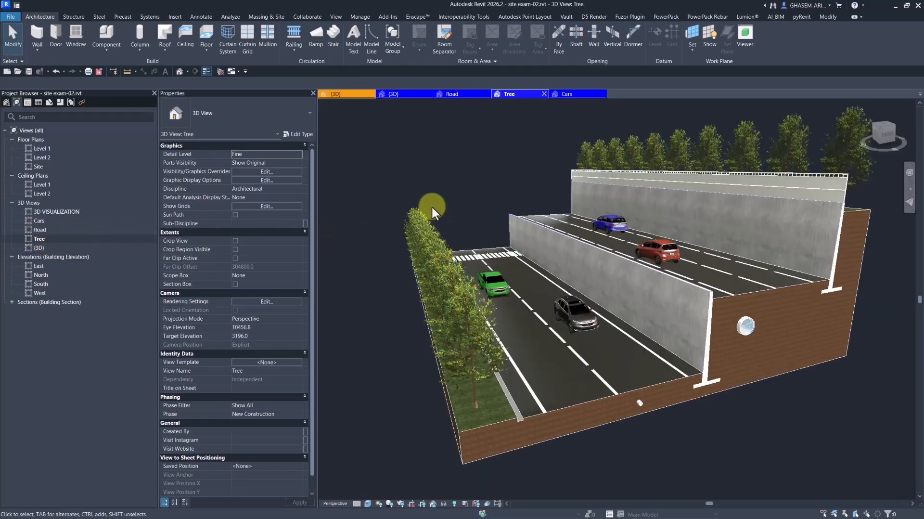
{"action": "left_click", "coordinate": [504, 290]}
{"action": "key", "text": "v"}
{"action": "key", "text": "h"}
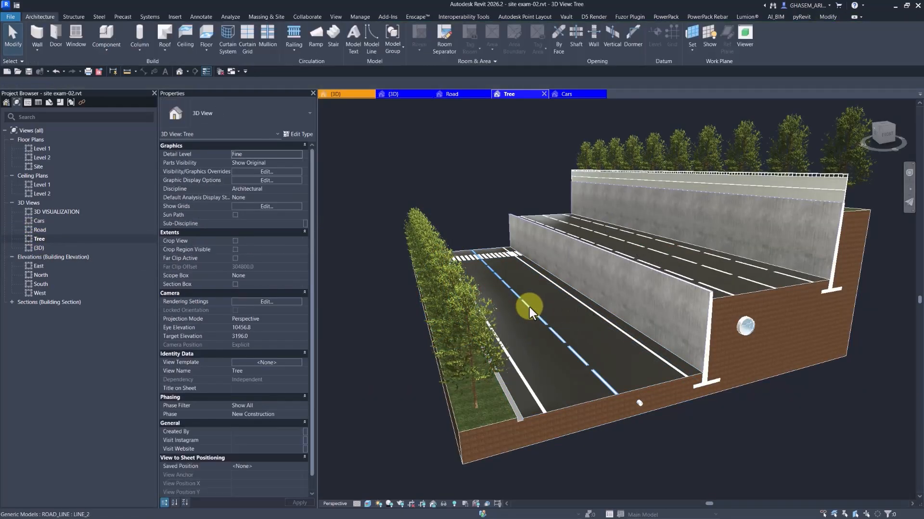
{"action": "left_click", "coordinate": [529, 310]}
{"action": "key", "text": "v"}
{"action": "key", "text": "h"}
{"action": "left_click", "coordinate": [616, 282]}
{"action": "key", "text": "v"}
{"action": "key", "text": "h"}
{"action": "left_click", "coordinate": [628, 290]}
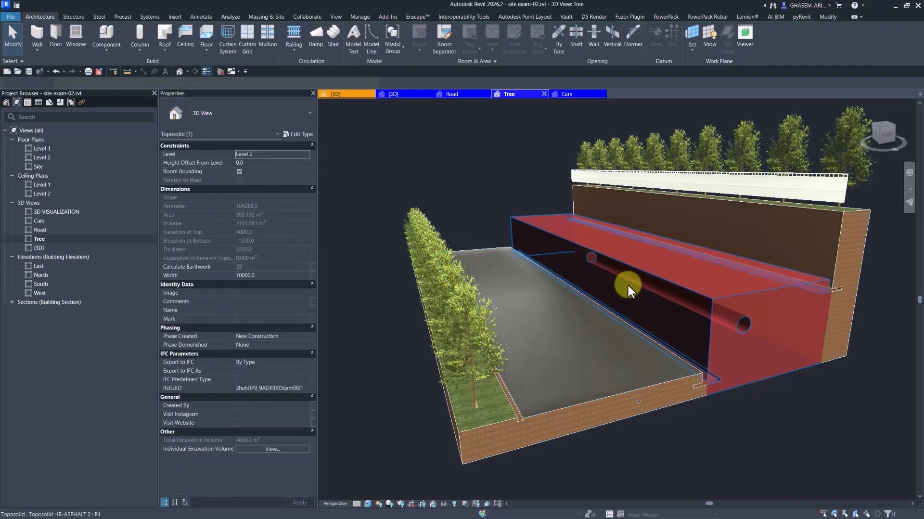
{"action": "key", "text": "v"}
{"action": "key", "text": "h"}
{"action": "left_click", "coordinate": [765, 201]}
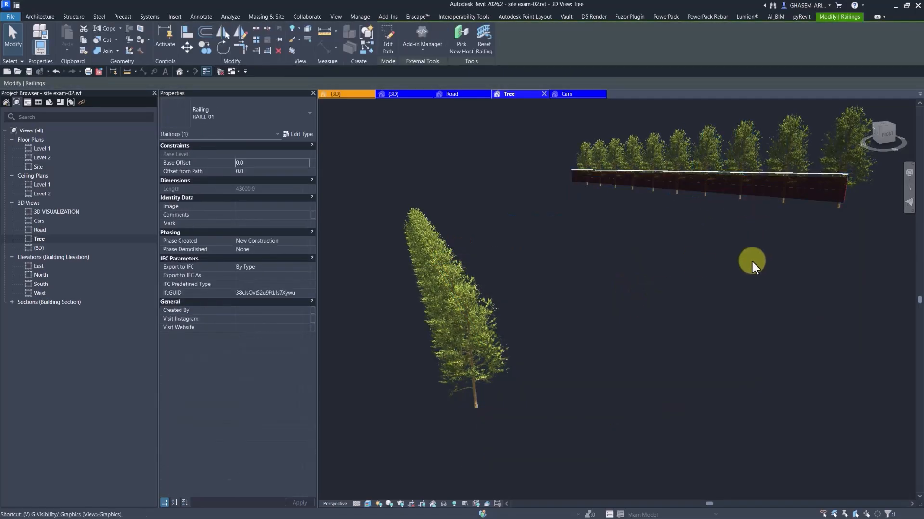
{"action": "key", "text": "v"}
{"action": "key", "text": "h"}
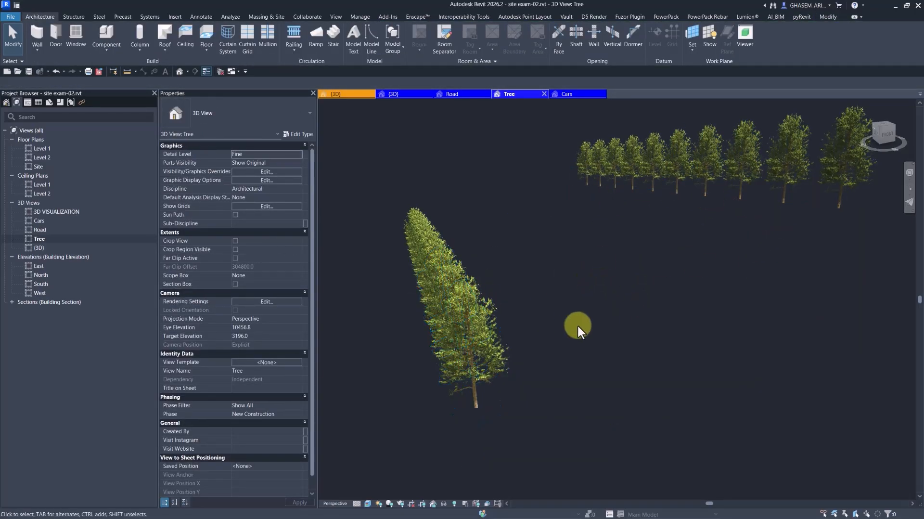
- In the Cars view, isolate the cars category and apply it permanently to the view
{"action": "double_click", "coordinate": [38, 221]}
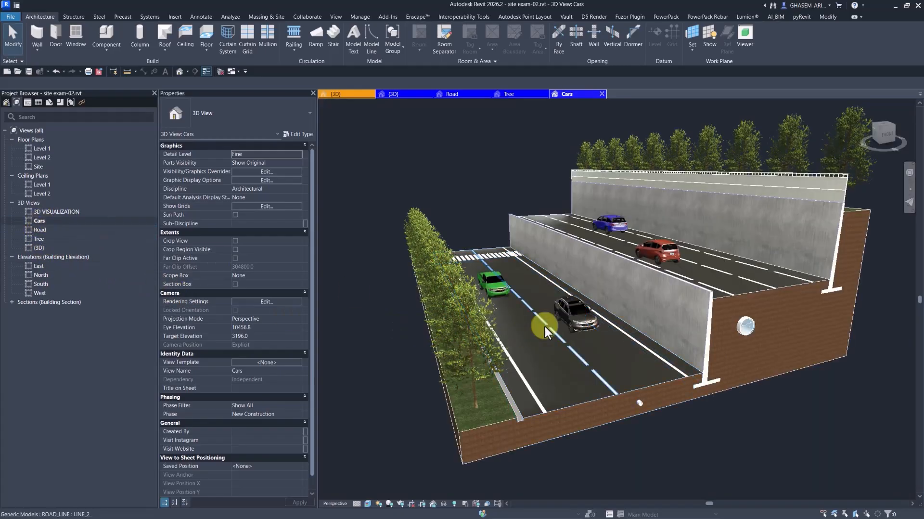
{"action": "left_click", "coordinate": [476, 332]}
{"action": "key", "text": "Escape"}
{"action": "left_click", "coordinate": [501, 356]}
{"action": "key", "text": "Escape"}
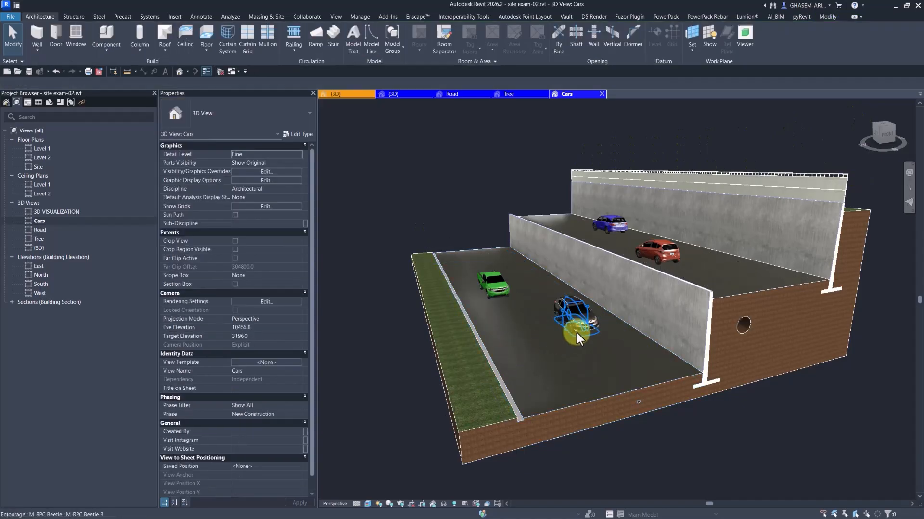
{"action": "left_click", "coordinate": [578, 326]}
{"action": "left_click", "coordinate": [445, 503]}
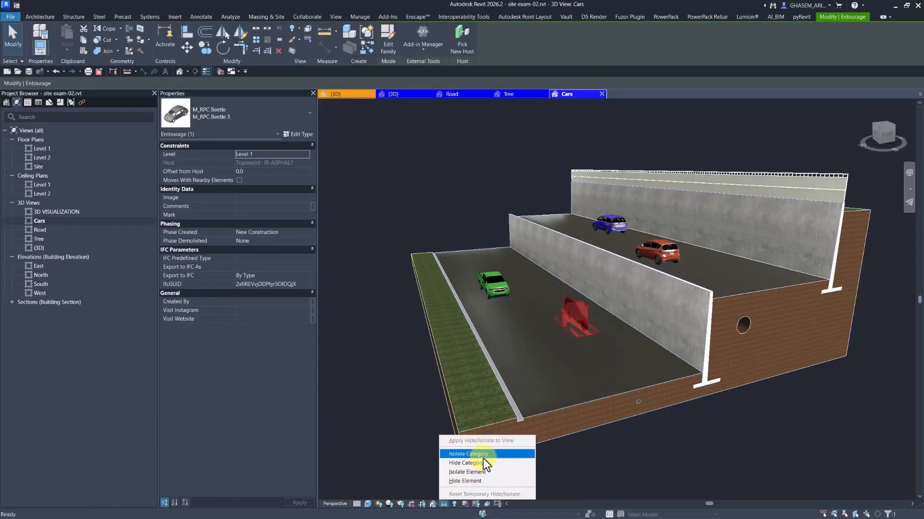
{"action": "left_click", "coordinate": [469, 454]}
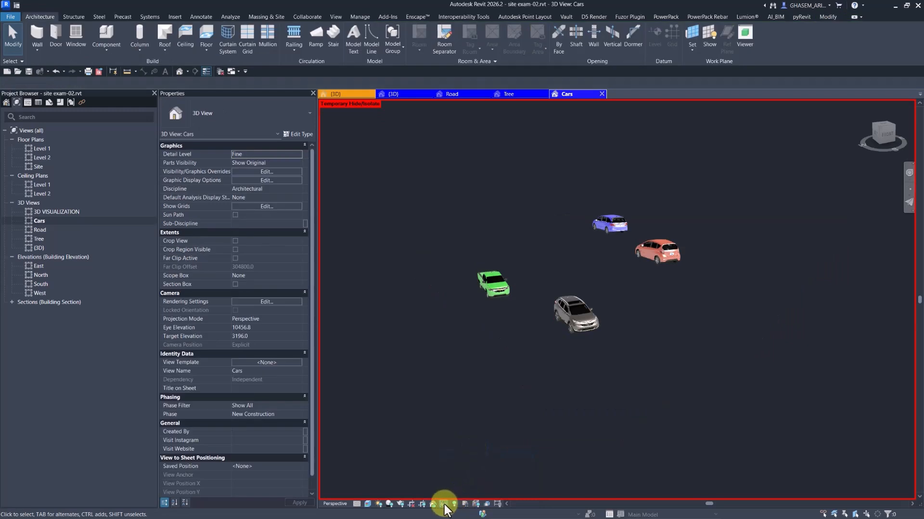
{"action": "left_click", "coordinate": [444, 504]}
{"action": "left_click", "coordinate": [457, 439]}
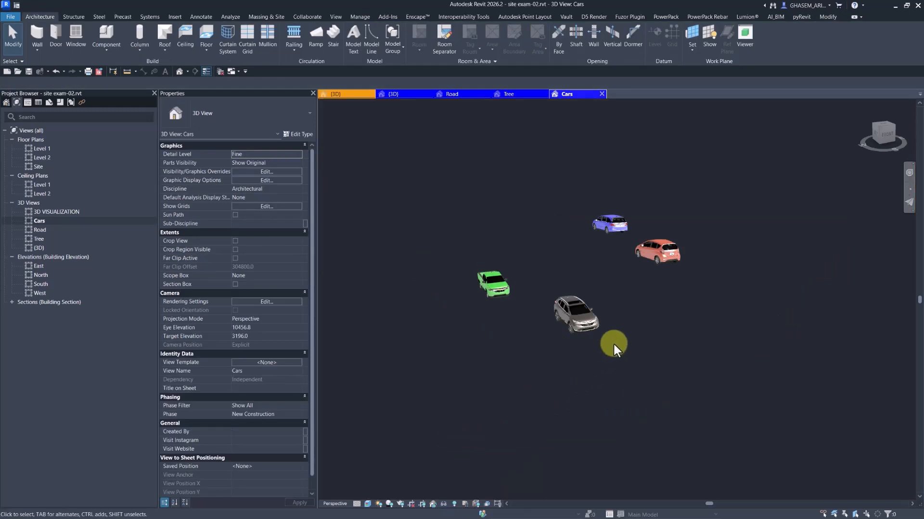
- Reopen the Road 3D view with the D5 Render tools shown
{"action": "left_click", "coordinate": [39, 222]}
{"action": "double_click", "coordinate": [38, 230]}
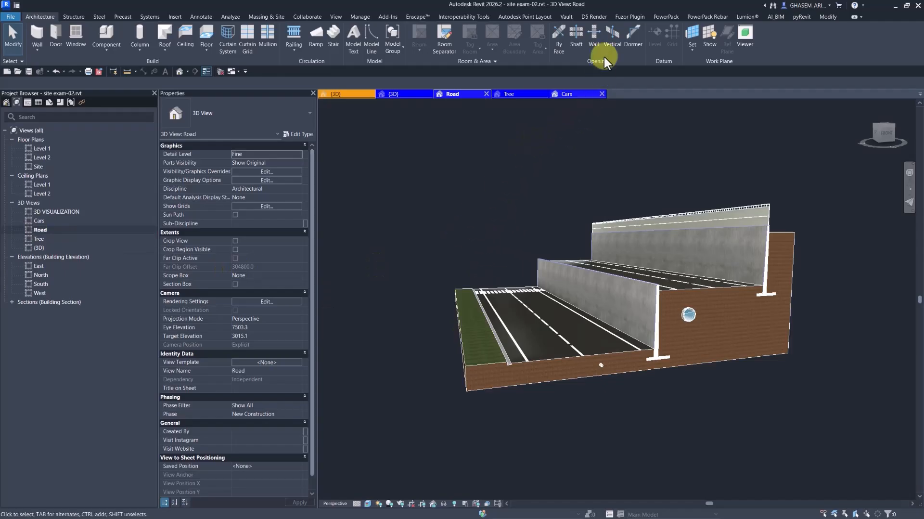
{"action": "left_click", "coordinate": [594, 18]}
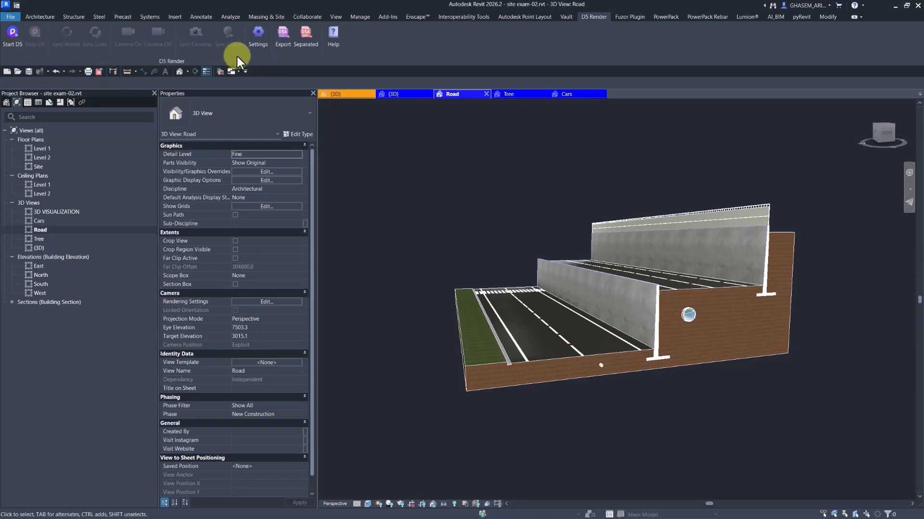
- Export the Road view to D5 as Road.d5a with default options
{"action": "left_click", "coordinate": [279, 47]}
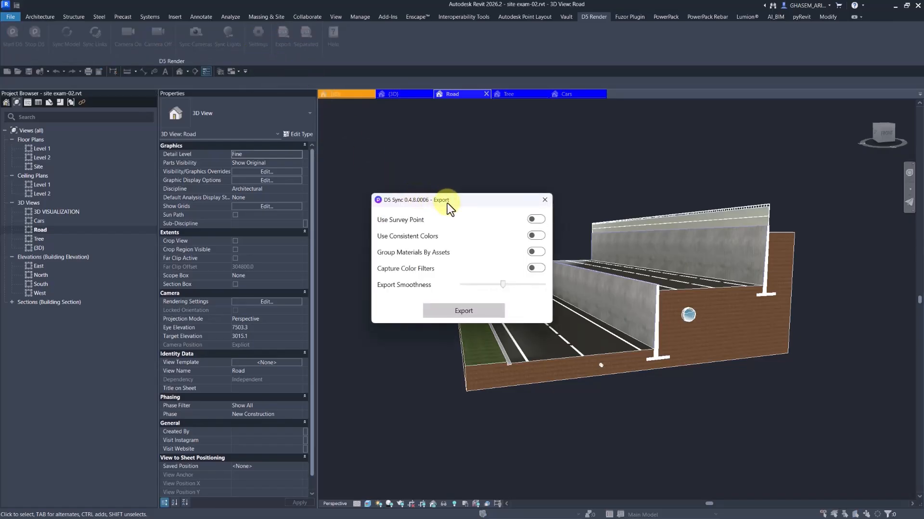
{"action": "left_click_drag", "start_coordinate": [447, 203], "coordinate": [492, 129]}
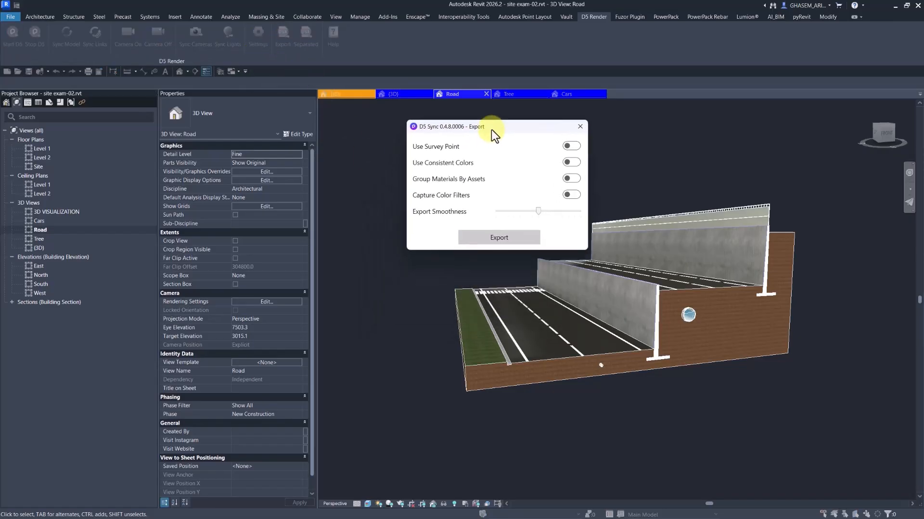
{"action": "left_click", "coordinate": [508, 239]}
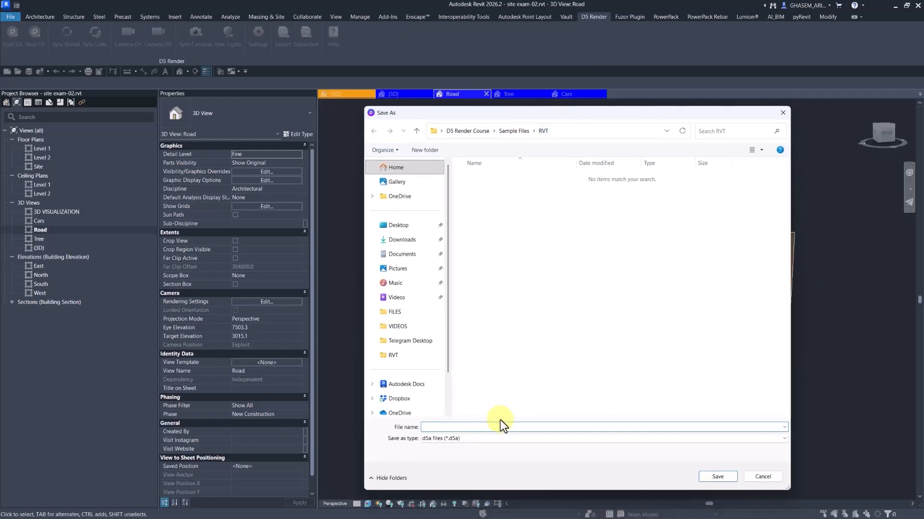
{"action": "type", "text": "Road"}
{"action": "left_click", "coordinate": [718, 476]}
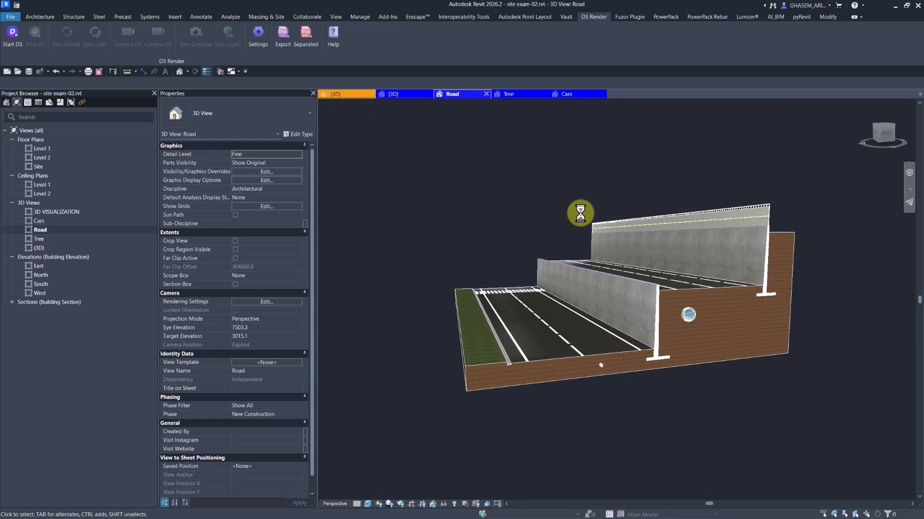
- Export the Tree view as Tree.d5a, then export the Cars view
{"action": "double_click", "coordinate": [39, 238]}
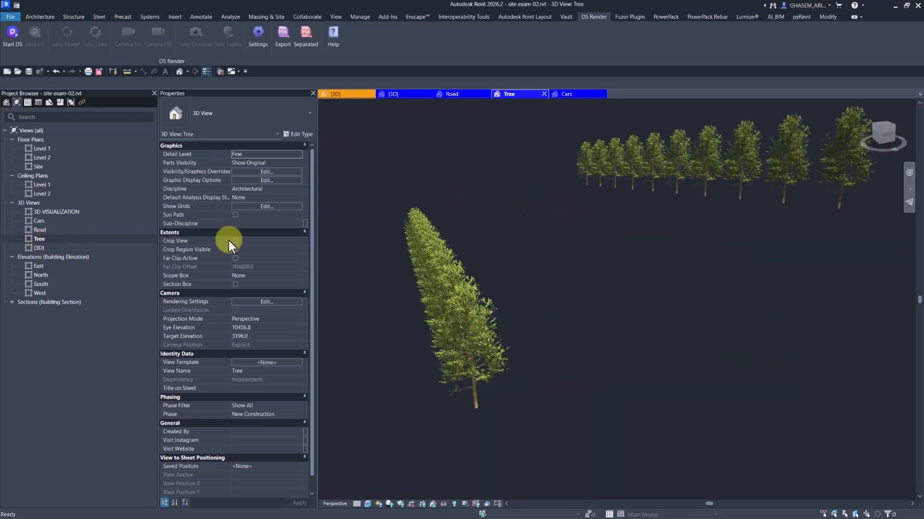
{"action": "left_click", "coordinate": [282, 44]}
{"action": "left_click", "coordinate": [466, 311]}
{"action": "type", "text": "Trees"}
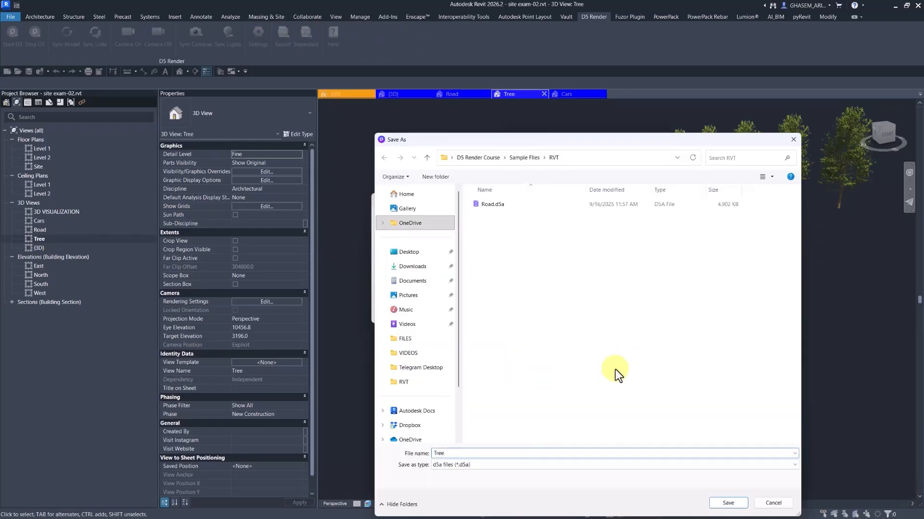
{"action": "left_click", "coordinate": [727, 501]}
{"action": "double_click", "coordinate": [38, 220]}
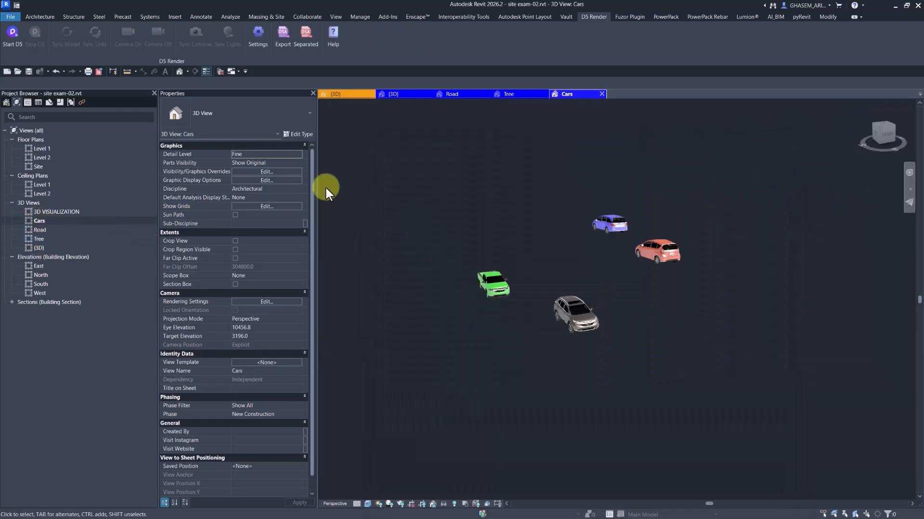
{"action": "left_click", "coordinate": [282, 37]}
{"action": "left_click", "coordinate": [461, 309]}
- Back in D5 Render, select every scene object in the list and bring up its actions
{"action": "left_click", "coordinate": [895, 6]}
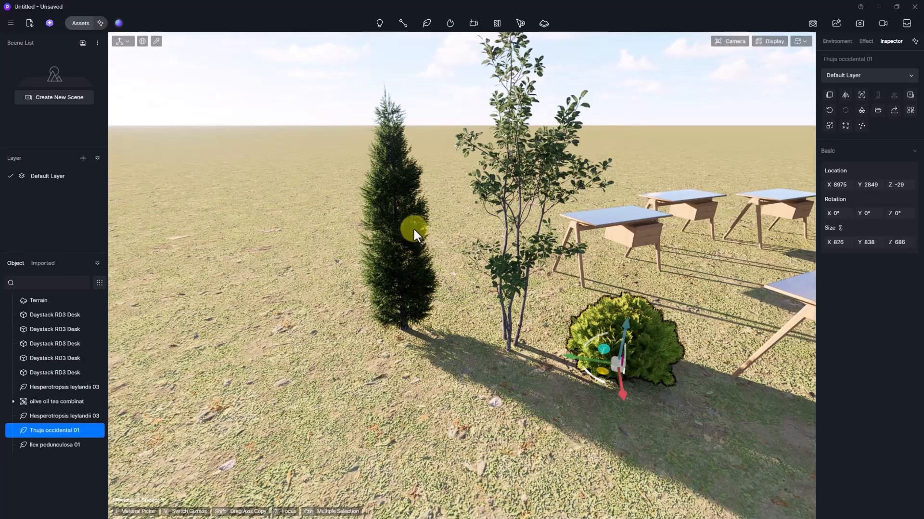
{"action": "left_click", "coordinate": [413, 227]}
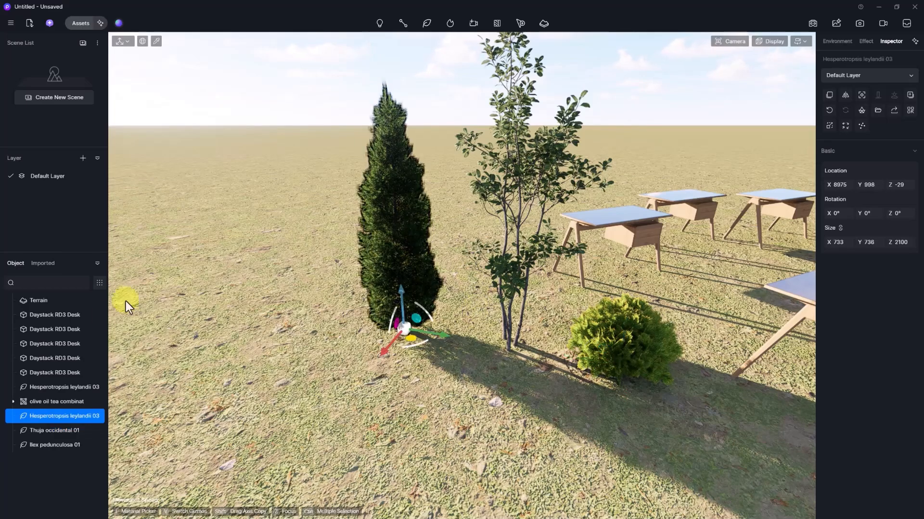
{"action": "left_click", "coordinate": [43, 314]}
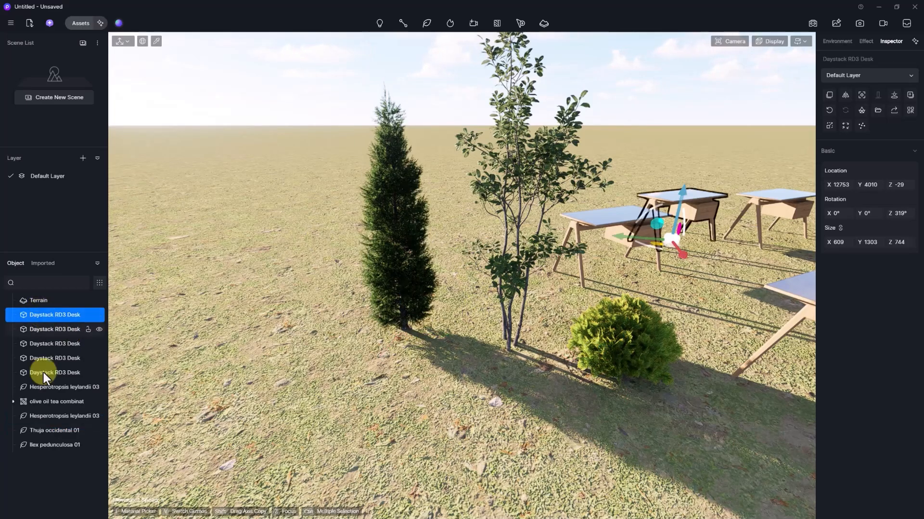
{"action": "left_click", "coordinate": [48, 443], "text": "shift"}
{"action": "right_click", "coordinate": [54, 315]}
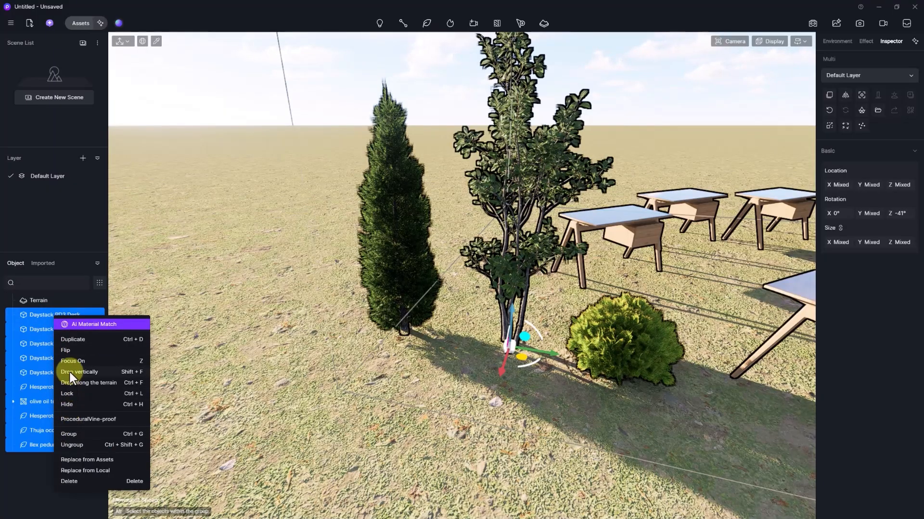
- Delete the selected objects and import Cars.d5a, Road.d5a and Trees.d5a from the RVT folder
{"action": "left_click", "coordinate": [73, 481]}
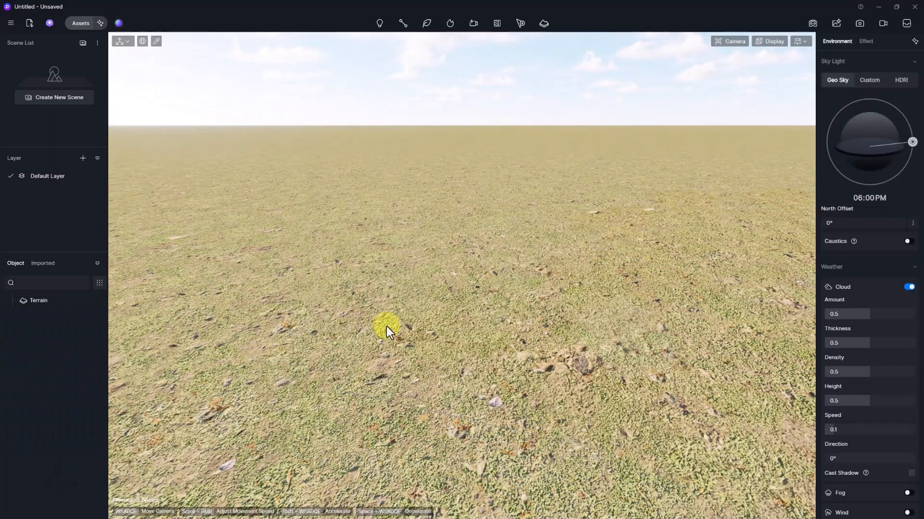
{"action": "left_click", "coordinate": [26, 23]}
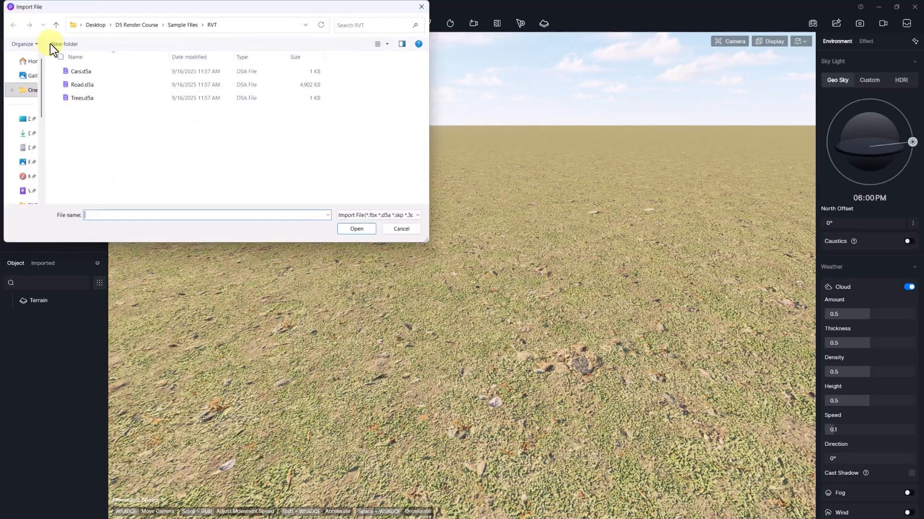
{"action": "left_click", "coordinate": [82, 74]}
{"action": "left_click", "coordinate": [86, 97], "text": "shift"}
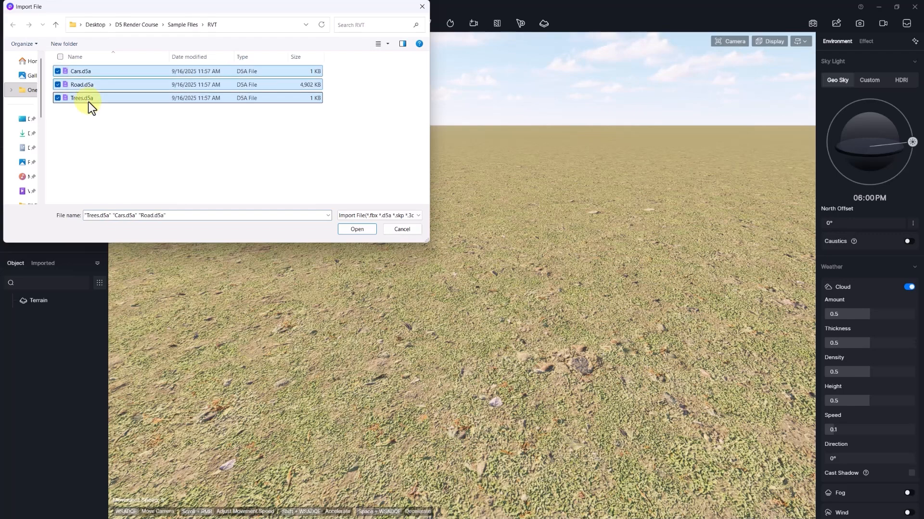
{"action": "left_click", "coordinate": [356, 232]}
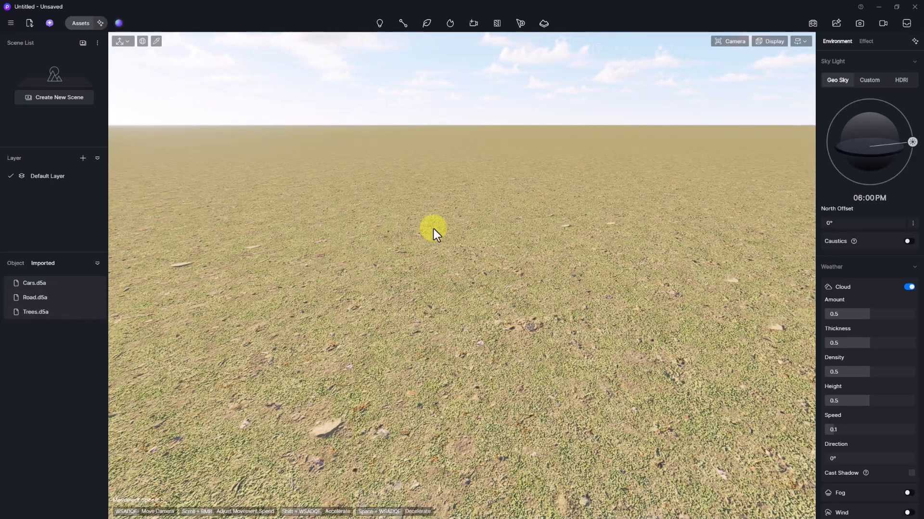
{"action": "right_click_drag", "start_coordinate": [434, 229], "coordinate": [602, 416]}
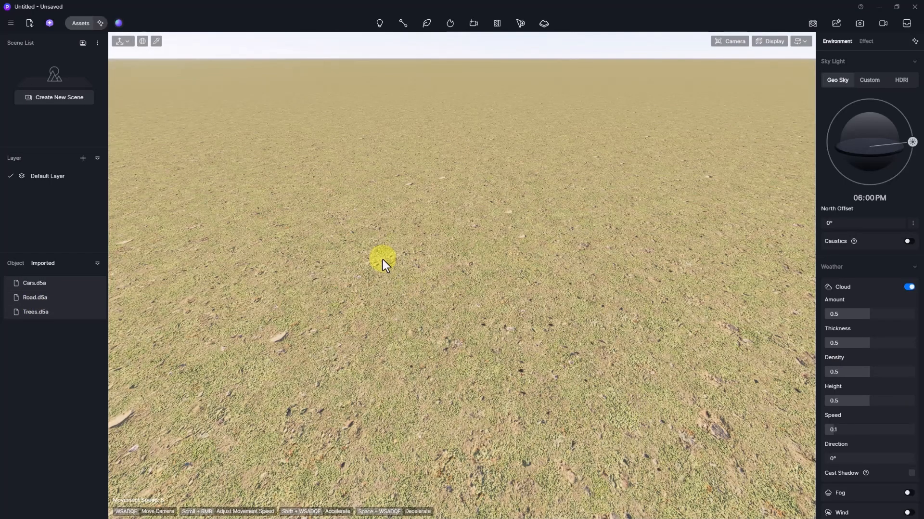
- Place the Road.d5a model in the scene and frame it in view
{"action": "right_click", "coordinate": [37, 297]}
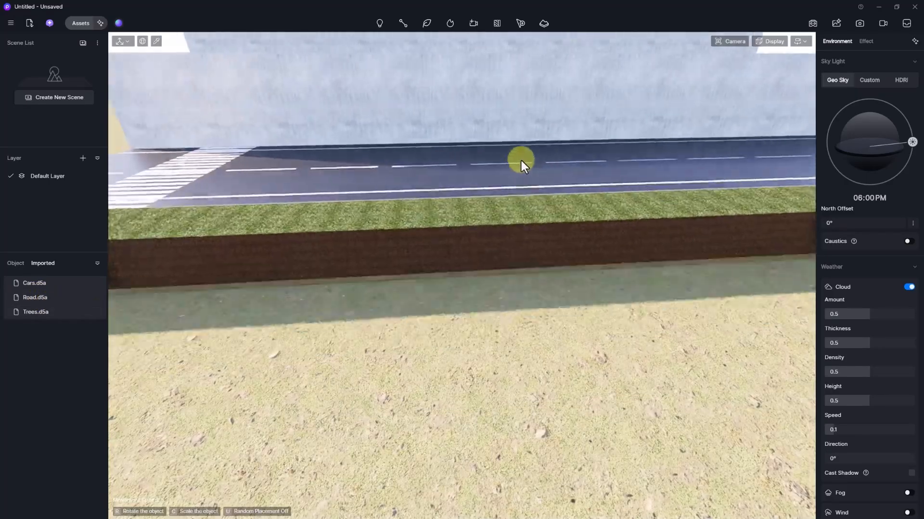
{"action": "left_click", "coordinate": [520, 160]}
{"action": "key", "text": "z"}
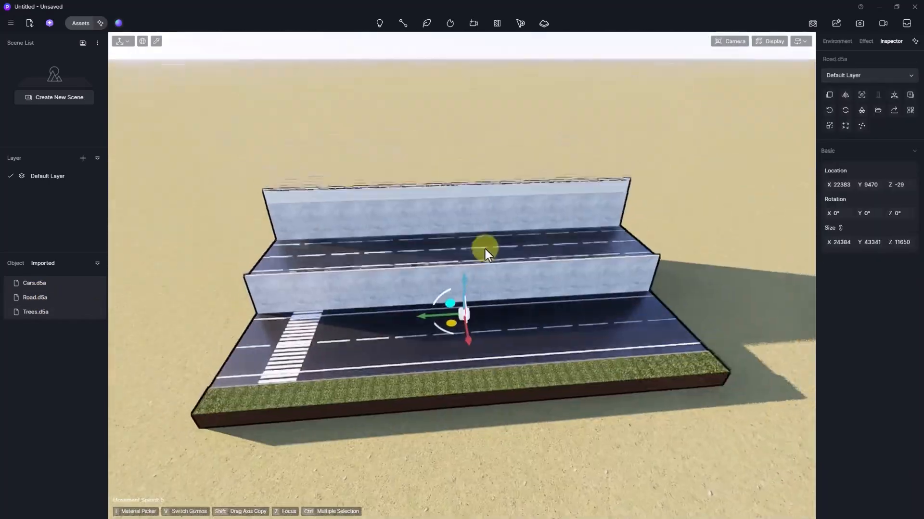
- Place the Trees import beside the road, raise it above the ground, and switch back to Revit
{"action": "right_click", "coordinate": [36, 280]}
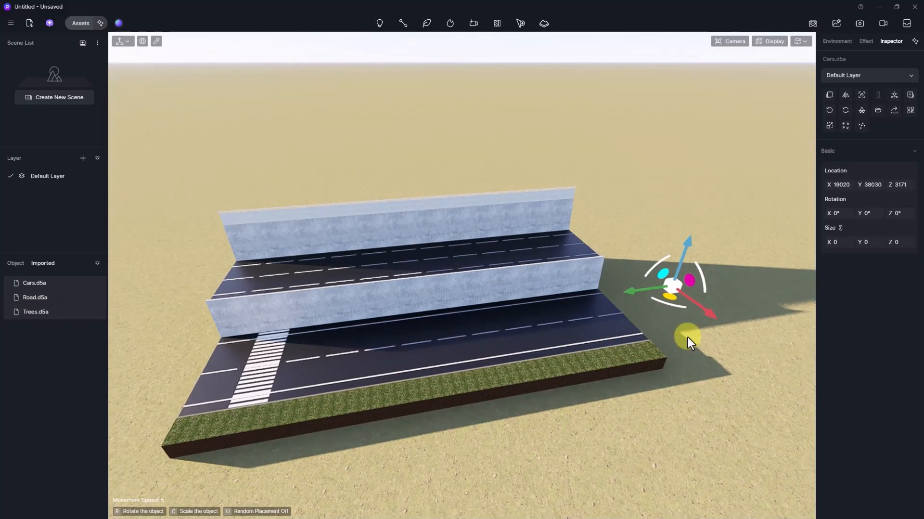
{"action": "left_click", "coordinate": [683, 334]}
{"action": "left_click_drag", "start_coordinate": [692, 312], "coordinate": [703, 284]}
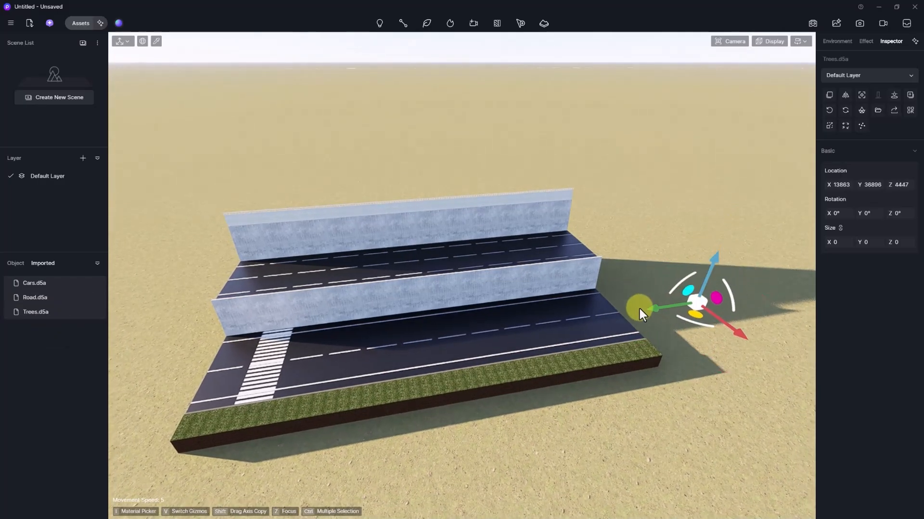
{"action": "scroll", "coordinate": [570, 327], "scroll_direction": "down", "scroll_amount": 4}
{"action": "right_click_drag", "start_coordinate": [561, 328], "coordinate": [522, 321]}
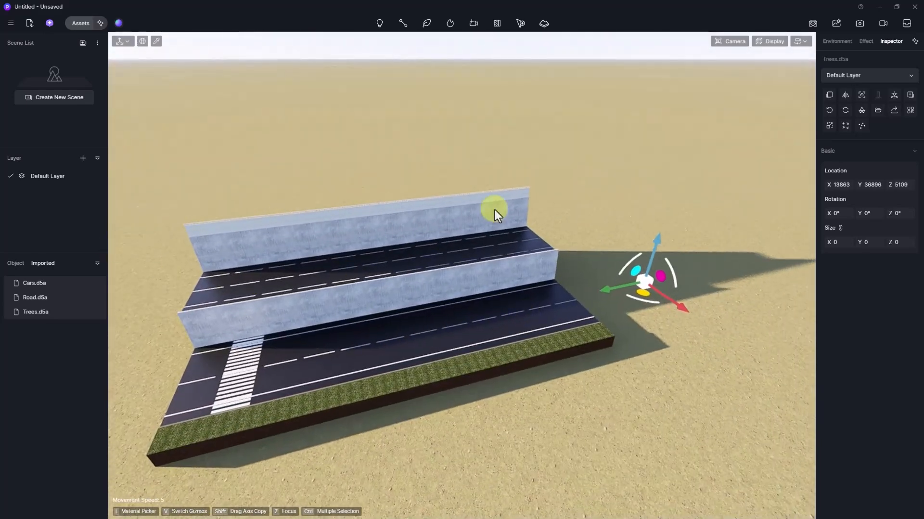
{"action": "key", "text": "alt+Tab"}
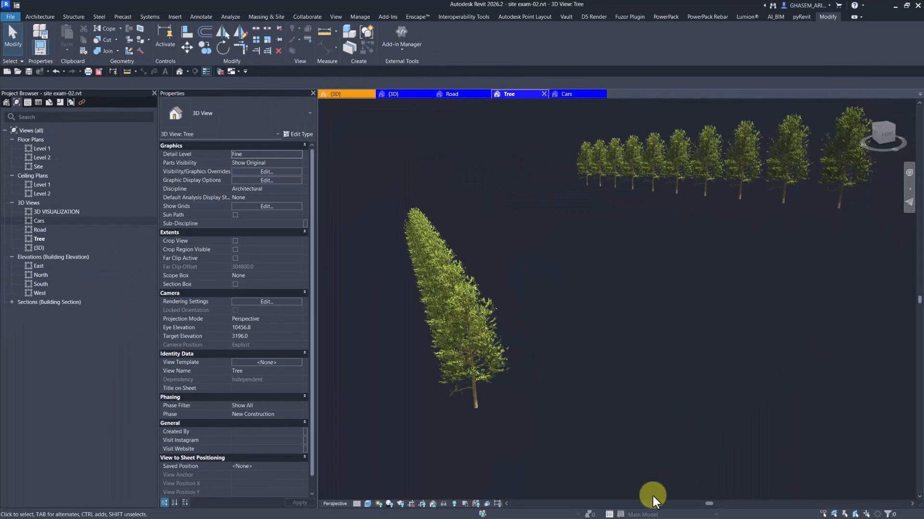
- Set the Tree view to Medium detail and re-export it to D5, overwriting Trees.d5a
{"action": "left_click", "coordinate": [357, 503]}
{"action": "left_click", "coordinate": [368, 485]}
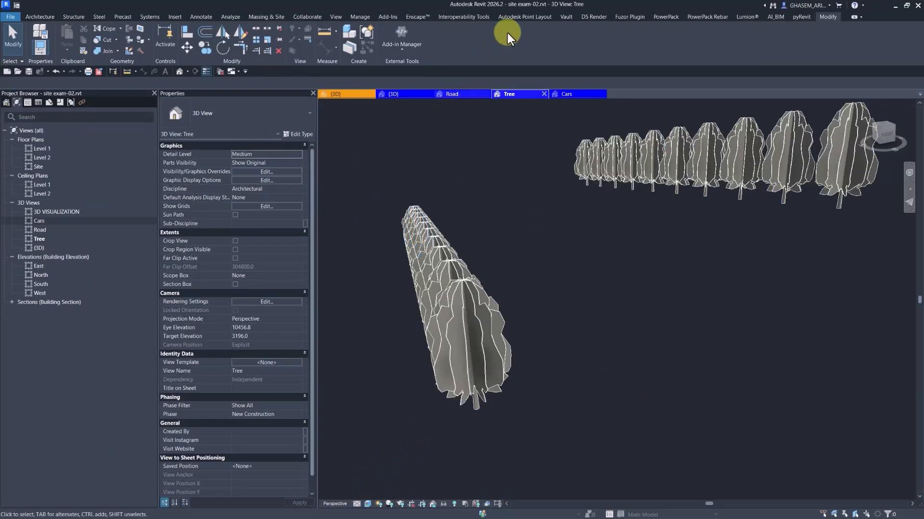
{"action": "left_click", "coordinate": [594, 16]}
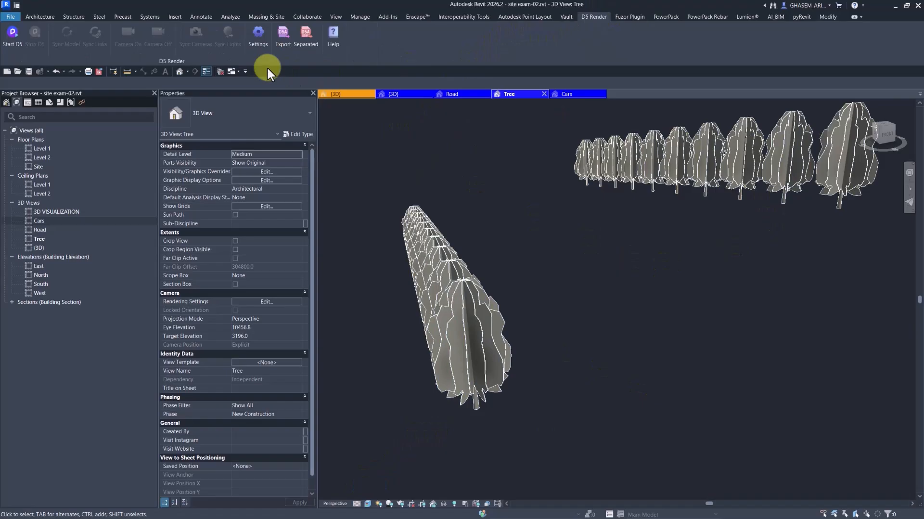
{"action": "left_click", "coordinate": [284, 38]}
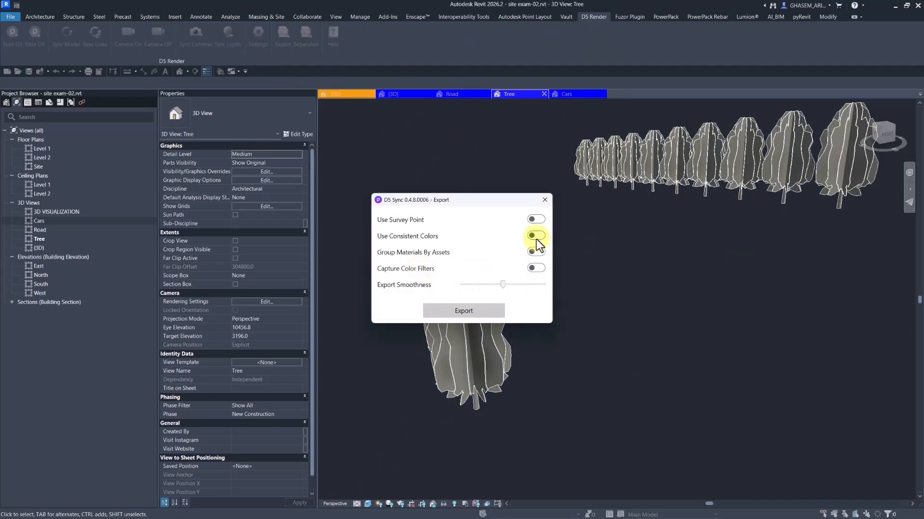
{"action": "left_click", "coordinate": [469, 308]}
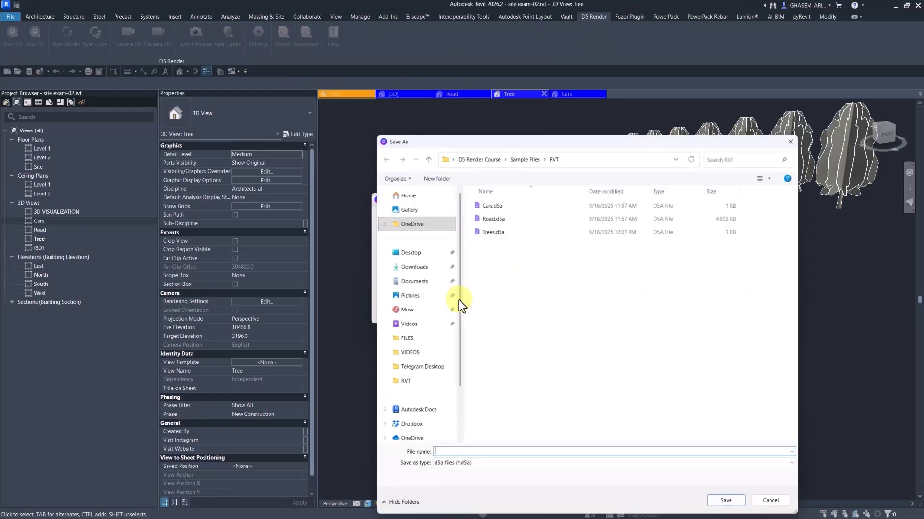
{"action": "left_click", "coordinate": [493, 231]}
{"action": "left_click", "coordinate": [728, 502]}
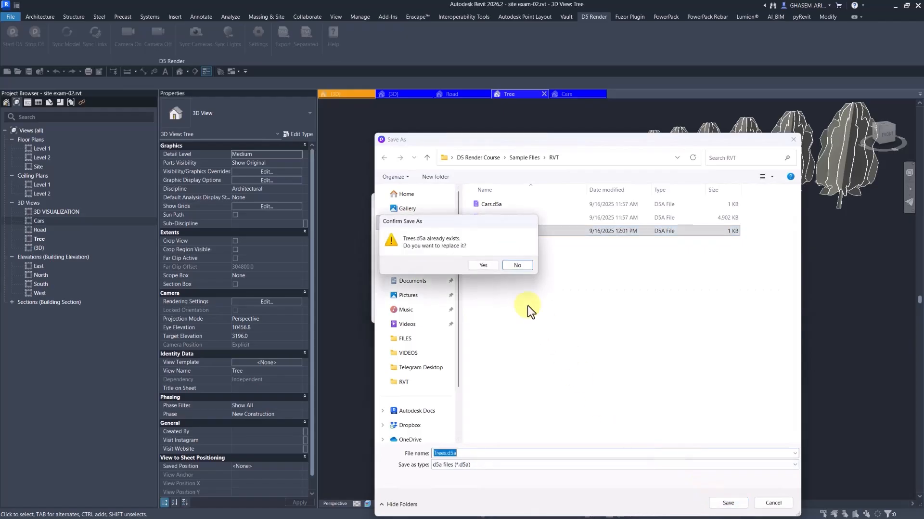
{"action": "left_click", "coordinate": [483, 265]}
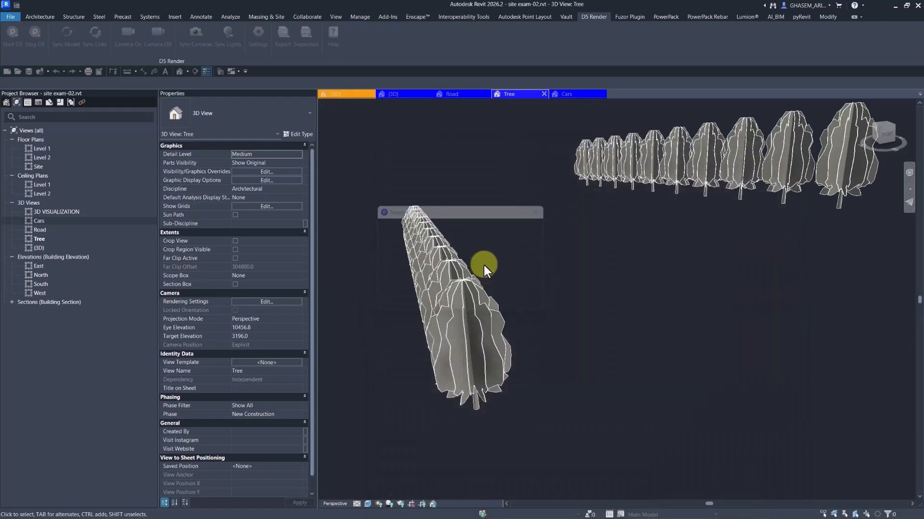
{"action": "left_click", "coordinate": [892, 6]}
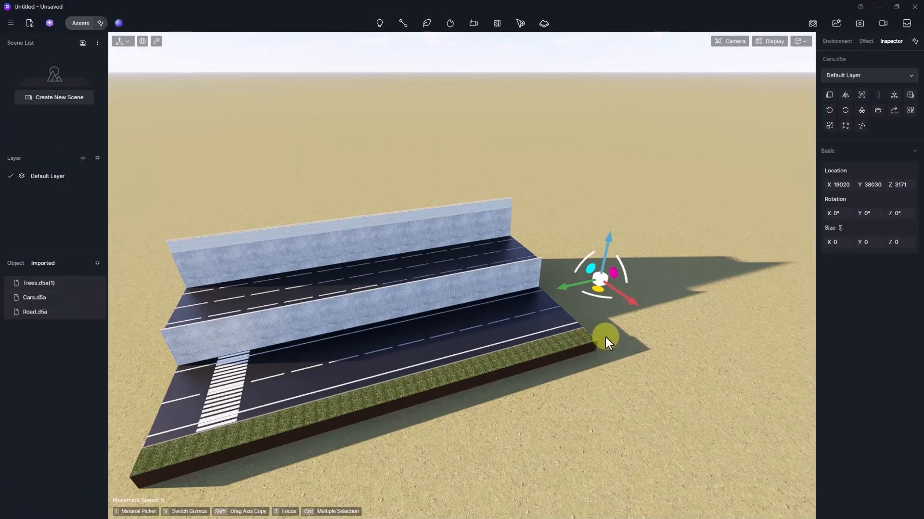
- Place the refreshed Trees.d5a(1) model and delete the Cars object from the scene
{"action": "left_click", "coordinate": [656, 301]}
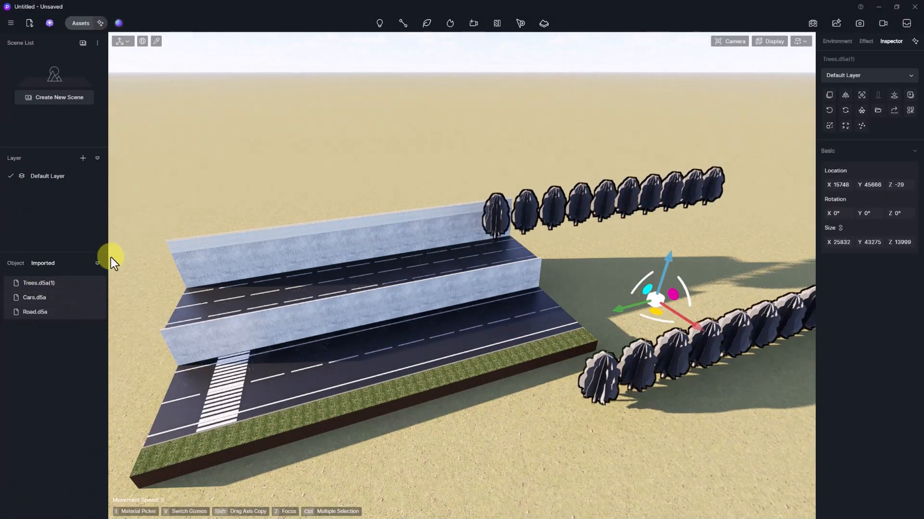
{"action": "left_click", "coordinate": [15, 262]}
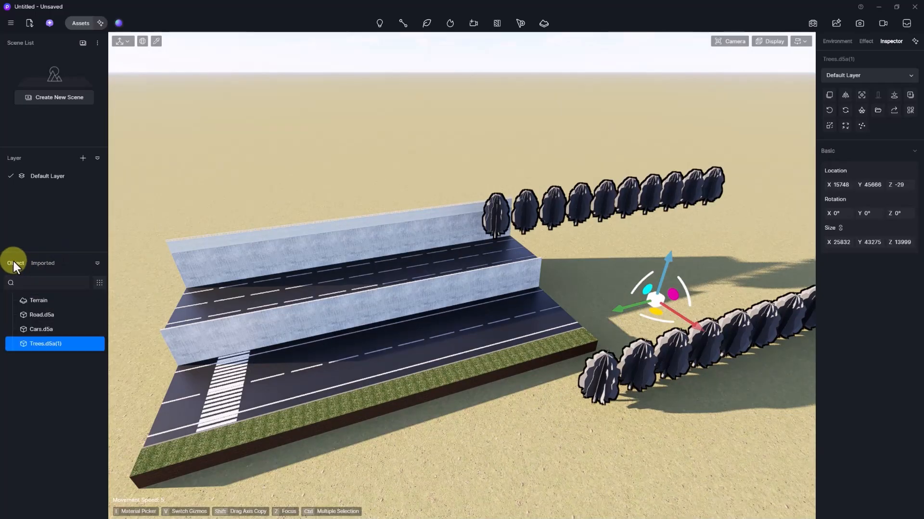
{"action": "left_click", "coordinate": [35, 330]}
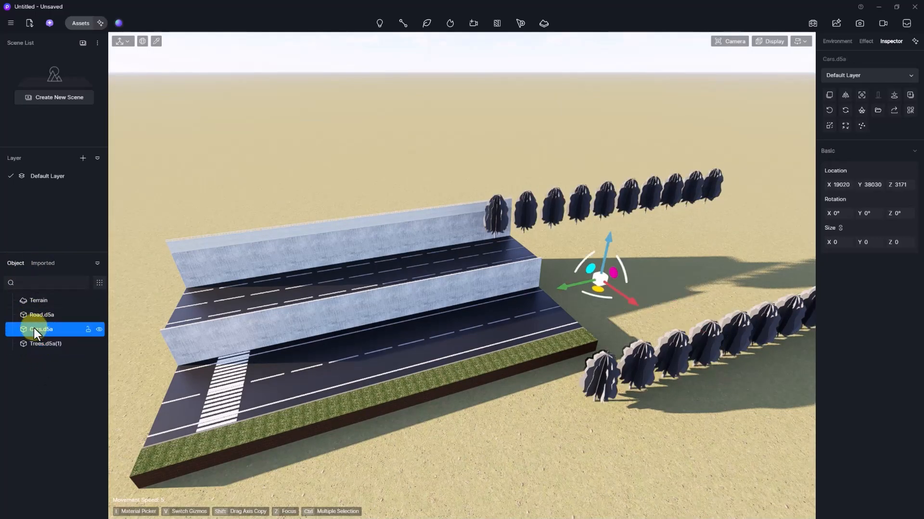
{"action": "right_click", "coordinate": [49, 327]}
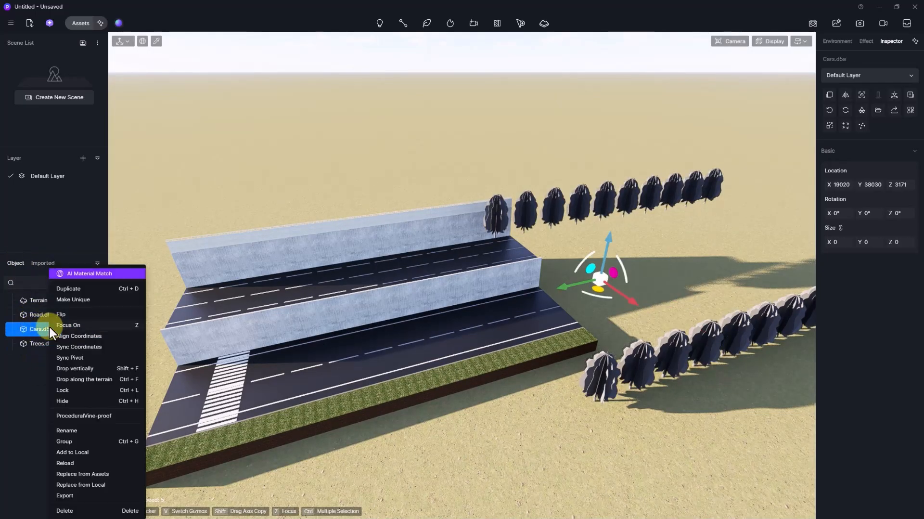
{"action": "left_click", "coordinate": [72, 511]}
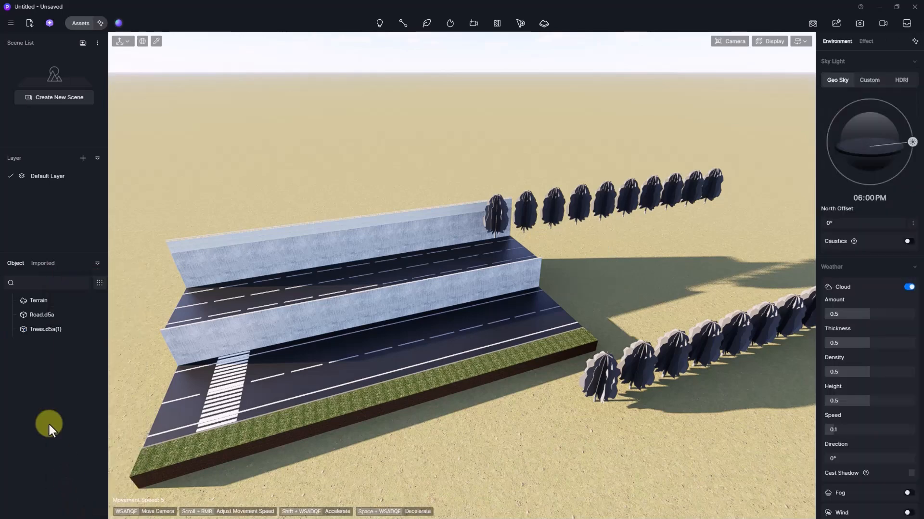
- Select the road together with the Trees.d5a(1) tree rows
{"action": "left_click", "coordinate": [42, 329]}
{"action": "left_click", "coordinate": [46, 313], "text": "ctrl"}
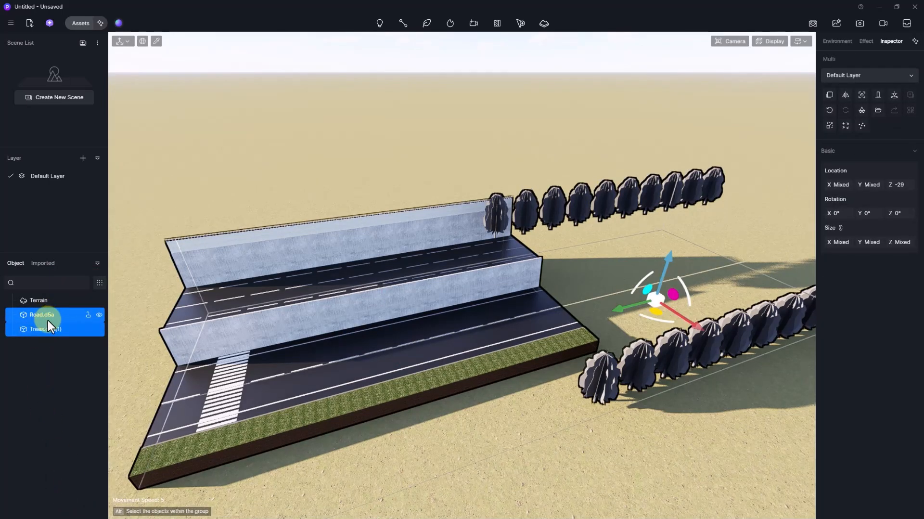
{"action": "left_click", "coordinate": [53, 316]}
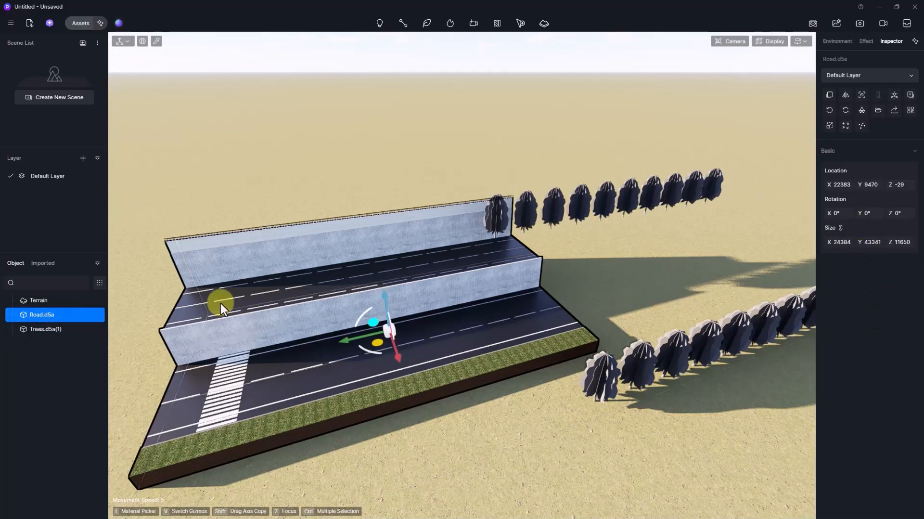
{"action": "left_click", "coordinate": [85, 311]}
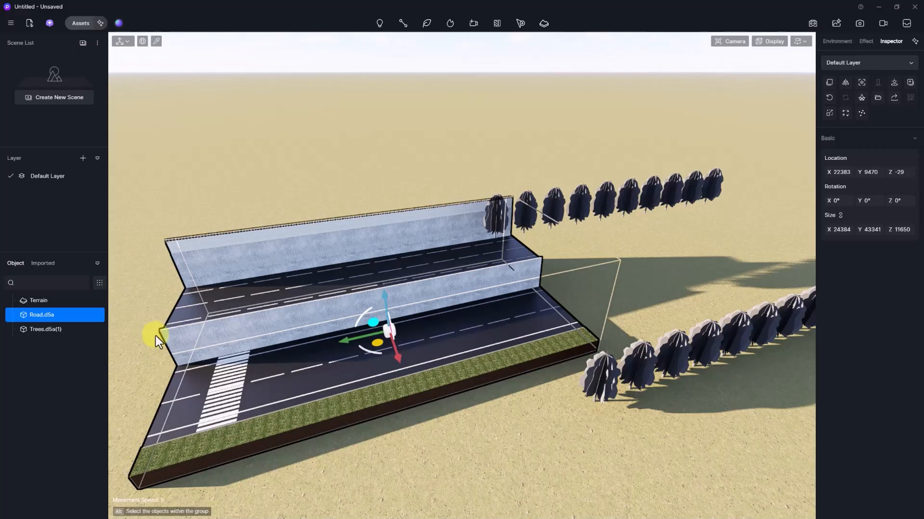
{"action": "left_click", "coordinate": [63, 327], "text": "ctrl"}
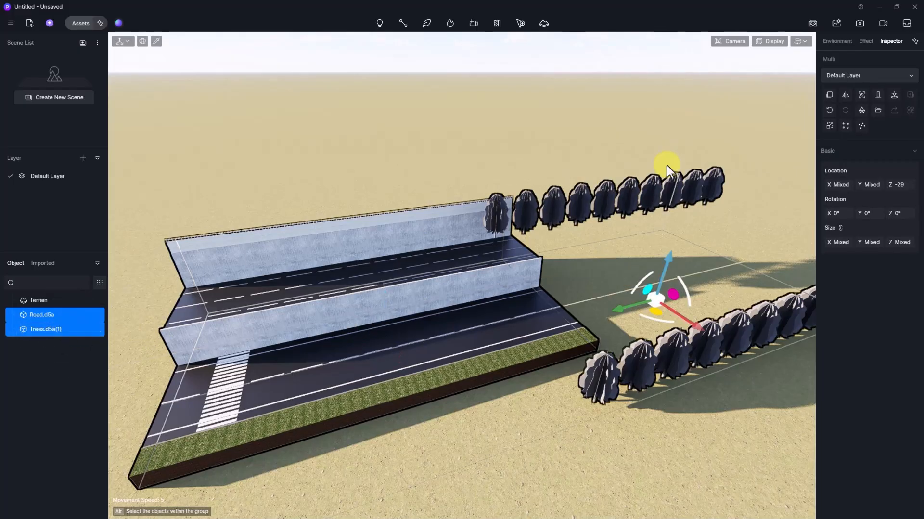
- Sync the selected tree rows to the road's coordinates and check the alignment
{"action": "left_click", "coordinate": [893, 94]}
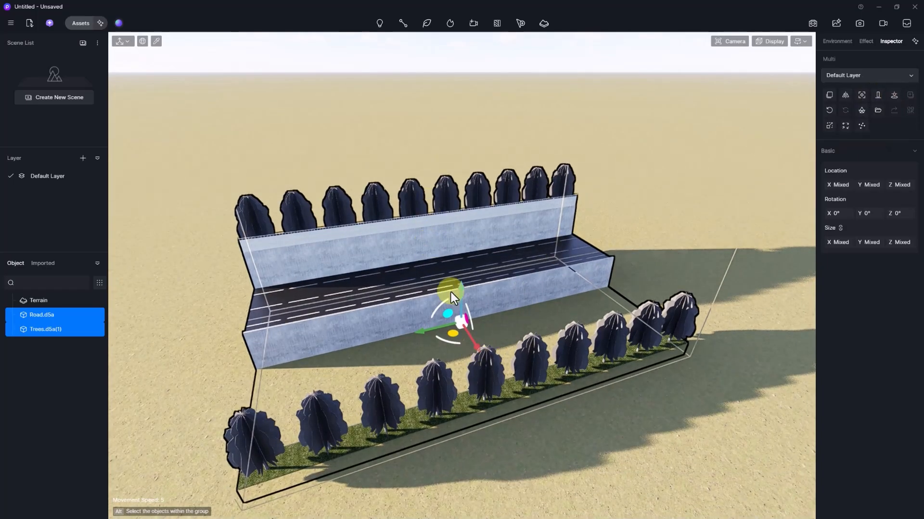
{"action": "mouse_move", "coordinate": [577, 334]}
{"action": "right_mouse_down"}
{"action": "mouse_move", "coordinate": [554, 356]}
{"action": "mouse_move", "coordinate": [568, 368]}
{"action": "mouse_move", "coordinate": [580, 366]}
{"action": "mouse_move", "coordinate": [559, 327]}
{"action": "right_mouse_up"}
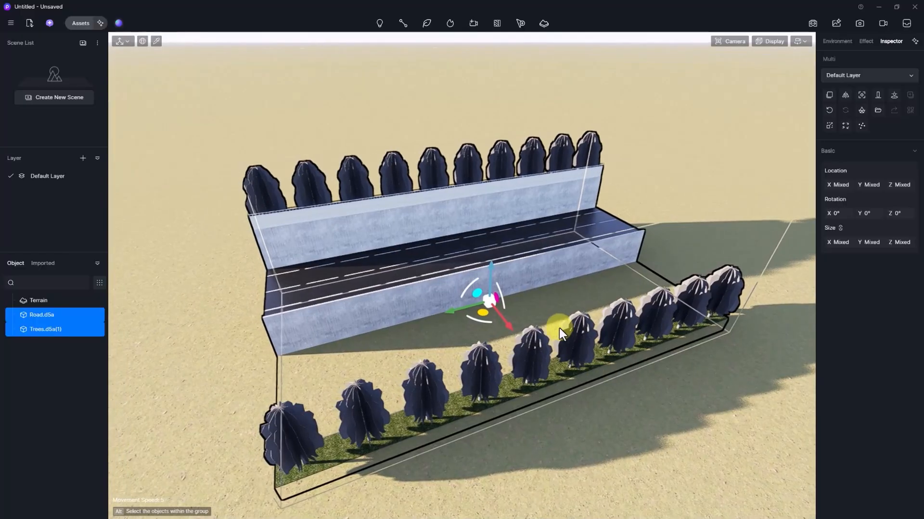
{"action": "right_click_drag", "start_coordinate": [504, 352], "coordinate": [418, 357]}
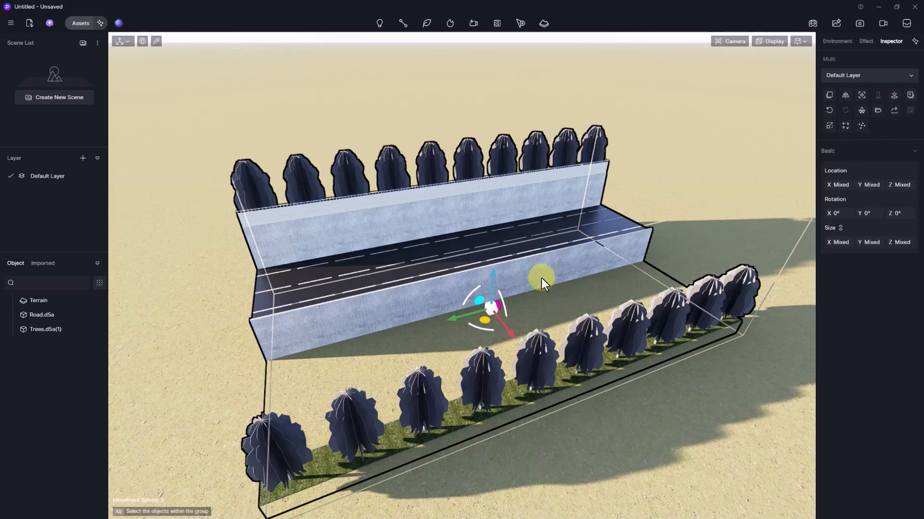
- Raise, then slightly lower, the road and tree rows together before deselecting them
{"action": "key", "text": "f"}
{"action": "left_click_drag", "start_coordinate": [472, 210], "coordinate": [477, 182]}
{"action": "scroll", "coordinate": [510, 203], "scroll_direction": "down", "scroll_amount": 5}
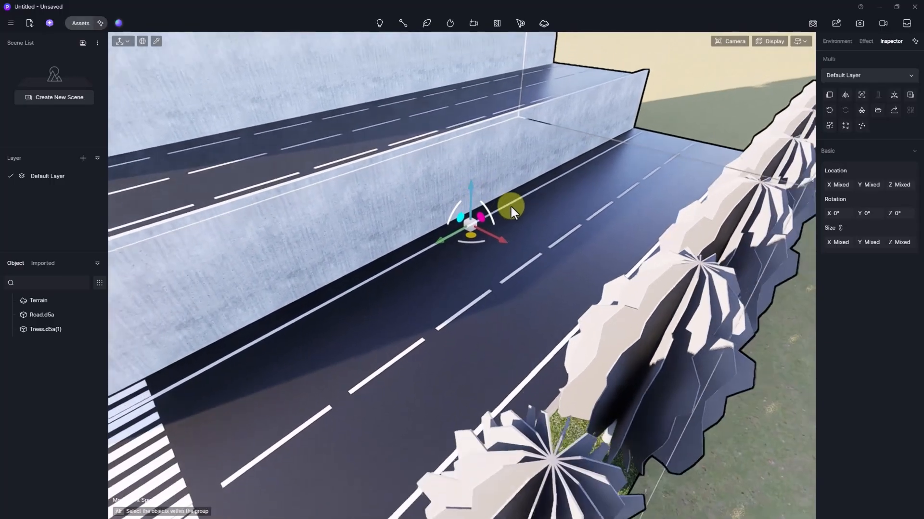
{"action": "mouse_move", "coordinate": [518, 231]}
{"action": "right_mouse_down"}
{"action": "mouse_move", "coordinate": [584, 211]}
{"action": "mouse_move", "coordinate": [518, 235]}
{"action": "right_mouse_up"}
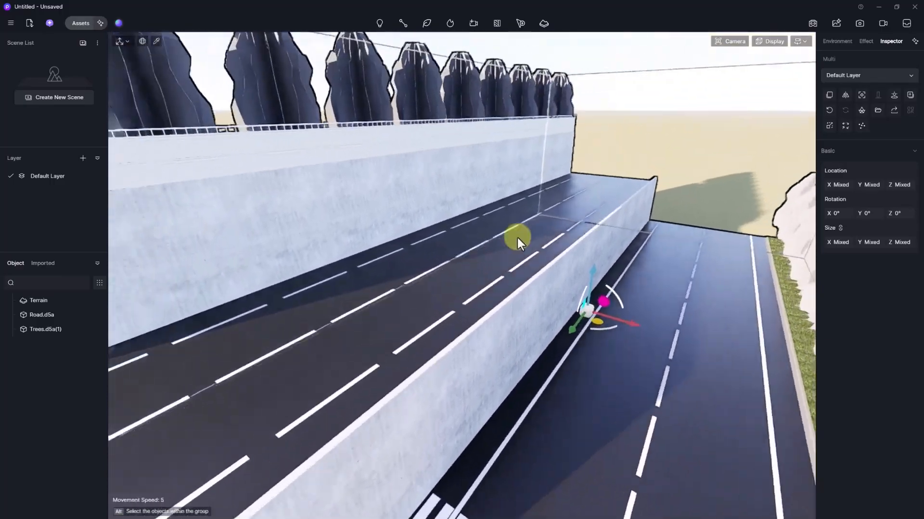
{"action": "scroll", "coordinate": [518, 236], "scroll_direction": "down", "scroll_amount": 6}
{"action": "mouse_move", "coordinate": [562, 270]}
{"action": "left_mouse_down"}
{"action": "mouse_move", "coordinate": [562, 261]}
{"action": "mouse_move", "coordinate": [562, 274]}
{"action": "left_mouse_up"}
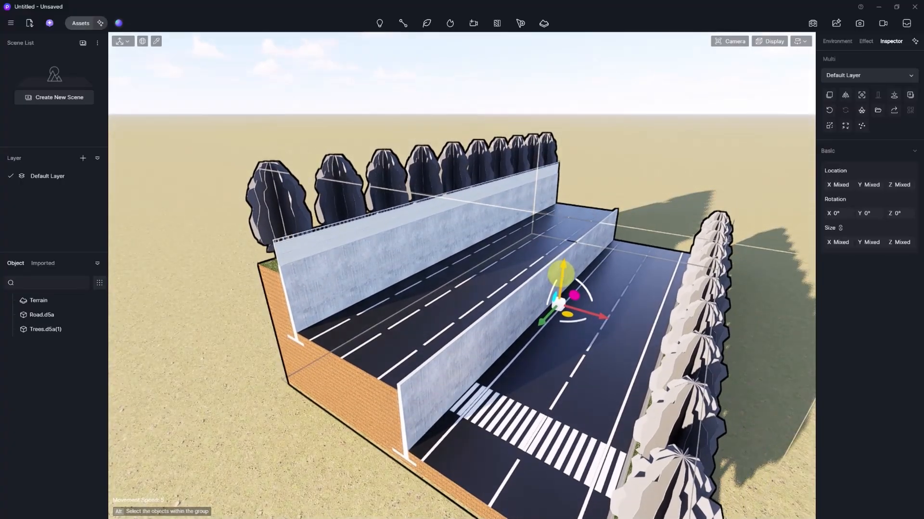
{"action": "left_click", "coordinate": [312, 77]}
- Place two Ilex pedunculosa 01 shrubs from the asset library beside the road
{"action": "left_click", "coordinate": [50, 23]}
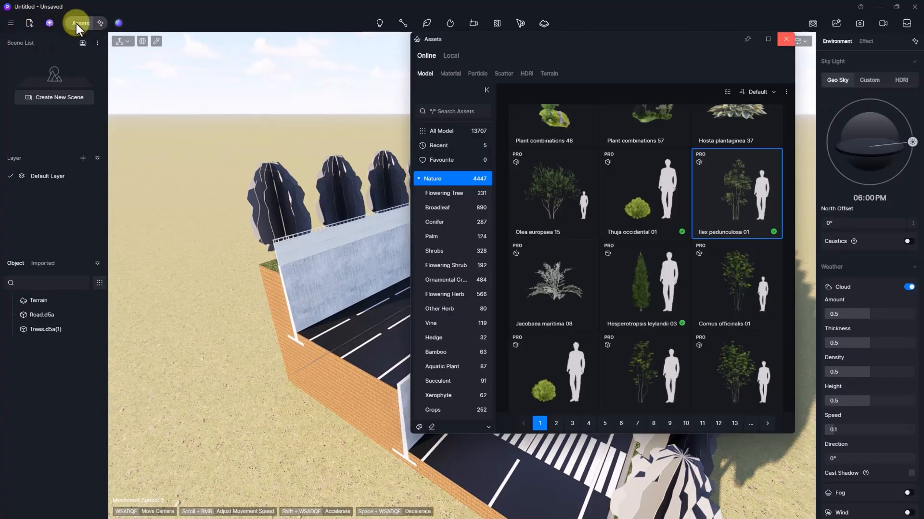
{"action": "left_click_drag", "start_coordinate": [726, 201], "coordinate": [388, 371]}
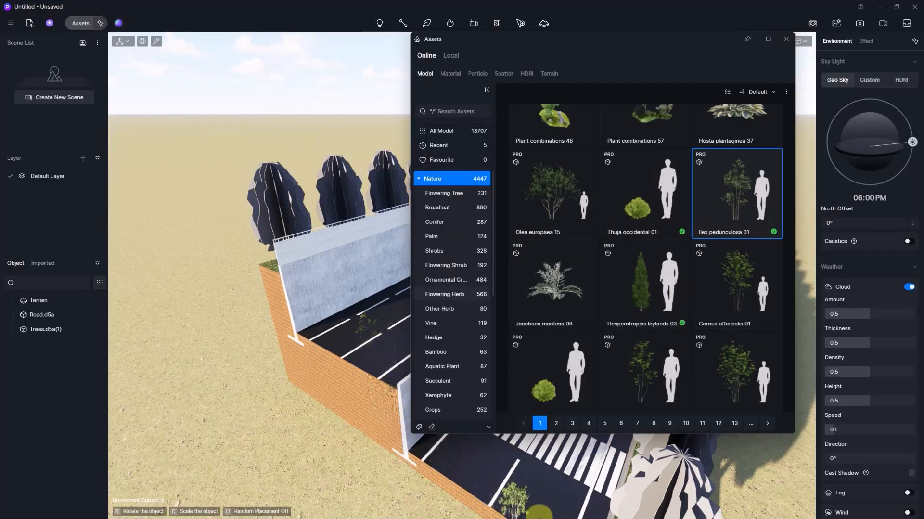
{"action": "middle_click_drag", "start_coordinate": [586, 502], "coordinate": [564, 503]}
{"action": "left_click", "coordinate": [632, 504]}
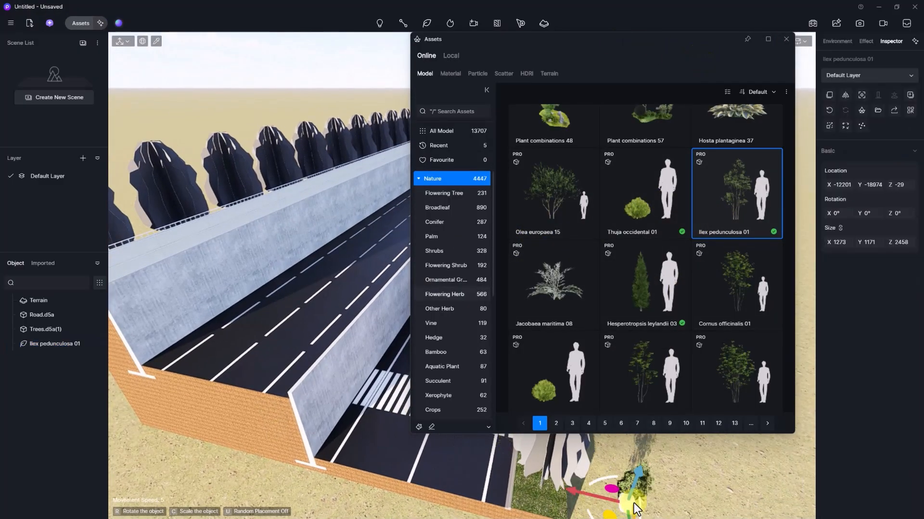
{"action": "left_click", "coordinate": [636, 502]}
{"action": "key", "text": "Escape"}
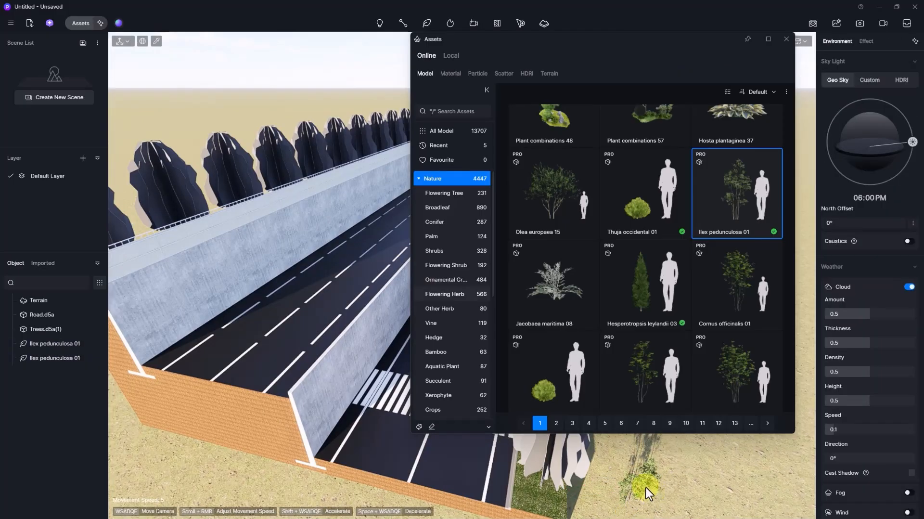
- Add the newly placed Ilex shrub to the Local asset library
{"action": "left_click", "coordinate": [646, 487]}
{"action": "left_click", "coordinate": [782, 42]}
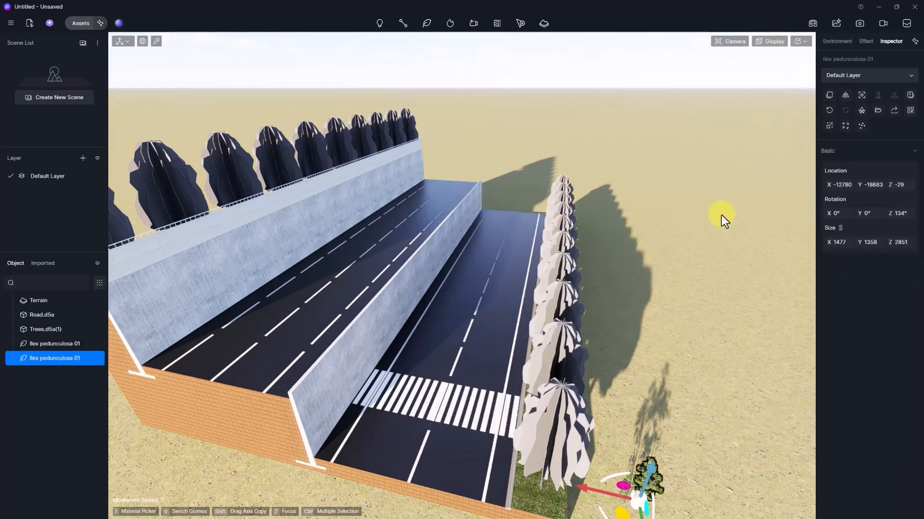
{"action": "key", "text": "z"}
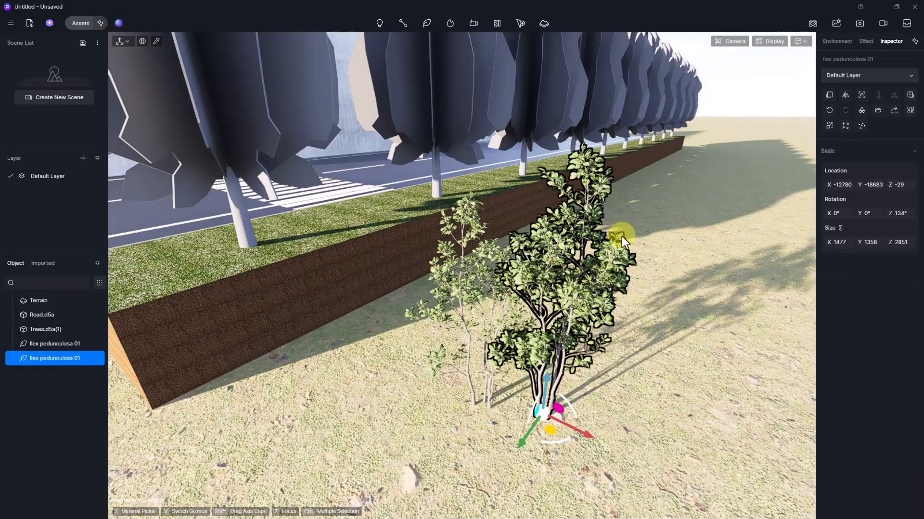
{"action": "left_click", "coordinate": [910, 96]}
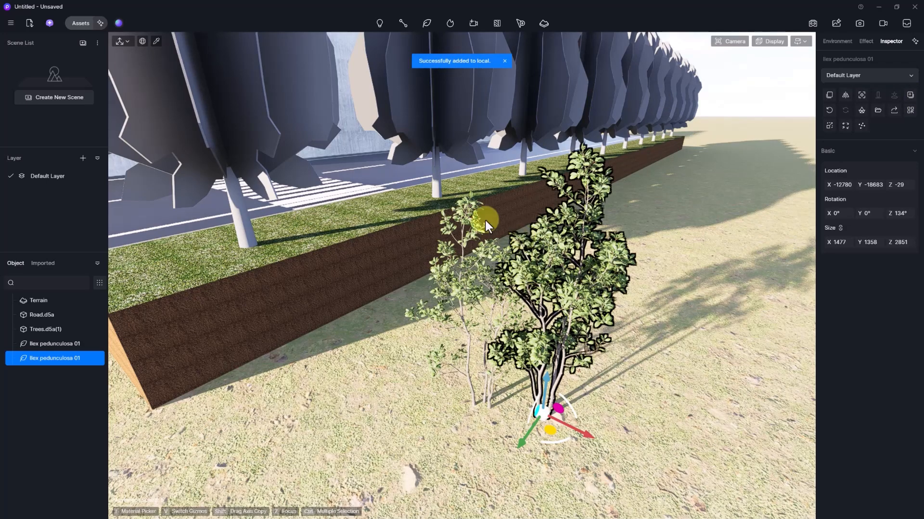
- Delete the Ilex pedunculosa 01 asset from the Local library's Uncategorized folder
{"action": "left_click", "coordinate": [83, 23]}
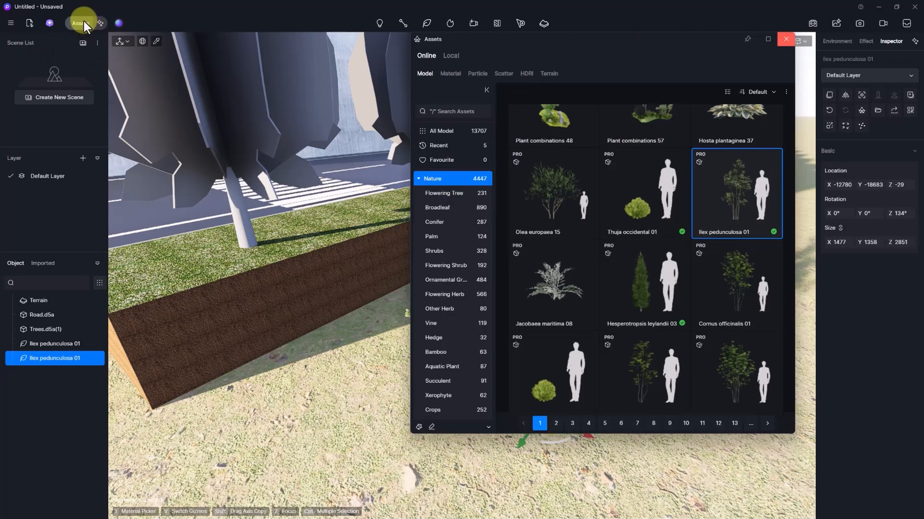
{"action": "left_click", "coordinate": [452, 56]}
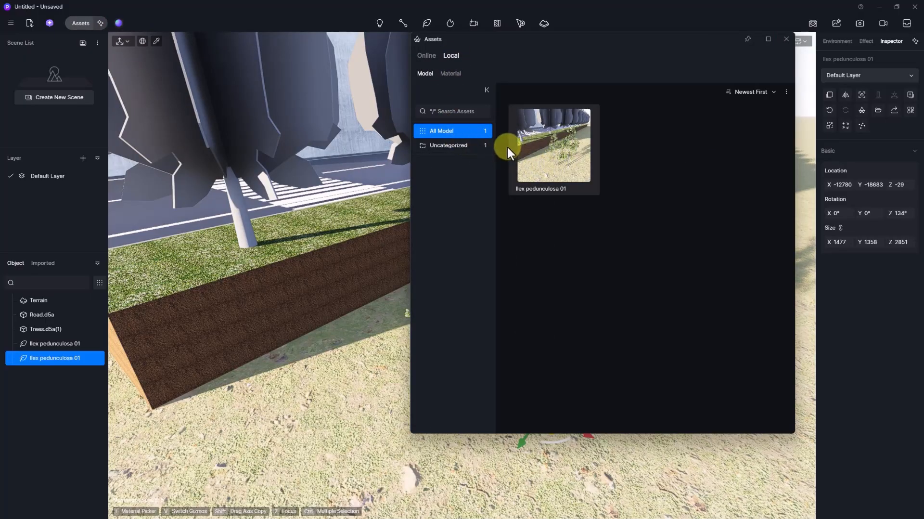
{"action": "left_click", "coordinate": [456, 145]}
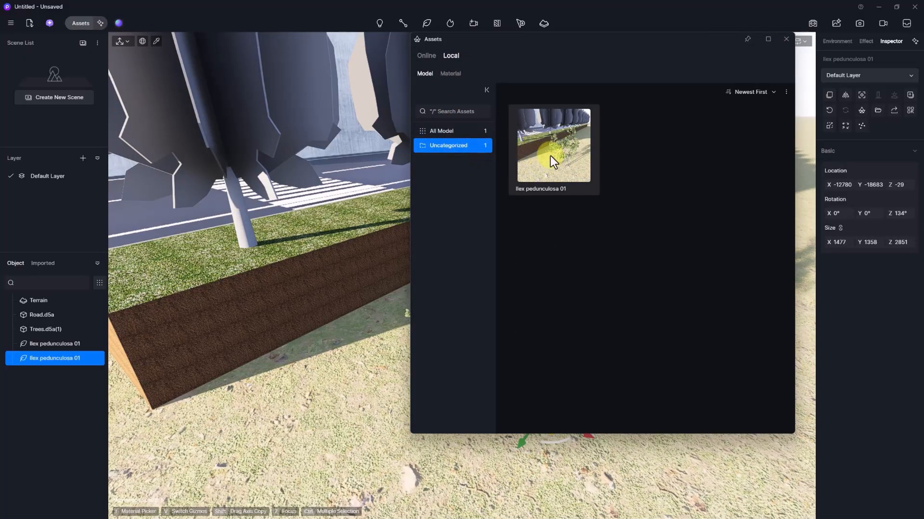
{"action": "right_click", "coordinate": [455, 147]}
{"action": "left_click", "coordinate": [469, 195]}
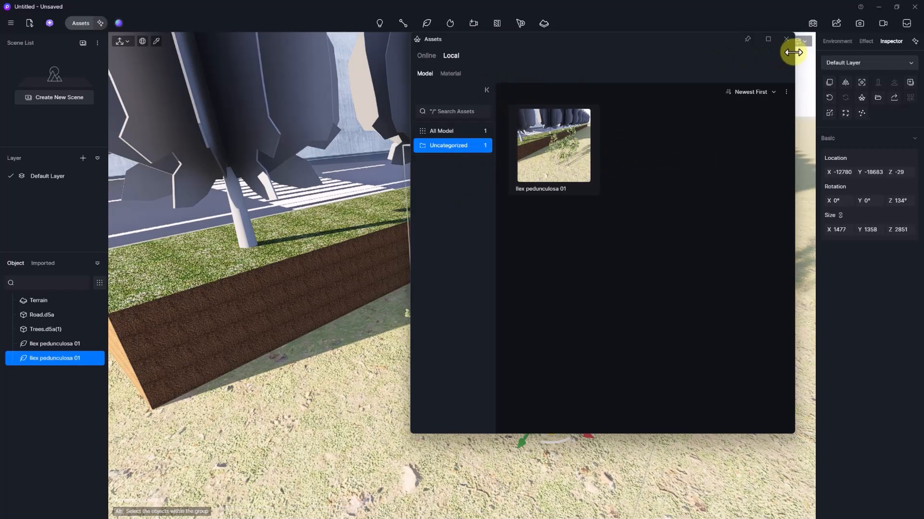
{"action": "left_click", "coordinate": [562, 163]}
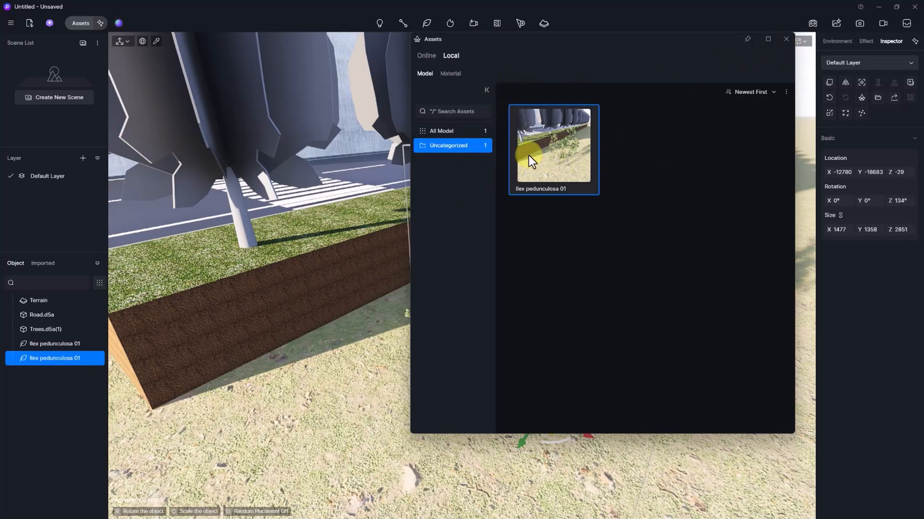
{"action": "right_click", "coordinate": [534, 149]}
{"action": "left_click", "coordinate": [549, 200]}
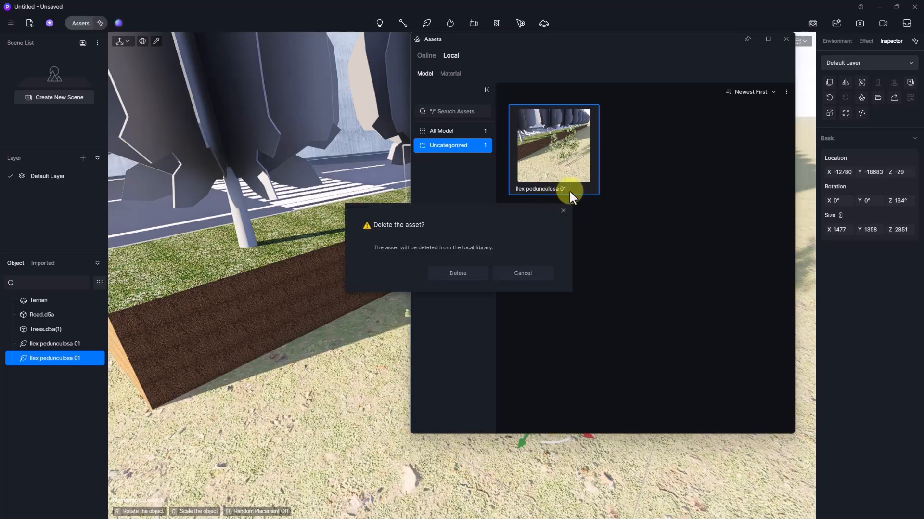
{"action": "left_click", "coordinate": [563, 210]}
- Group the two Ilex pedunculosa 01 shrubs into Group 1 with Ctrl+G
{"action": "right_click", "coordinate": [530, 273]}
{"action": "right_click", "coordinate": [531, 273]}
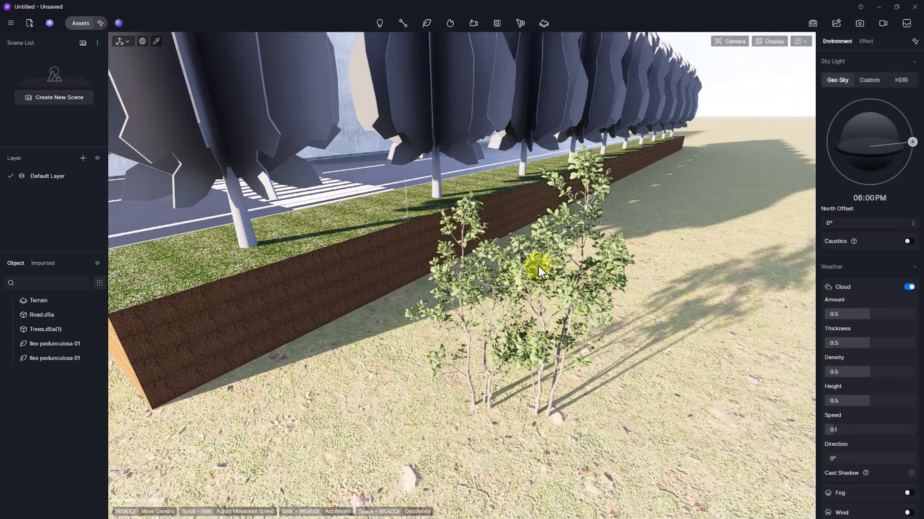
{"action": "left_click", "coordinate": [574, 293]}
{"action": "left_click", "coordinate": [462, 294], "text": "ctrl"}
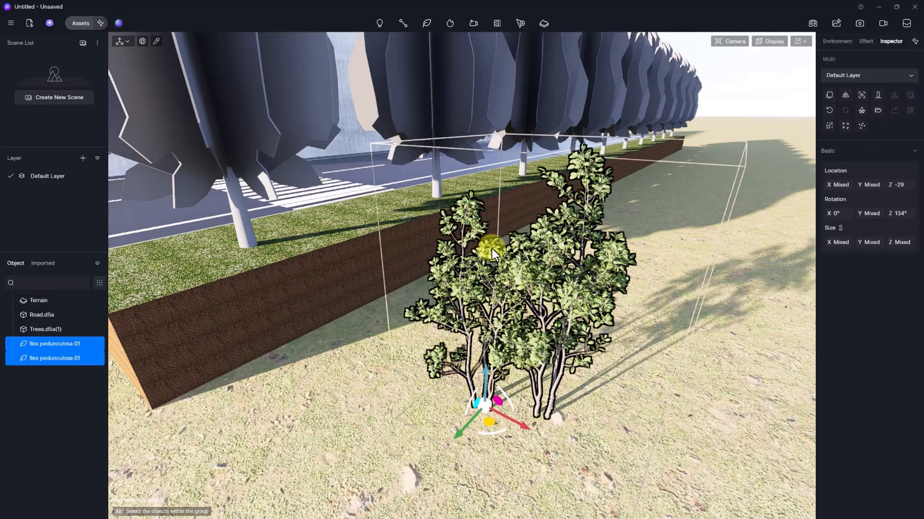
{"action": "key", "text": "ctrl+g"}
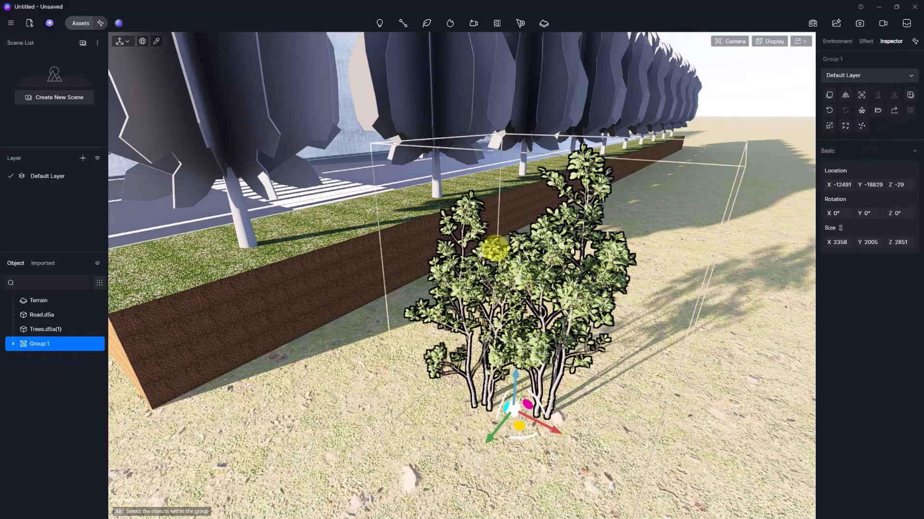
- Add Group 1, the two-shrub Ilex cluster, to the Local asset library
{"action": "right_click", "coordinate": [41, 345]}
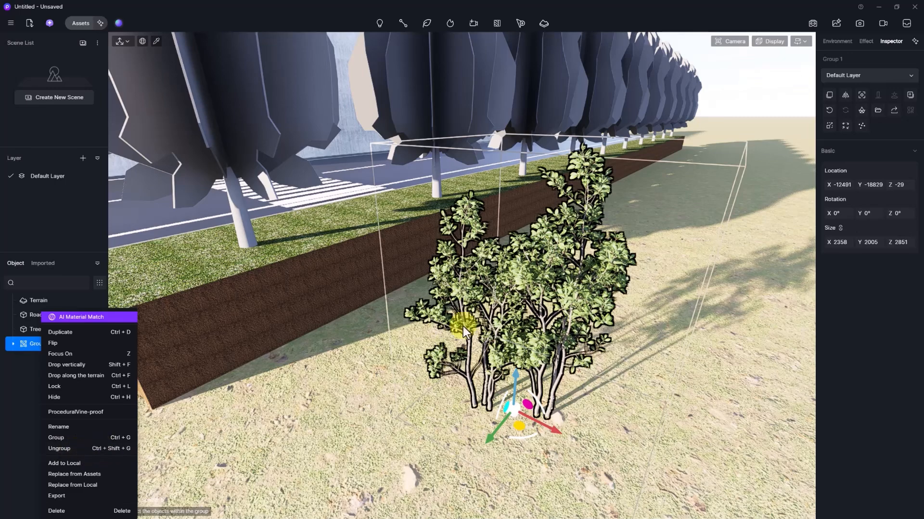
{"action": "left_click", "coordinate": [886, 132]}
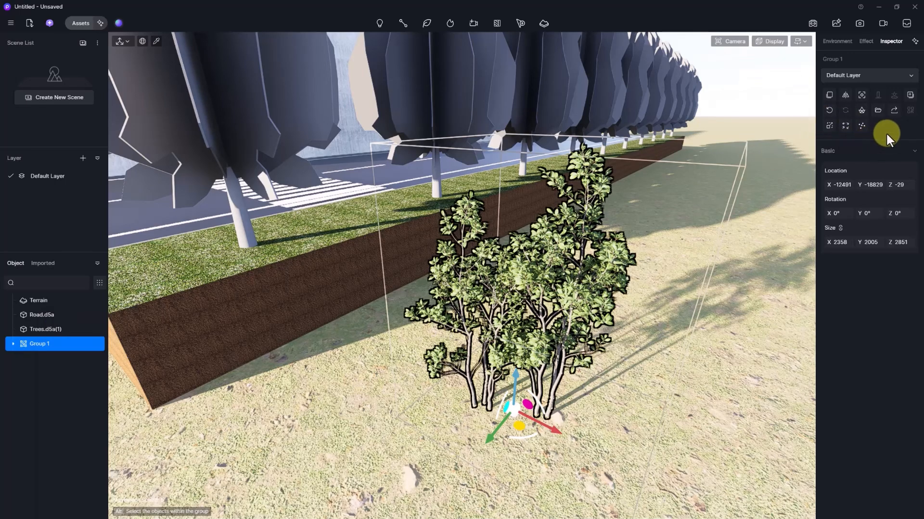
{"action": "left_click", "coordinate": [909, 96]}
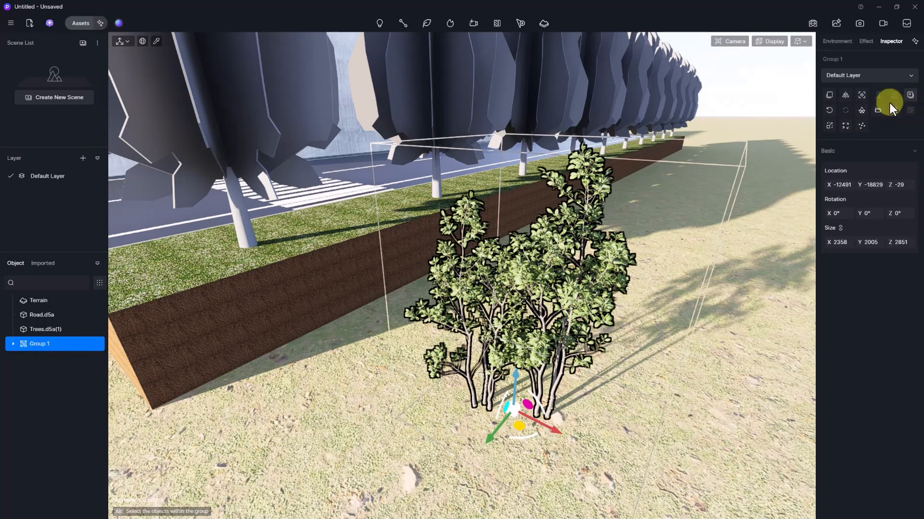
{"action": "right_click_drag", "start_coordinate": [416, 223], "coordinate": [455, 221]}
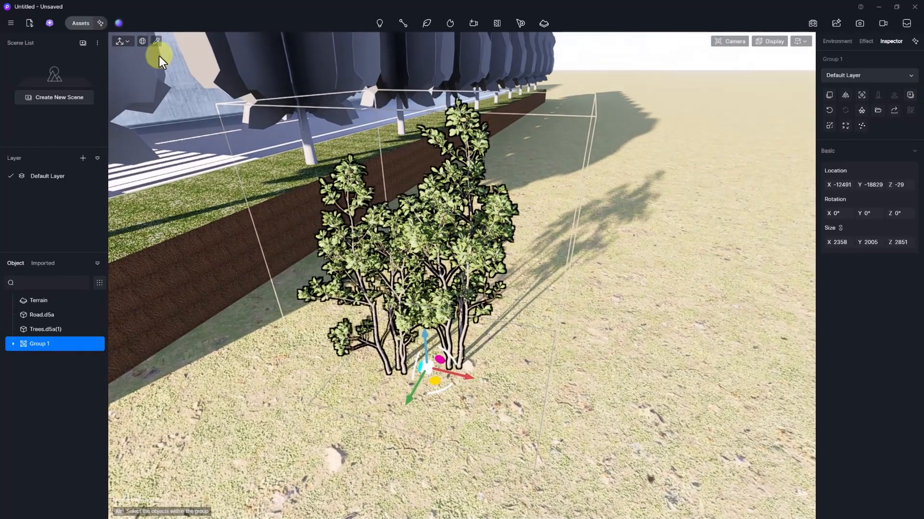
{"action": "left_click", "coordinate": [81, 24]}
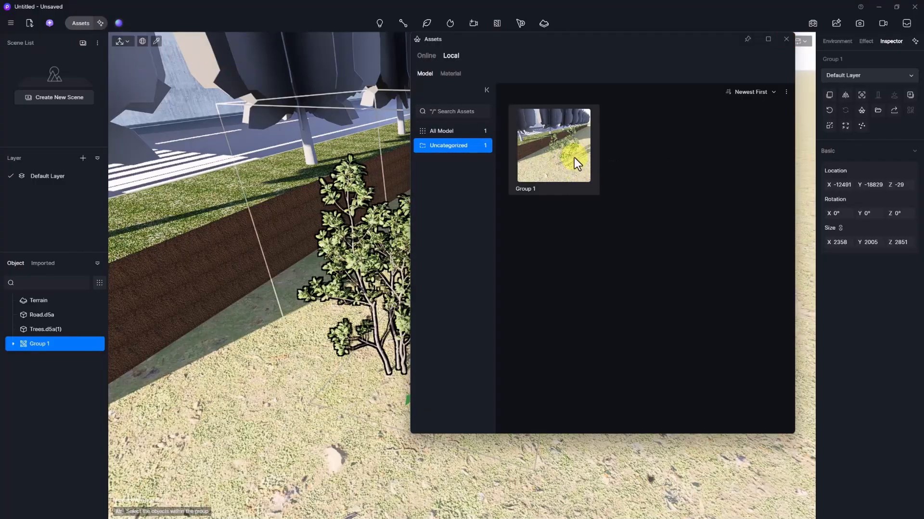
- Place two more Group 1 shrub clusters from the Local library on the ground near the first
{"action": "left_click", "coordinate": [574, 158]}
{"action": "left_click_drag", "start_coordinate": [597, 37], "coordinate": [237, 38]}
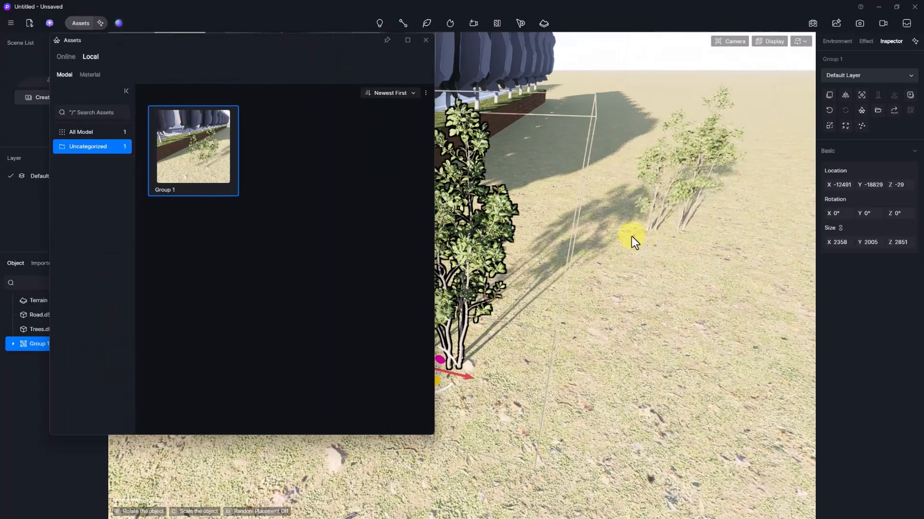
{"action": "left_click", "coordinate": [583, 269]}
{"action": "left_click", "coordinate": [668, 259]}
{"action": "left_click", "coordinate": [214, 155]}
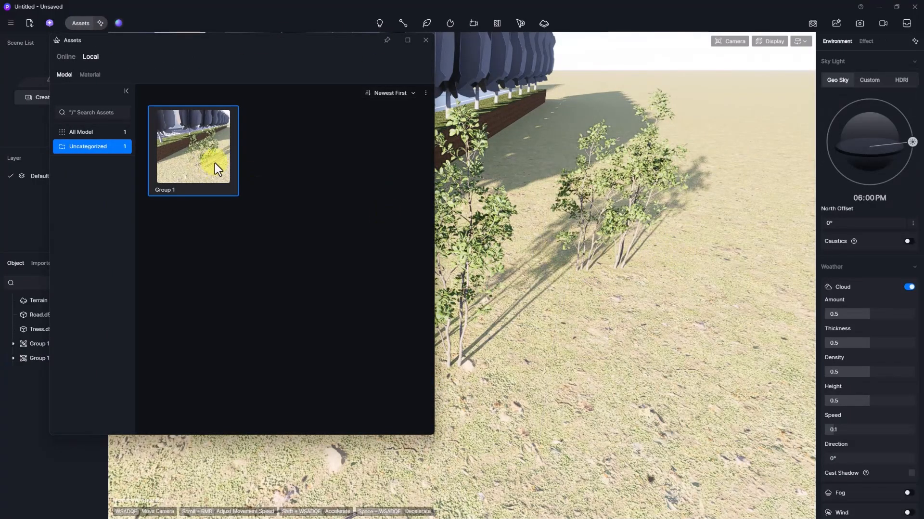
{"action": "left_click", "coordinate": [664, 278]}
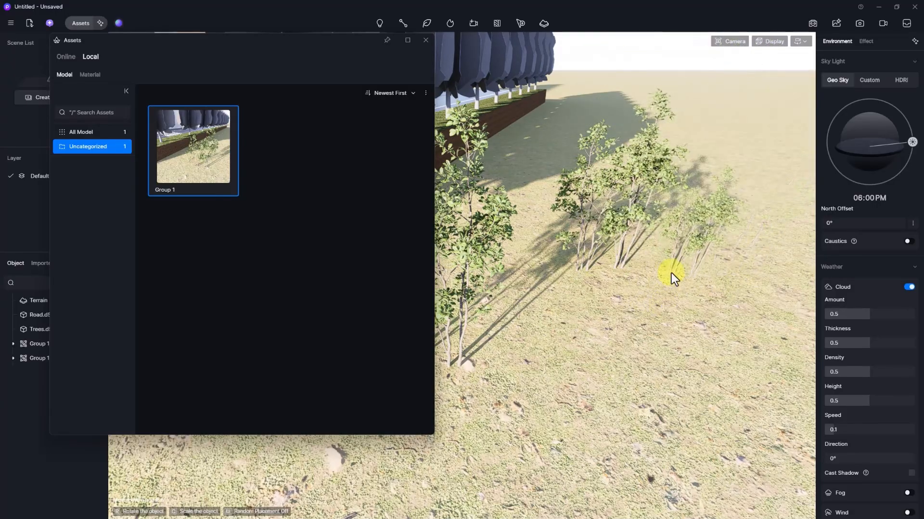
{"action": "left_click", "coordinate": [668, 276]}
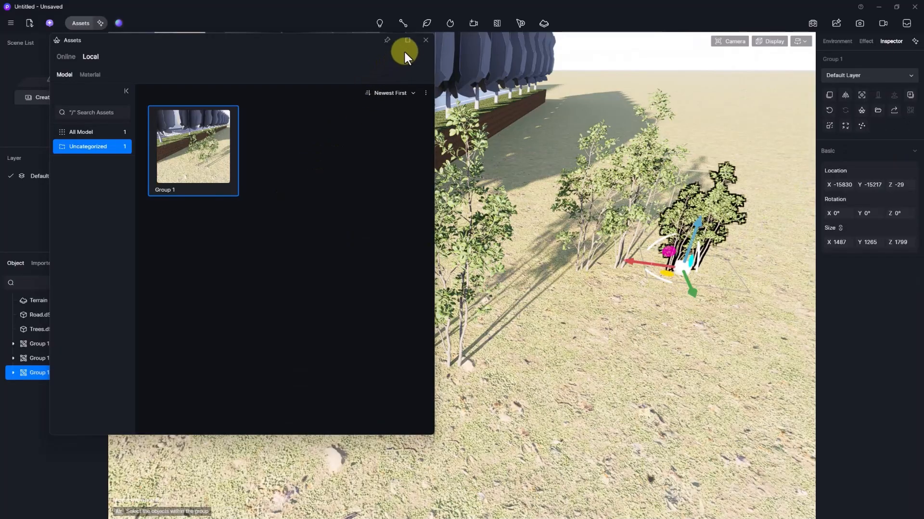
{"action": "left_click", "coordinate": [425, 40]}
{"action": "left_click", "coordinate": [599, 181]}
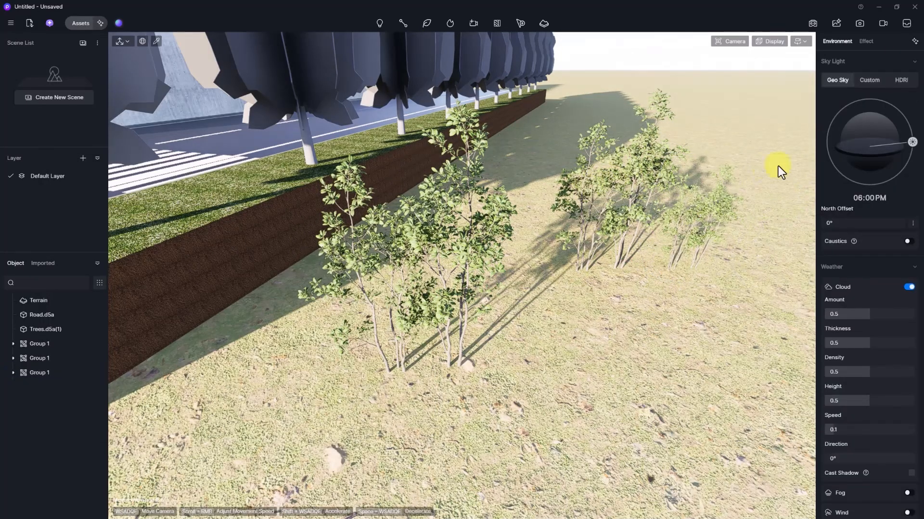
- Rotate the first Group 1 shrub cluster with the gizmo, then stand it upright again
{"action": "left_click", "coordinate": [456, 181]}
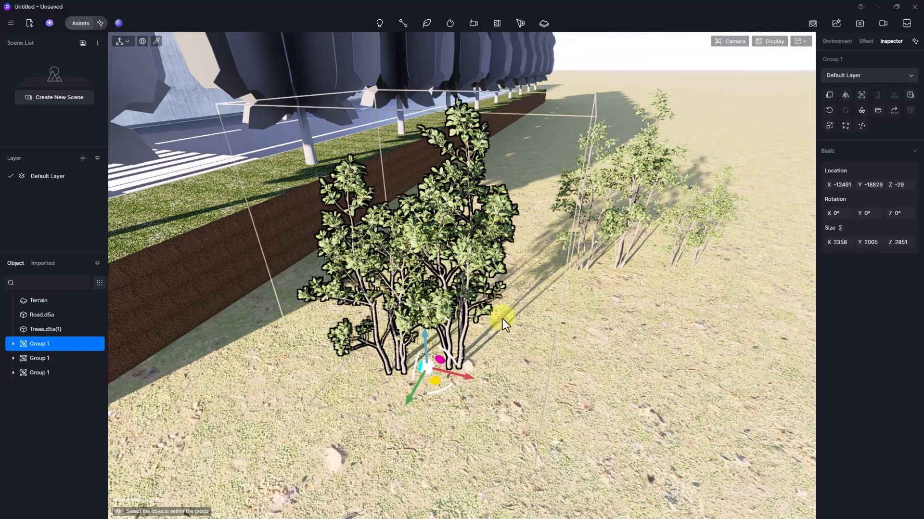
{"action": "left_click_drag", "start_coordinate": [439, 390], "coordinate": [475, 364]}
{"action": "right_click_drag", "start_coordinate": [557, 352], "coordinate": [581, 381]}
{"action": "left_click", "coordinate": [828, 110]}
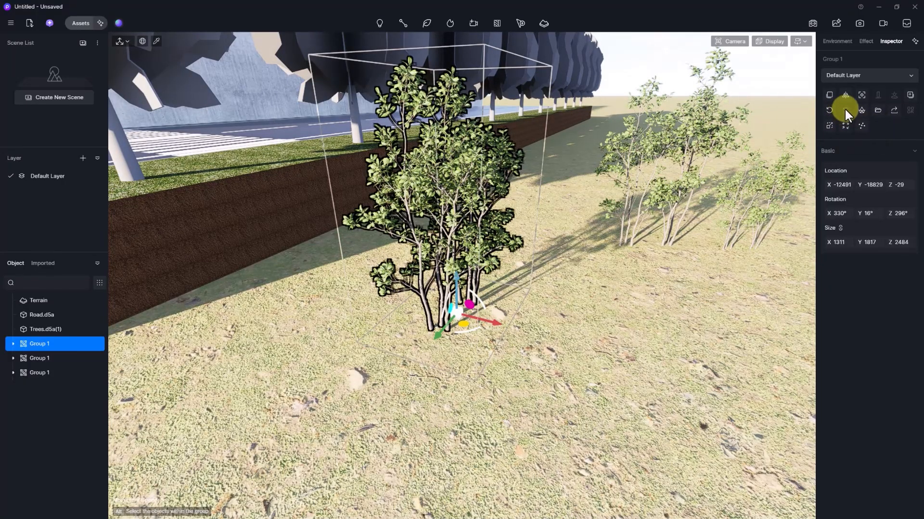
- Select the row of trees along the road, then the road model
{"action": "right_click_drag", "start_coordinate": [506, 161], "coordinate": [483, 99]}
{"action": "left_click", "coordinate": [448, 68]}
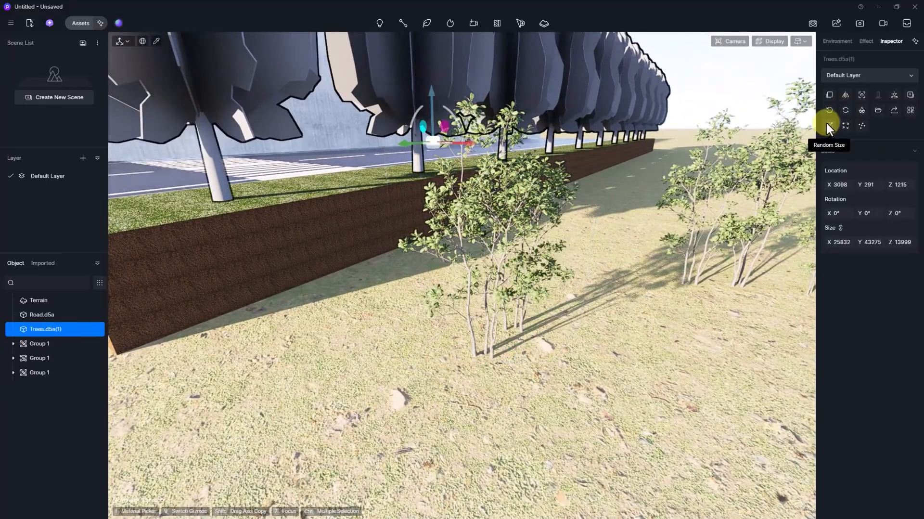
{"action": "scroll", "coordinate": [575, 307], "scroll_direction": "down", "scroll_amount": 8}
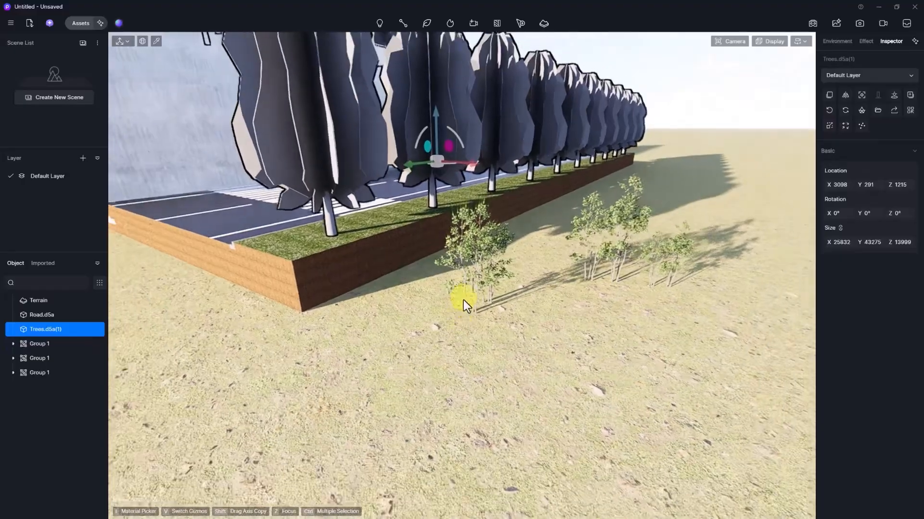
{"action": "right_click_drag", "start_coordinate": [464, 299], "coordinate": [496, 308]}
{"action": "left_click", "coordinate": [352, 65]}
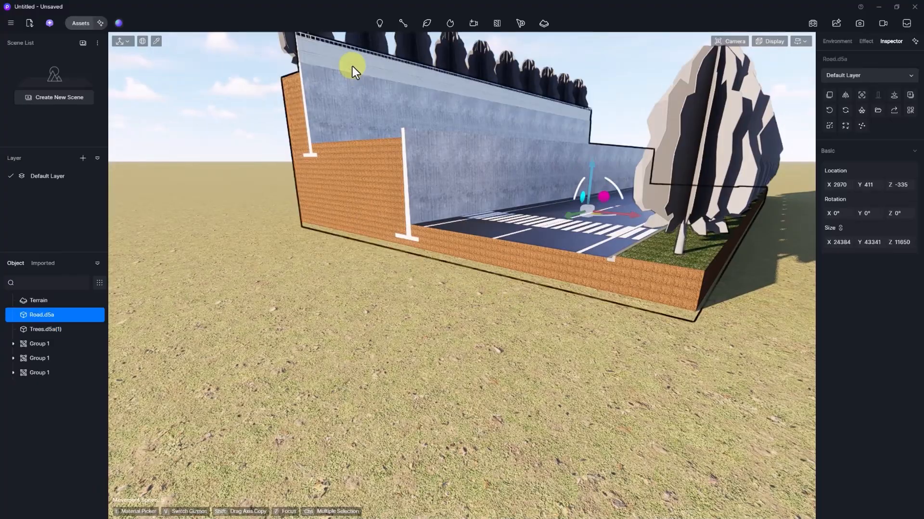
{"action": "key", "text": "Escape"}
{"action": "right_click_drag", "start_coordinate": [504, 189], "coordinate": [505, 215]}
{"action": "key", "text": "w"}
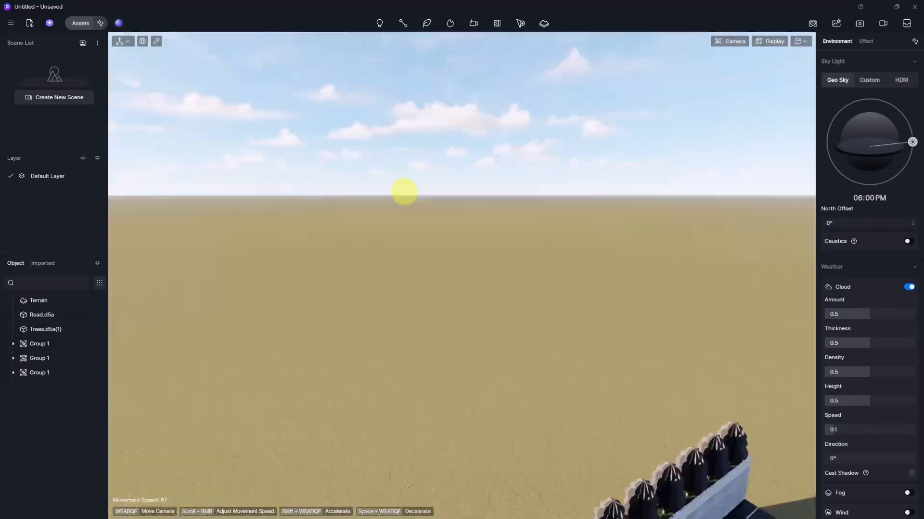
{"action": "key", "text": "e"}
{"action": "key", "text": "e"}
{"action": "key", "text": "s"}
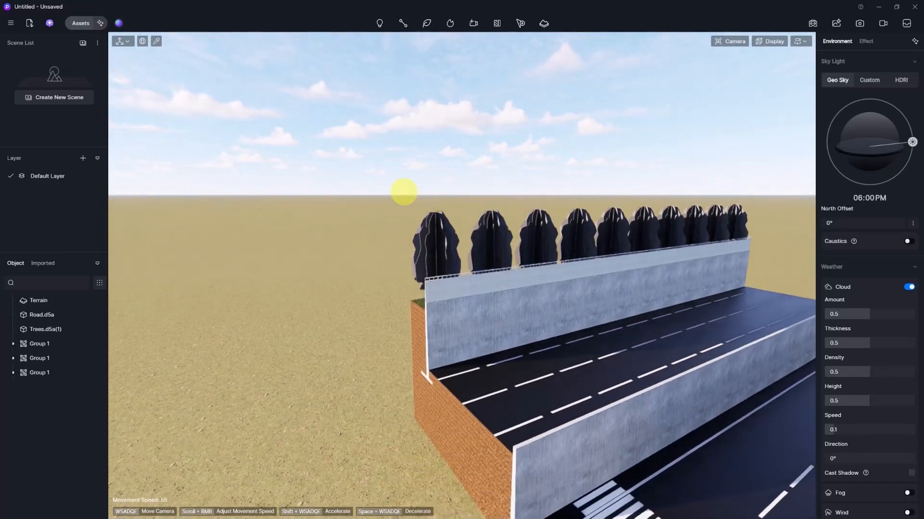
{"action": "key", "text": "w"}
{"action": "key", "text": "q"}
{"action": "key", "text": "w"}
{"action": "scroll", "coordinate": [404, 192], "scroll_direction": "down", "scroll_amount": 3}
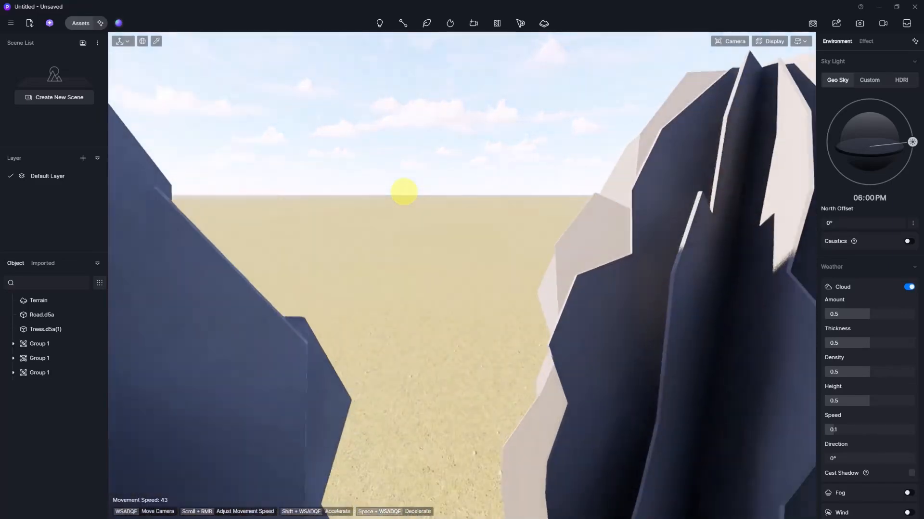
{"action": "key", "text": "s"}
{"action": "key", "text": "e"}
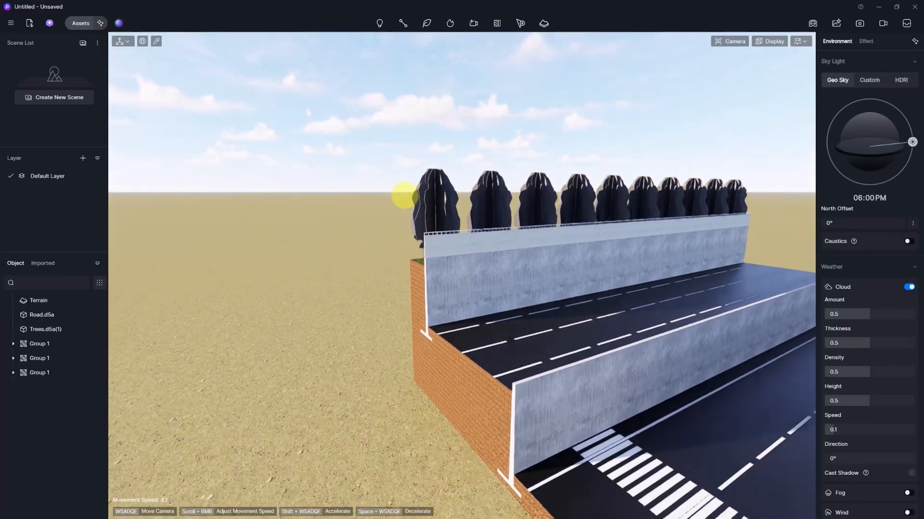
{"action": "key", "text": "w"}
{"action": "right_click_drag", "start_coordinate": [607, 221], "coordinate": [516, 223]}
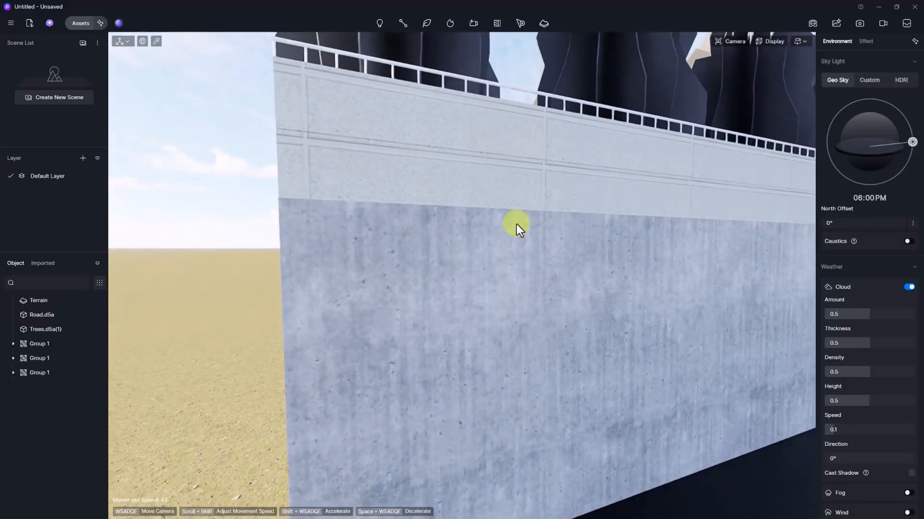
{"action": "left_click", "coordinate": [412, 174]}
{"action": "key", "text": "Escape"}
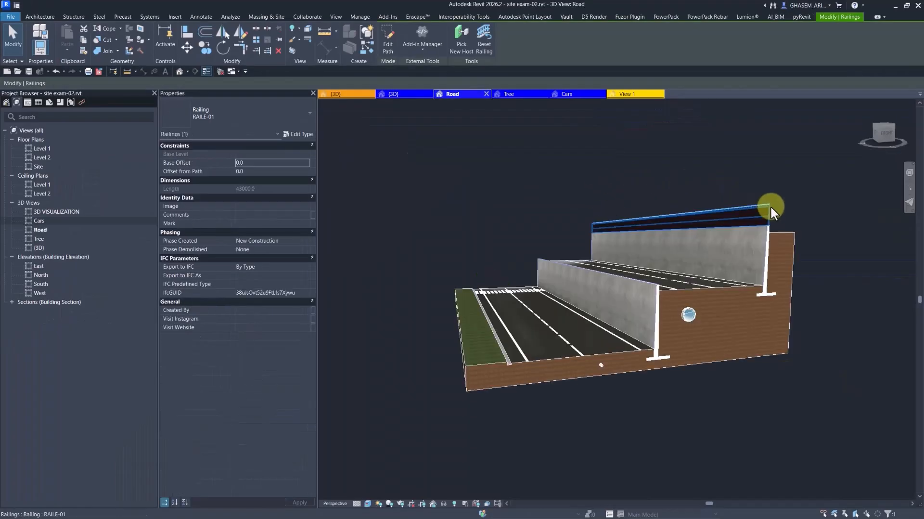
- Change the wall-top railing to IR_RAILING TYPE 1 and save the Revit project
{"action": "scroll", "coordinate": [765, 208], "scroll_direction": "up", "scroll_amount": 3}
{"action": "left_click", "coordinate": [255, 115]}
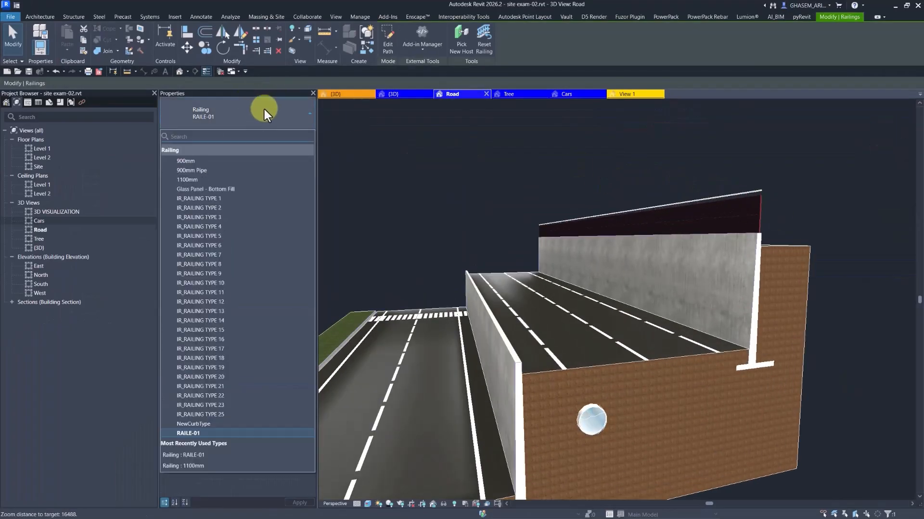
{"action": "left_click", "coordinate": [227, 198]}
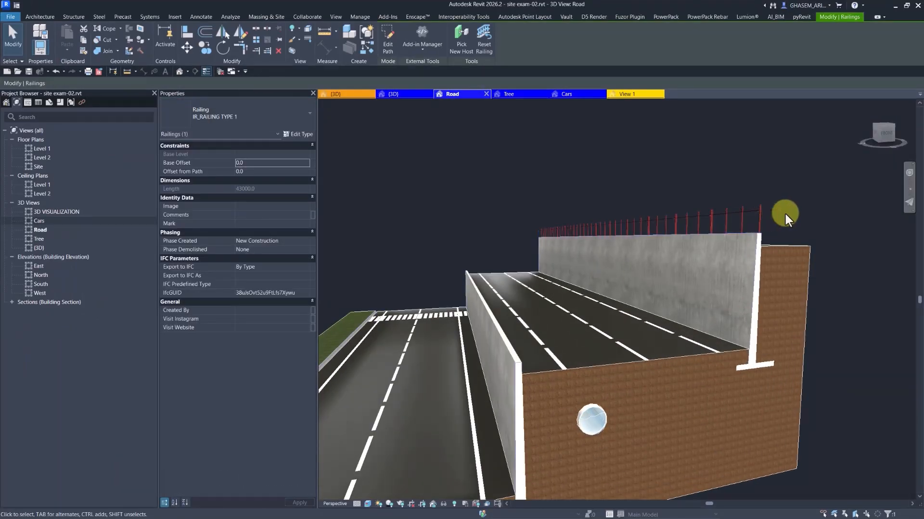
{"action": "key", "text": "Escape"}
{"action": "scroll", "coordinate": [758, 221], "scroll_direction": "up", "scroll_amount": 3}
{"action": "scroll", "coordinate": [758, 224], "scroll_direction": "down", "scroll_amount": 3}
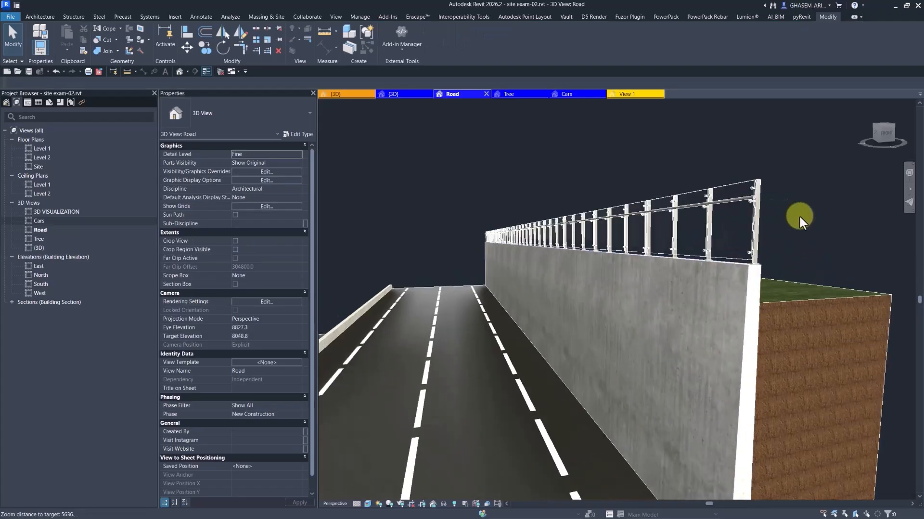
{"action": "left_click", "coordinate": [29, 71]}
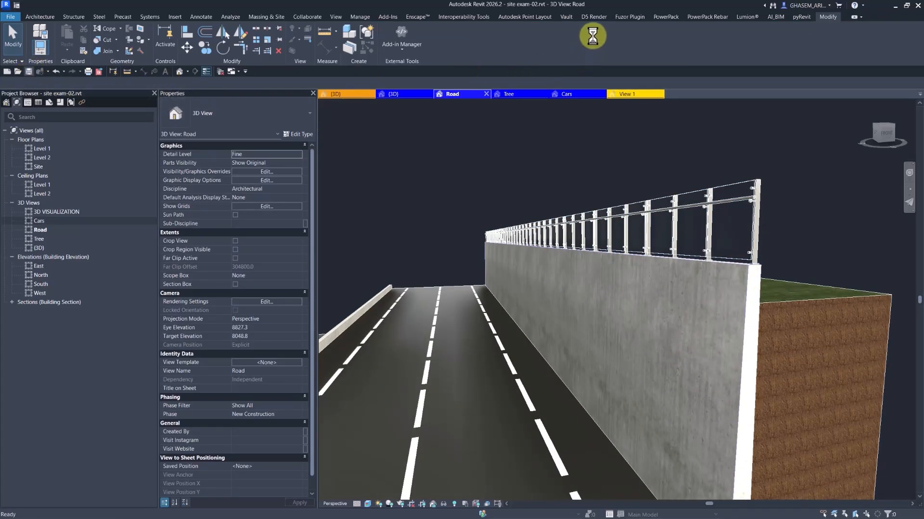
- Re-export the Road view to D5, overwriting Road.d5a, and minimize Revit
{"action": "left_click", "coordinate": [594, 17]}
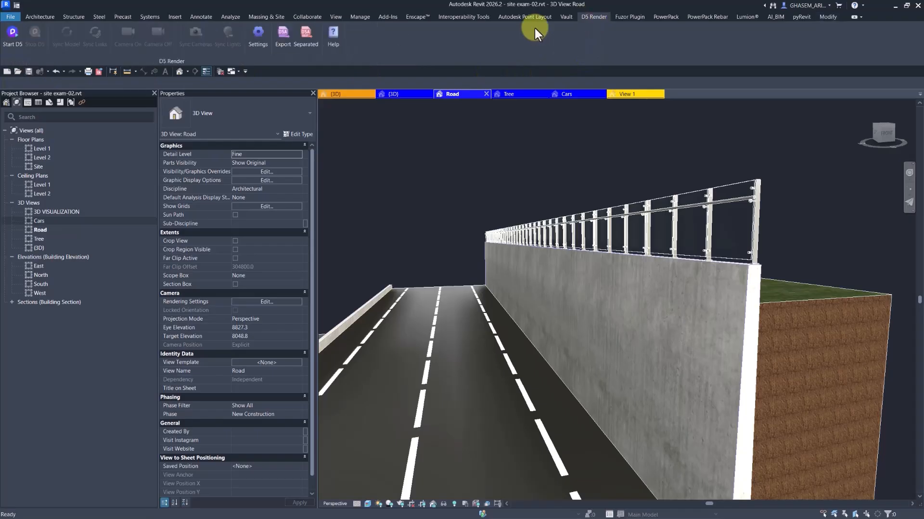
{"action": "left_click", "coordinate": [283, 42]}
{"action": "left_click", "coordinate": [467, 310]}
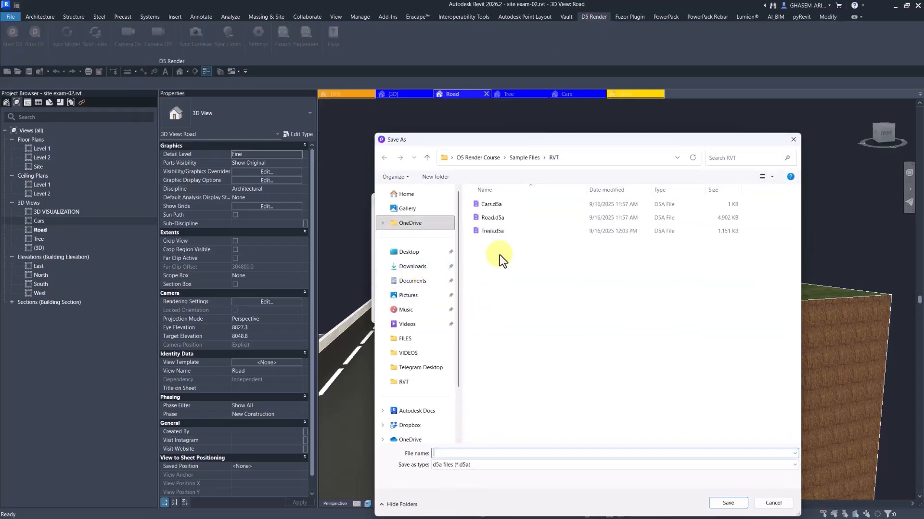
{"action": "left_click", "coordinate": [489, 217]}
{"action": "left_click", "coordinate": [728, 502]}
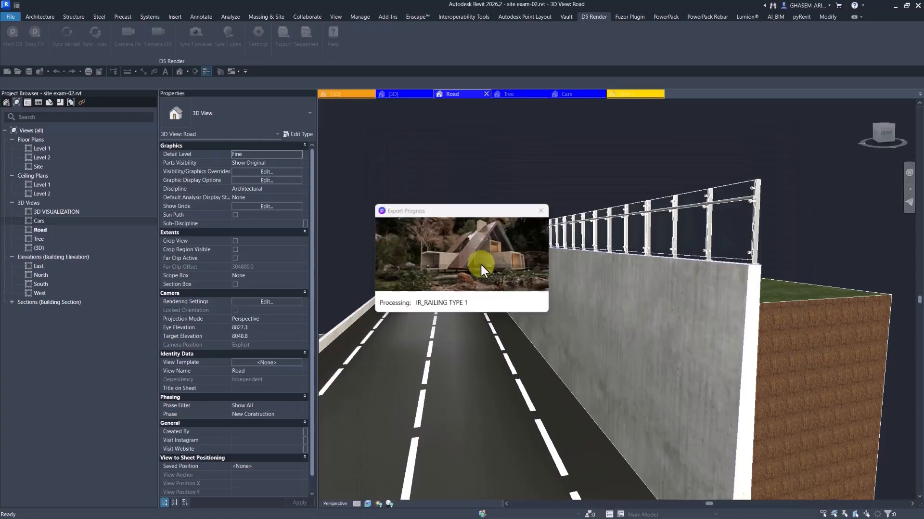
{"action": "left_click", "coordinate": [896, 6]}
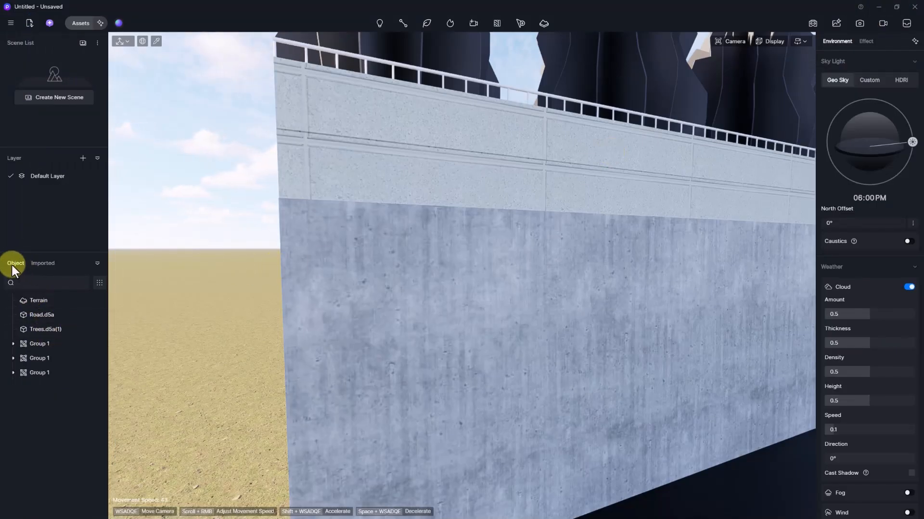
- Reload Road.d5a and confirm so the wall shows the IR_RAILING TYPE 1 glass railing
{"action": "left_click", "coordinate": [41, 316]}
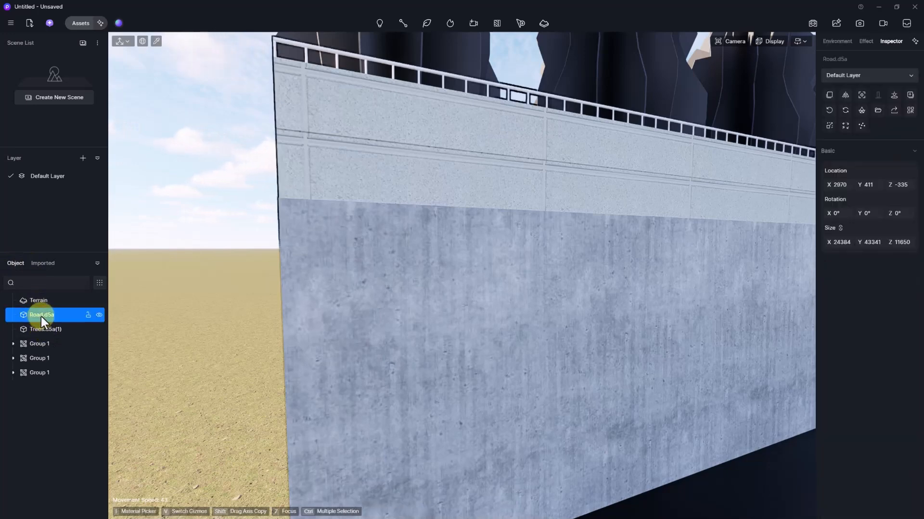
{"action": "right_click", "coordinate": [42, 316]}
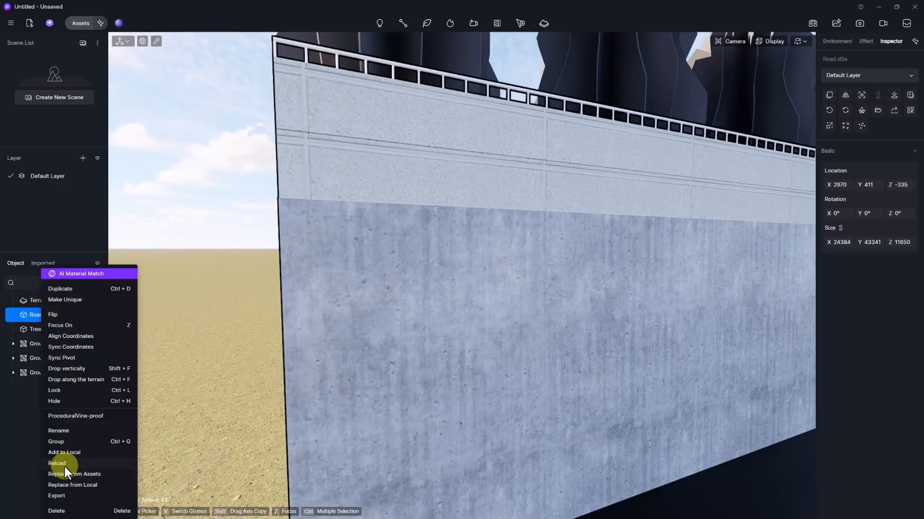
{"action": "left_click", "coordinate": [32, 451]}
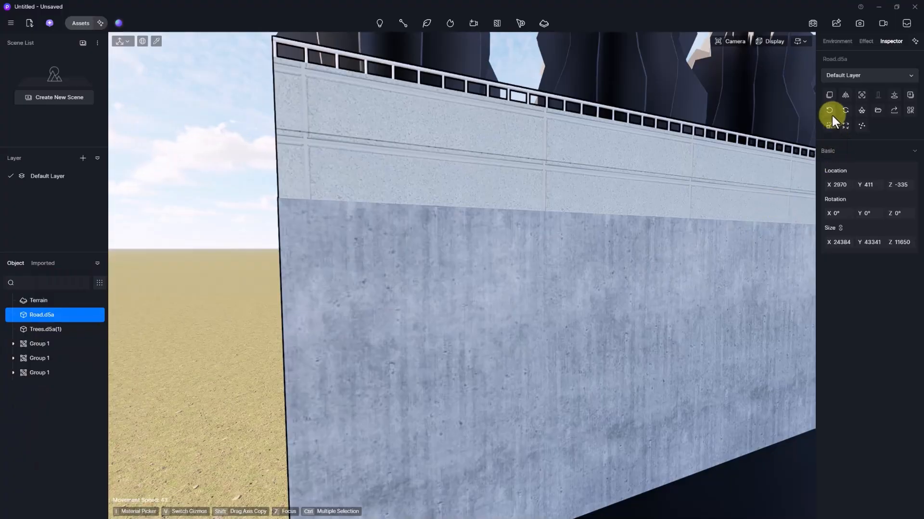
{"action": "left_click", "coordinate": [845, 109]}
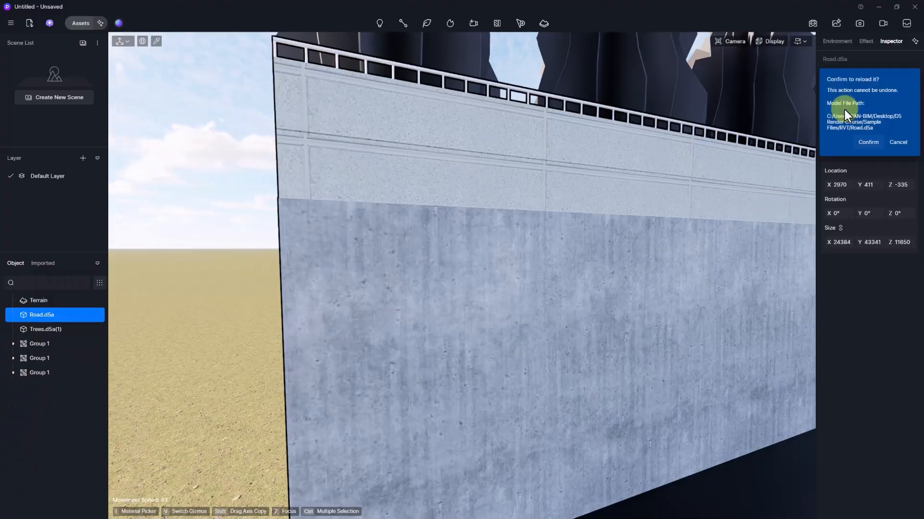
{"action": "left_click", "coordinate": [868, 143]}
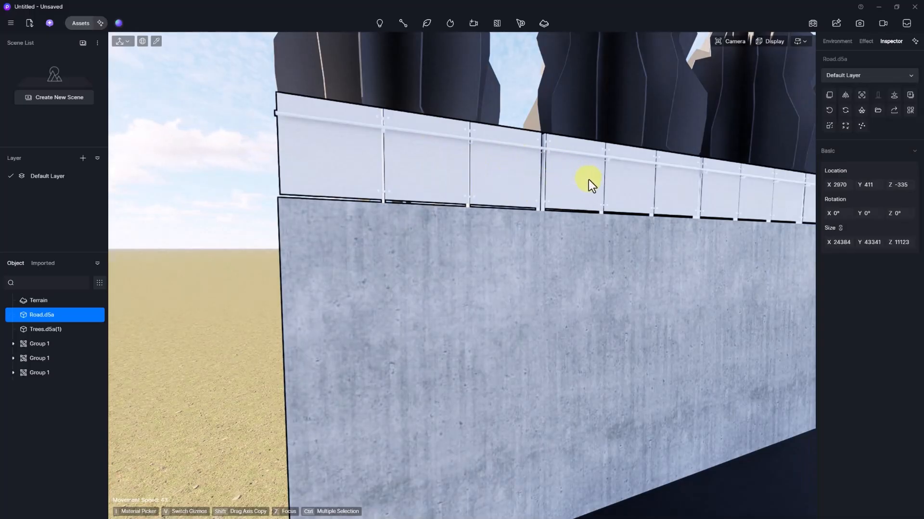
{"action": "scroll", "coordinate": [589, 179], "scroll_direction": "down", "scroll_amount": 5}
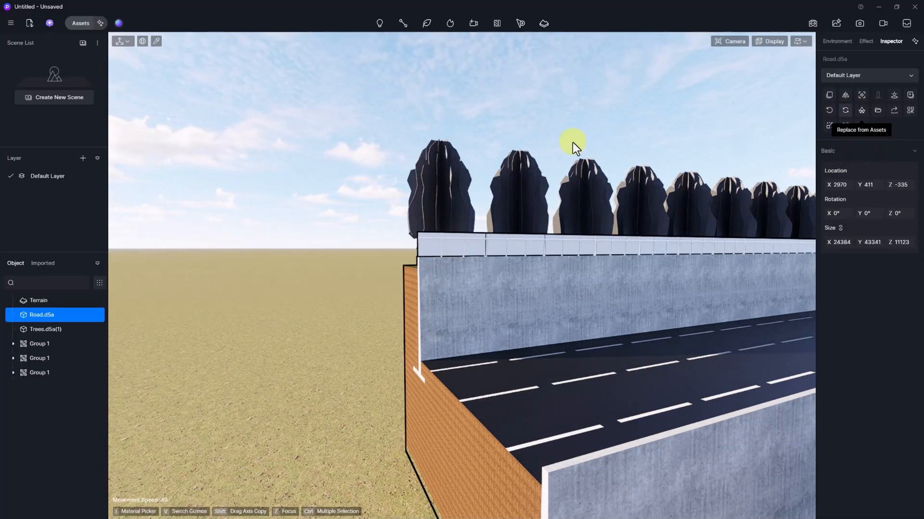
- Orbit to view the whole road and select Trees.d5a(1) in the Object list
{"action": "right_click_drag", "start_coordinate": [572, 143], "coordinate": [449, 209]}
{"action": "scroll", "coordinate": [449, 209], "scroll_direction": "down", "scroll_amount": 3}
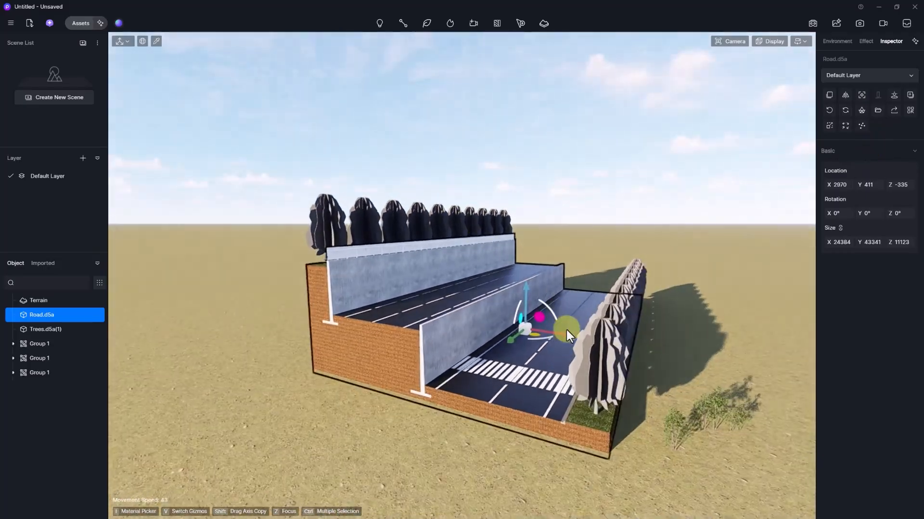
{"action": "left_click", "coordinate": [43, 330]}
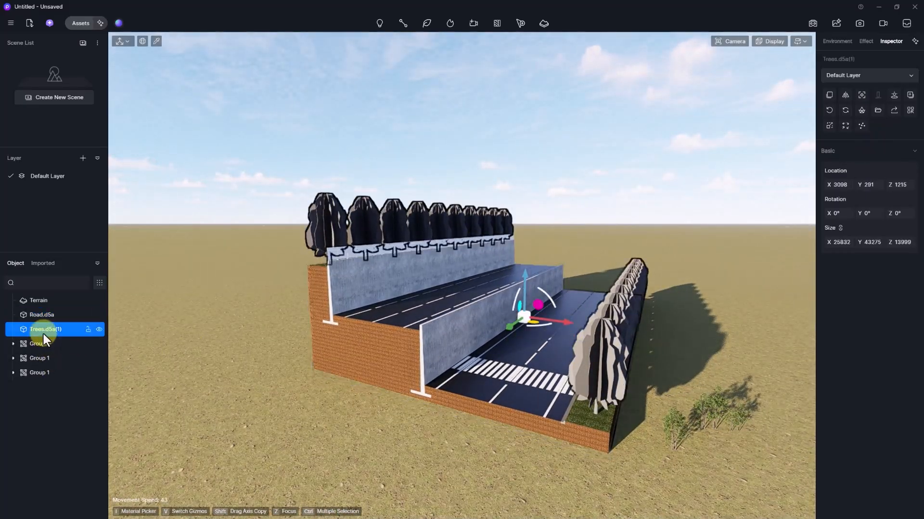
{"action": "mouse_move", "coordinate": [599, 377]}
{"action": "right_mouse_down"}
{"action": "mouse_move", "coordinate": [599, 395]}
{"action": "mouse_move", "coordinate": [618, 383]}
{"action": "mouse_move", "coordinate": [579, 380]}
{"action": "mouse_move", "coordinate": [540, 443]}
{"action": "mouse_move", "coordinate": [597, 393]}
{"action": "right_mouse_up"}
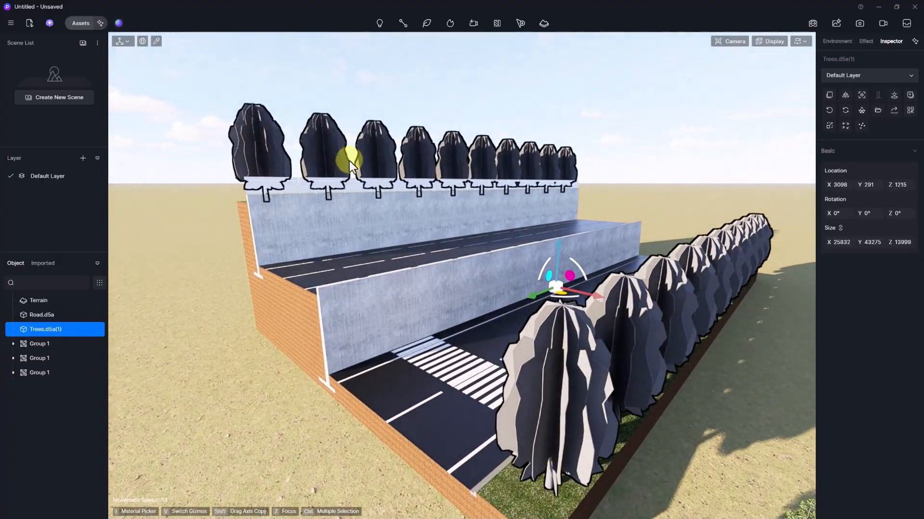
- Replace Trees.d5a(1) with Fraxinus griffithii 02 from the online Nature assets
{"action": "left_click", "coordinate": [861, 110]}
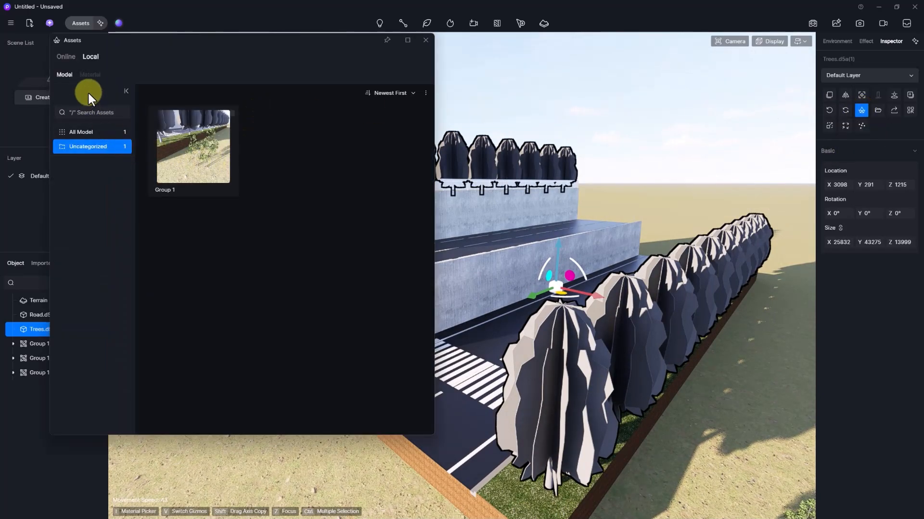
{"action": "left_click", "coordinate": [70, 58]}
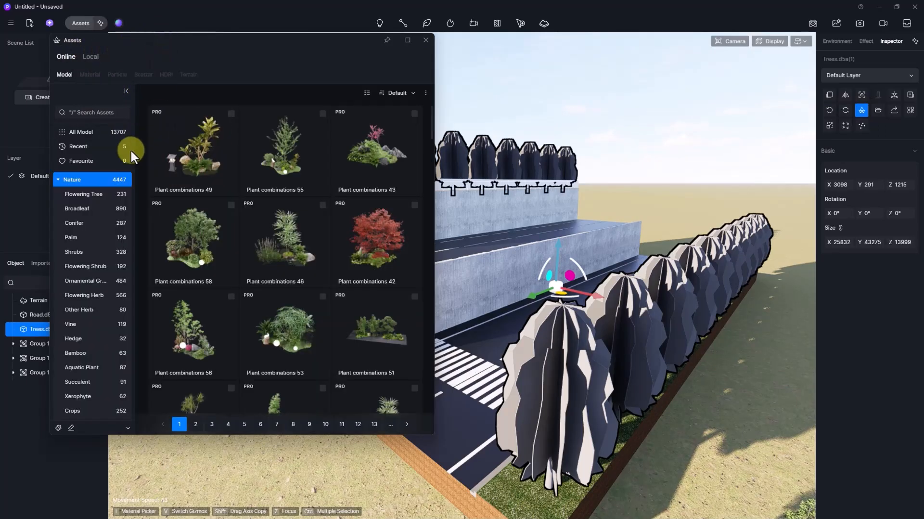
{"action": "scroll", "coordinate": [302, 249], "scroll_direction": "down", "scroll_amount": 1}
{"action": "scroll", "coordinate": [301, 250], "scroll_direction": "down", "scroll_amount": 5}
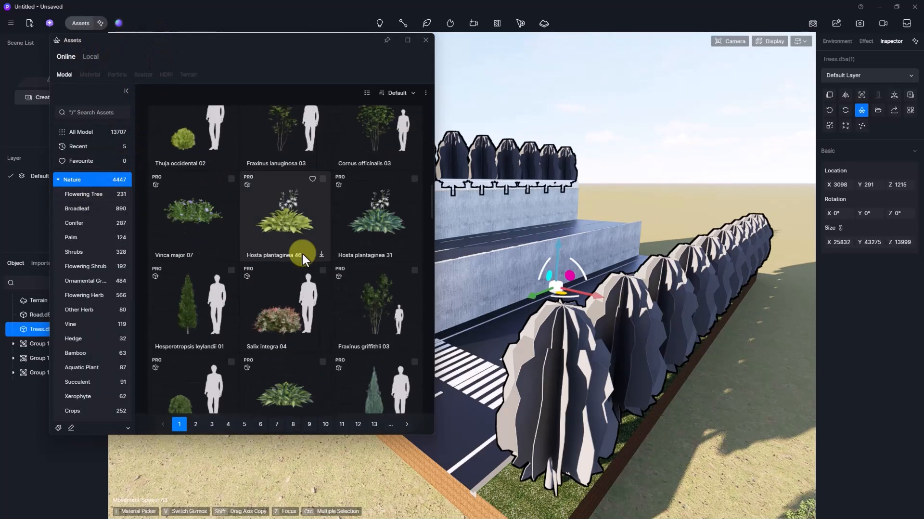
{"action": "scroll", "coordinate": [300, 252], "scroll_direction": "down", "scroll_amount": 5}
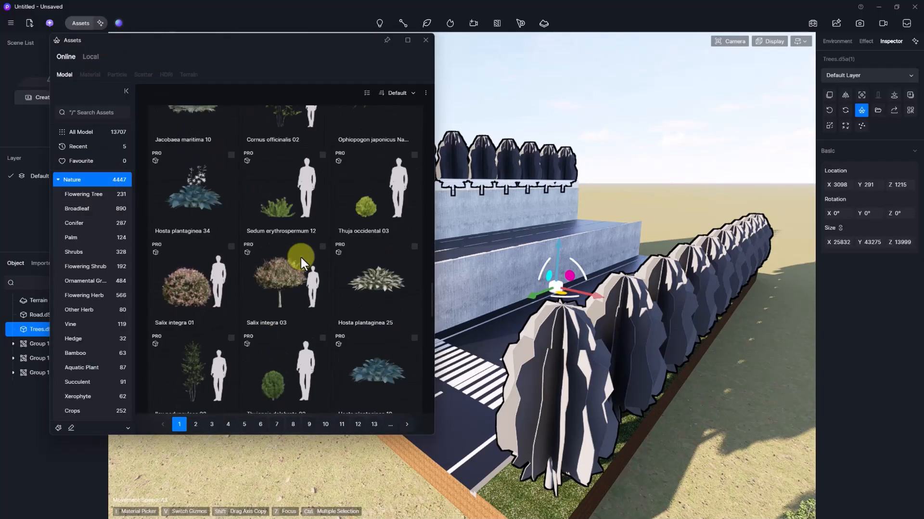
{"action": "scroll", "coordinate": [302, 264], "scroll_direction": "down", "scroll_amount": 1}
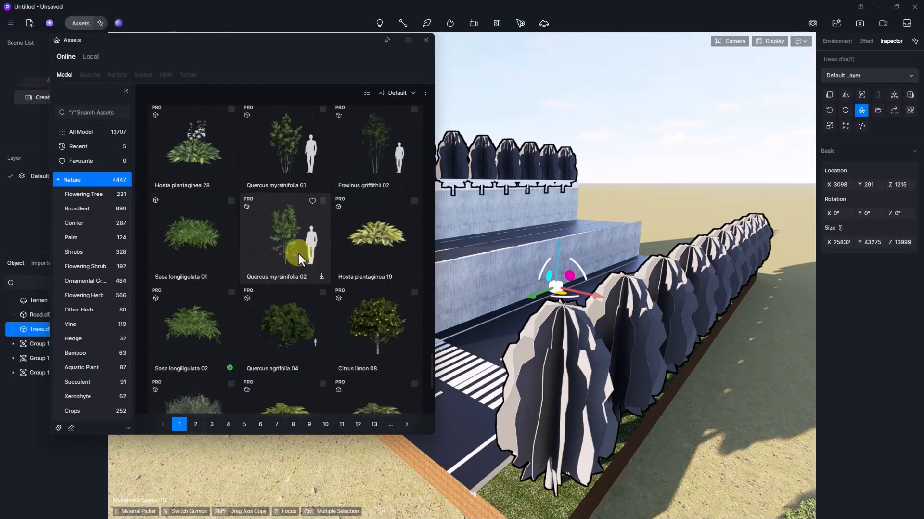
{"action": "left_click", "coordinate": [407, 183]}
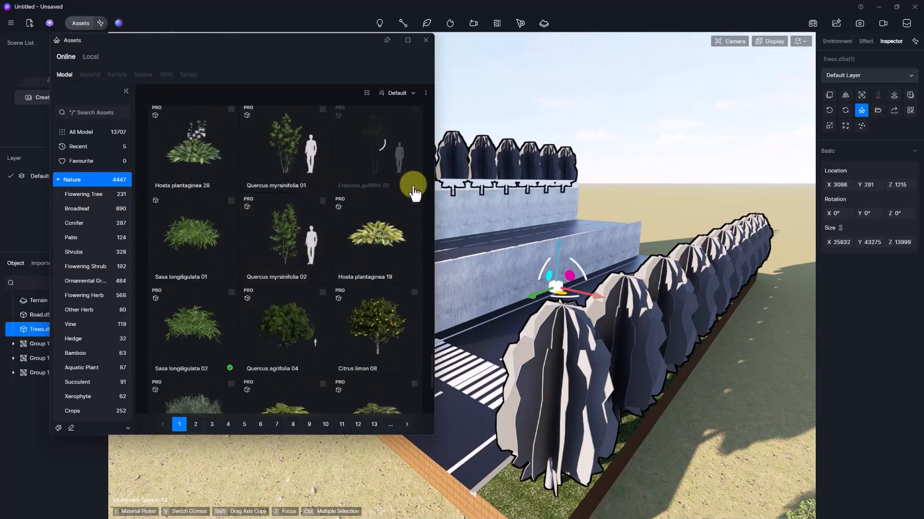
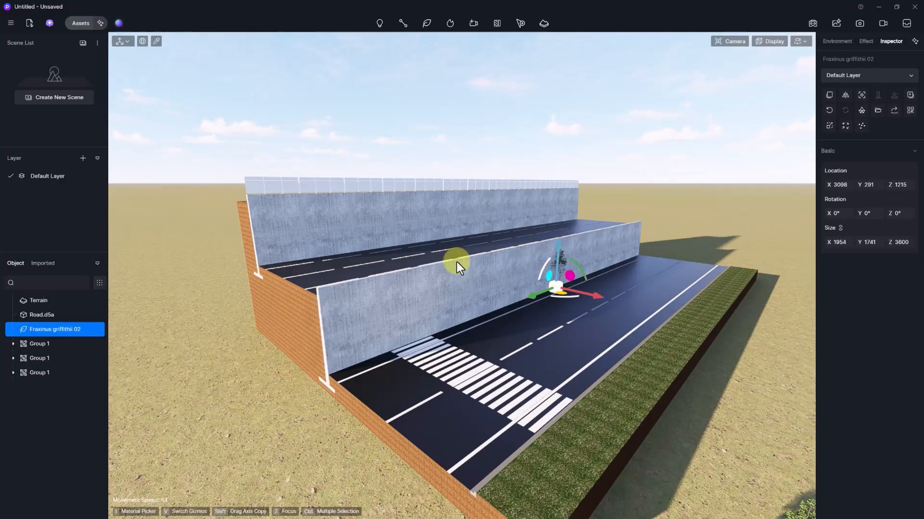
- Delete the single Fraxinus griffithii 02 tree from the scene
{"action": "key", "text": "Escape"}
{"action": "left_click", "coordinate": [38, 314]}
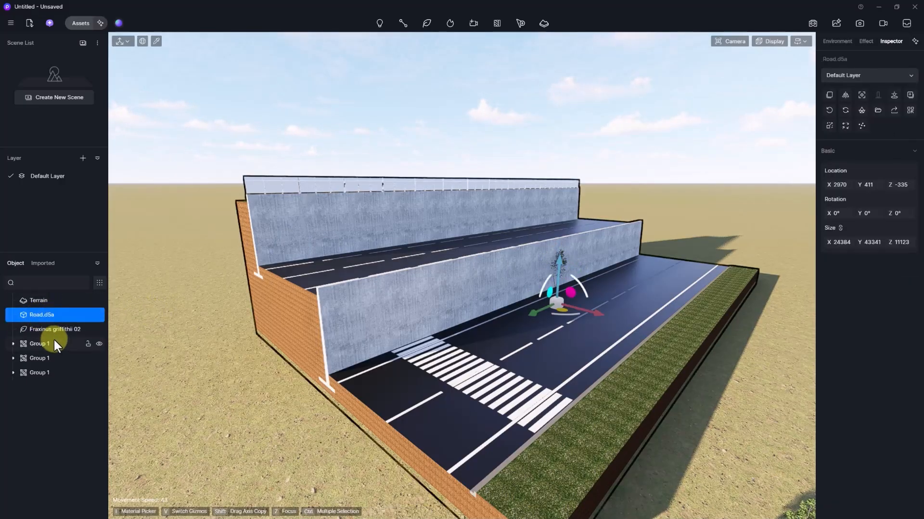
{"action": "left_click", "coordinate": [49, 329]}
{"action": "key", "text": "Delete"}
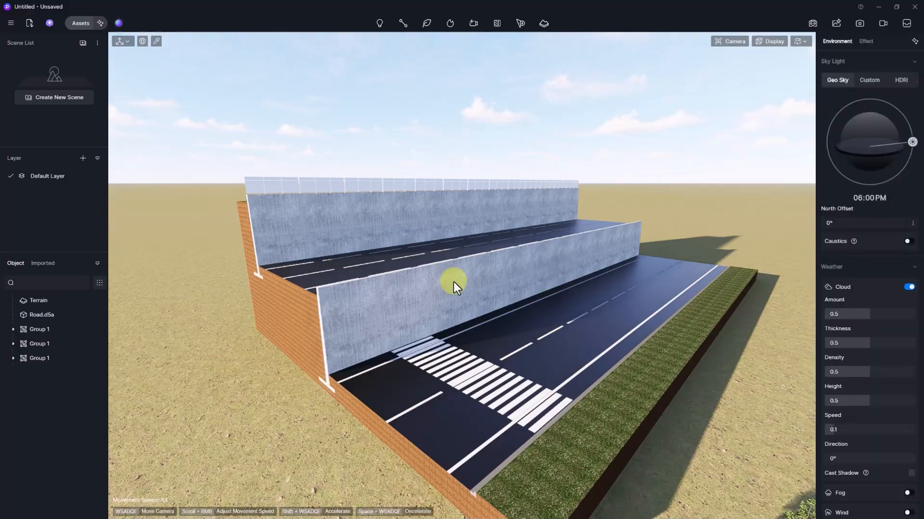
- Place the imported Trees.d5a(1) tree rows in the scene and frame them with the road
{"action": "left_click", "coordinate": [44, 262]}
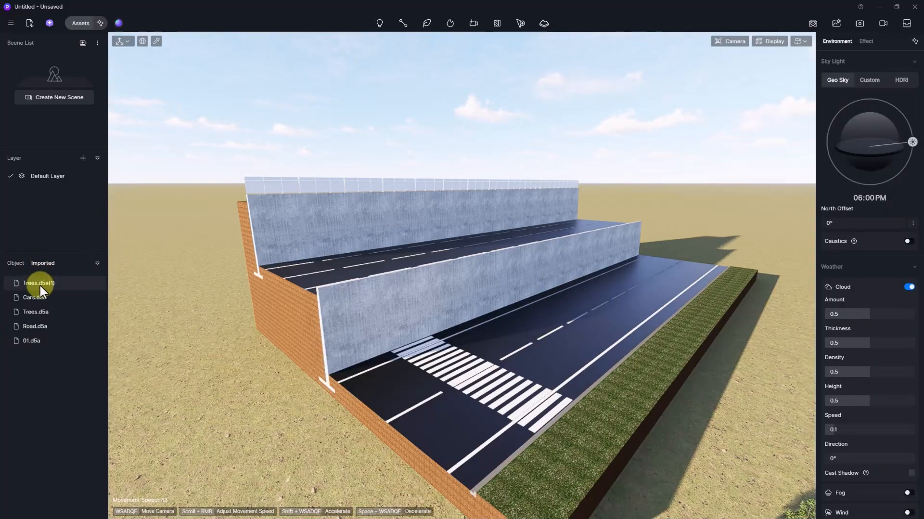
{"action": "right_click", "coordinate": [42, 285]}
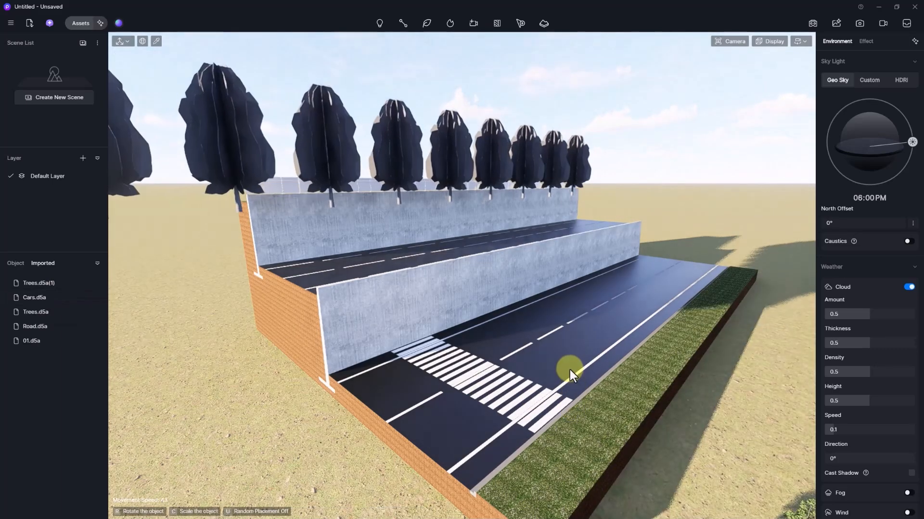
{"action": "left_click", "coordinate": [570, 369]}
{"action": "left_click", "coordinate": [640, 296], "text": "ctrl"}
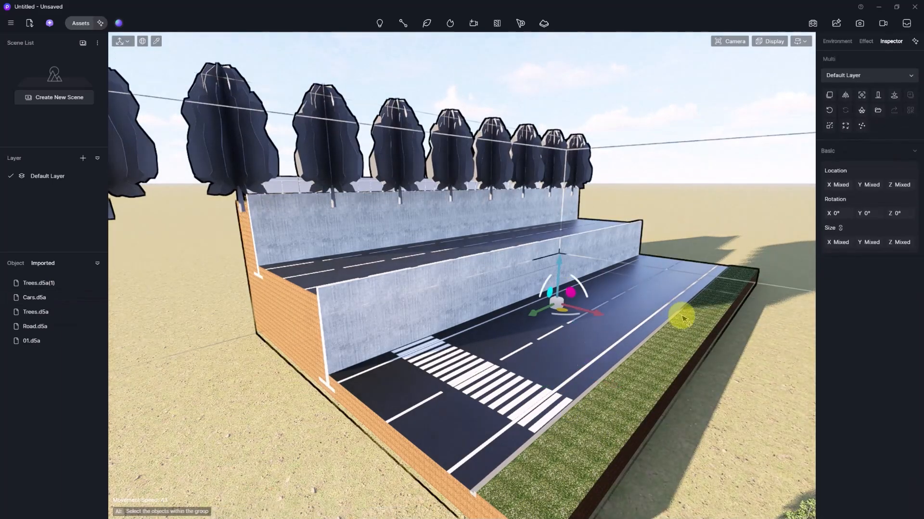
{"action": "left_click", "coordinate": [865, 103]}
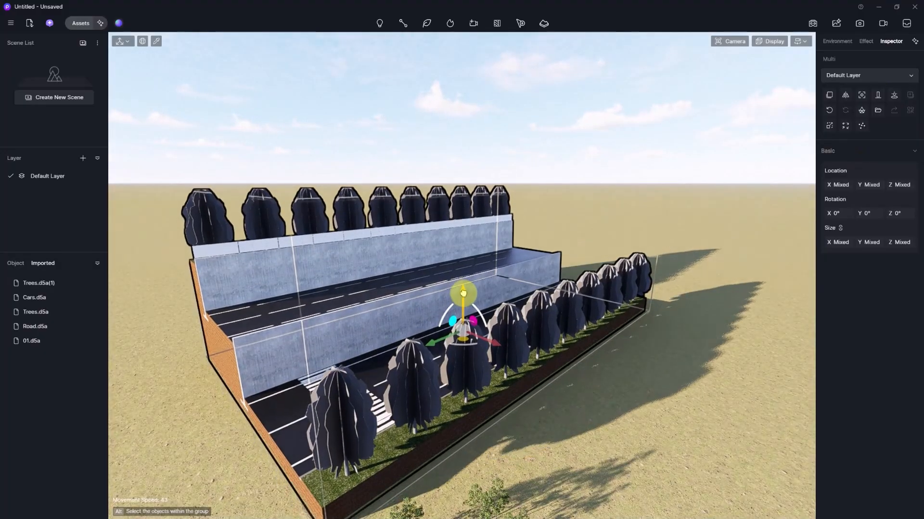
- Fly the view toward the crosswalk and select the Trees.d5a(1) tree group
{"action": "right_click_drag", "start_coordinate": [465, 300], "coordinate": [795, 208]}
{"action": "key", "text": "w"}
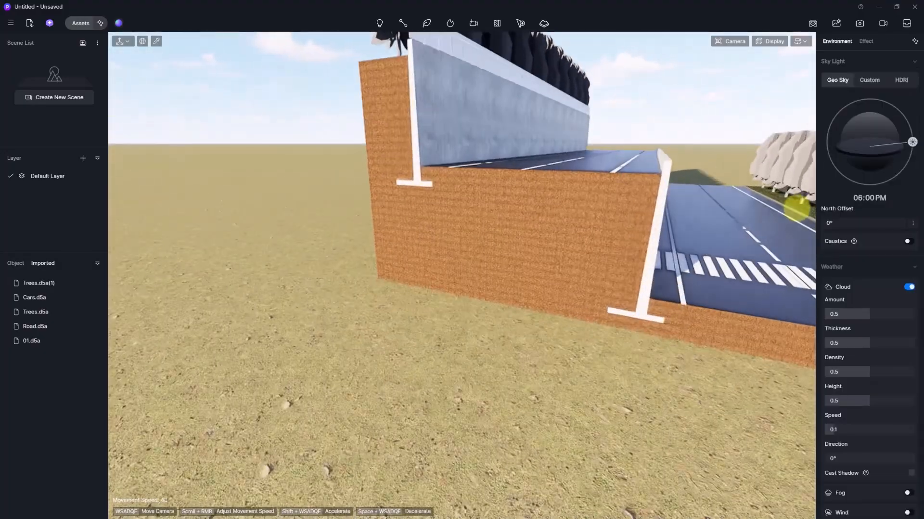
{"action": "key", "text": "d"}
{"action": "right_click_drag", "start_coordinate": [570, 193], "coordinate": [603, 198]}
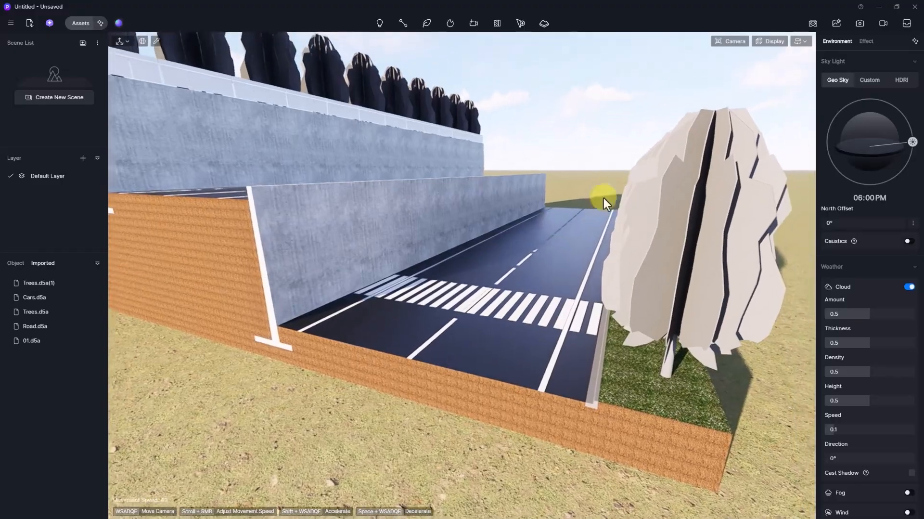
{"action": "left_click", "coordinate": [648, 199]}
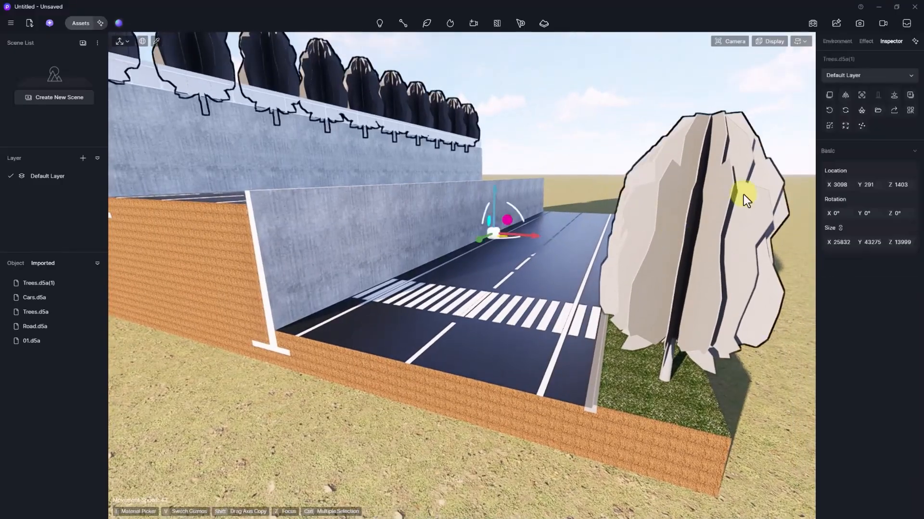
{"action": "left_click", "coordinate": [877, 109]}
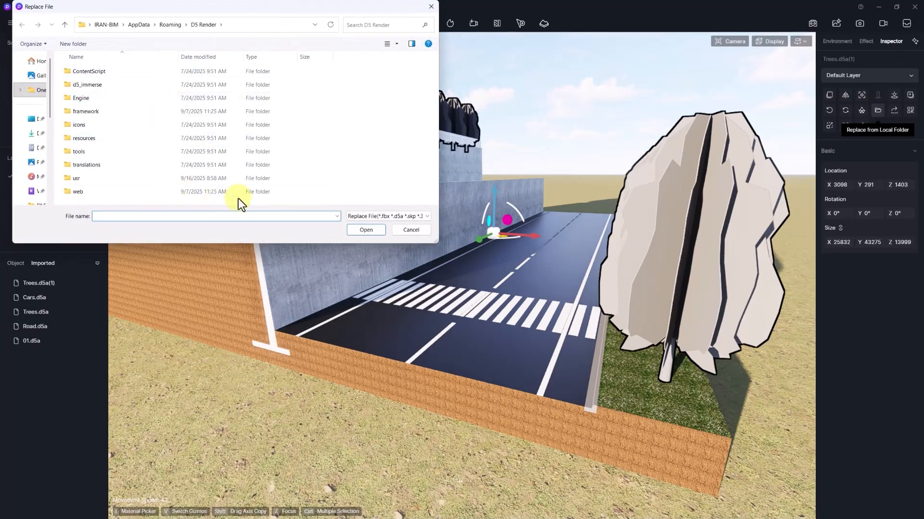
{"action": "left_click", "coordinate": [431, 7]}
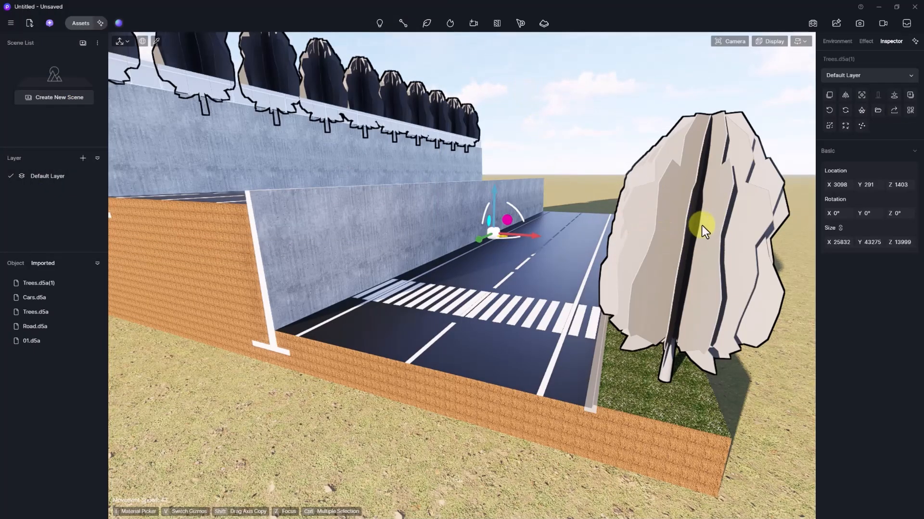
{"action": "left_click", "coordinate": [877, 110]}
{"action": "left_click", "coordinate": [403, 219]}
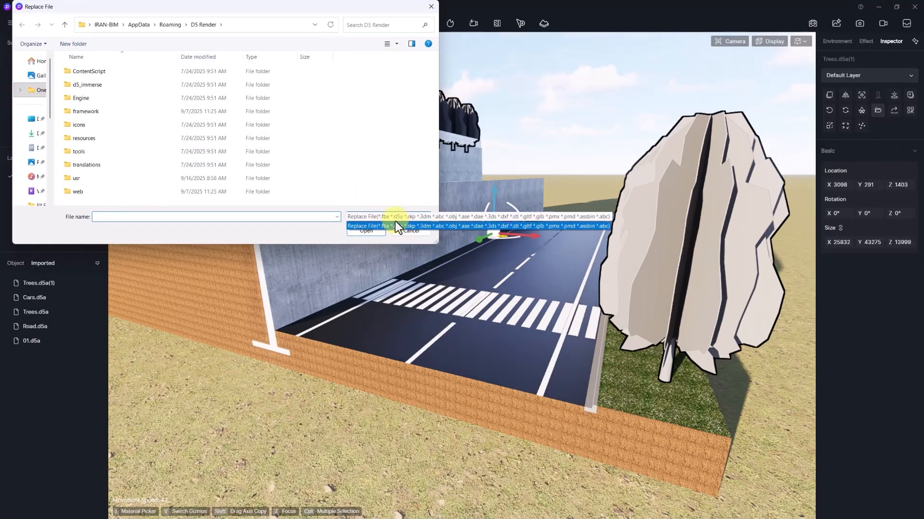
{"action": "left_click", "coordinate": [343, 220]}
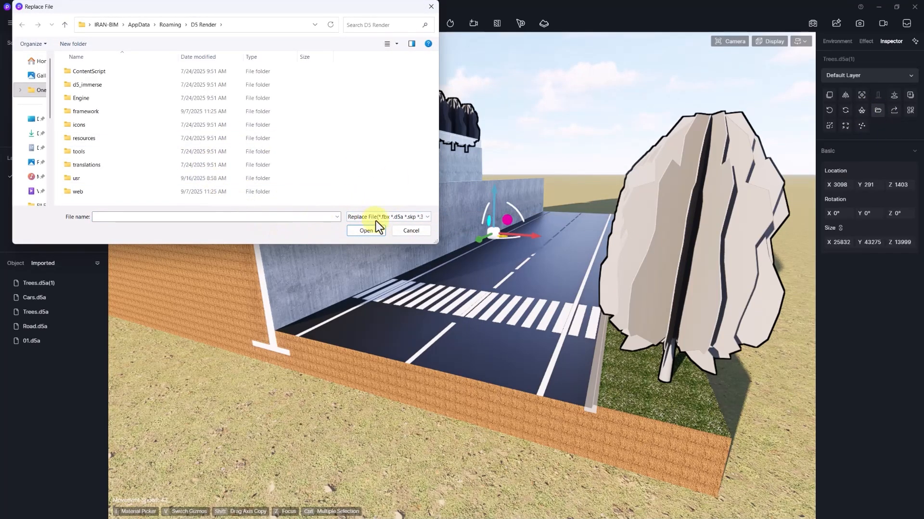
{"action": "left_click", "coordinate": [425, 230]}
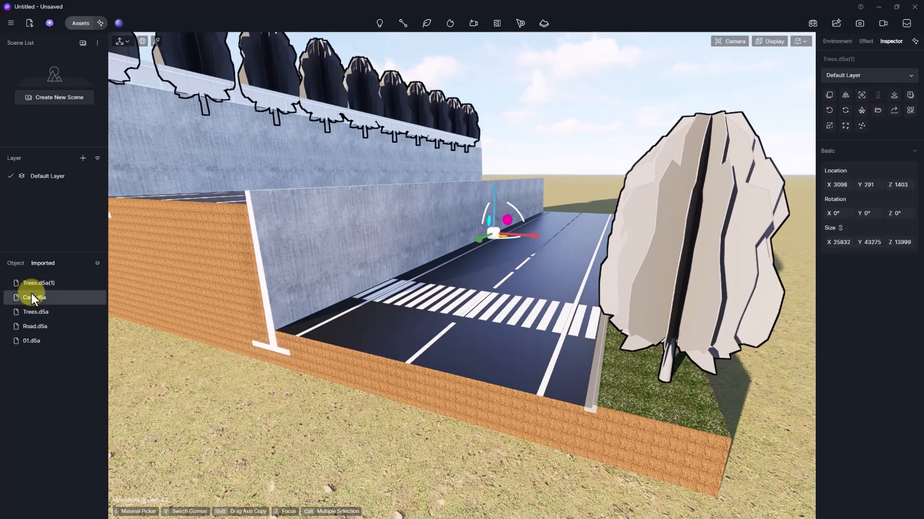
- Cancel the Trees.d5a and Road.d5a placement previews and select Road.d5a in the Object list
{"action": "left_click", "coordinate": [34, 312]}
{"action": "left_click", "coordinate": [36, 341]}
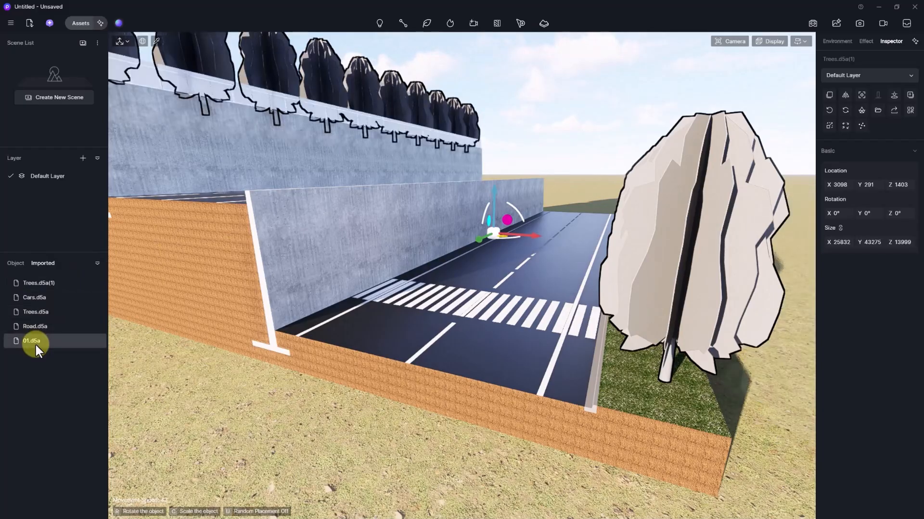
{"action": "left_click", "coordinate": [257, 298]}
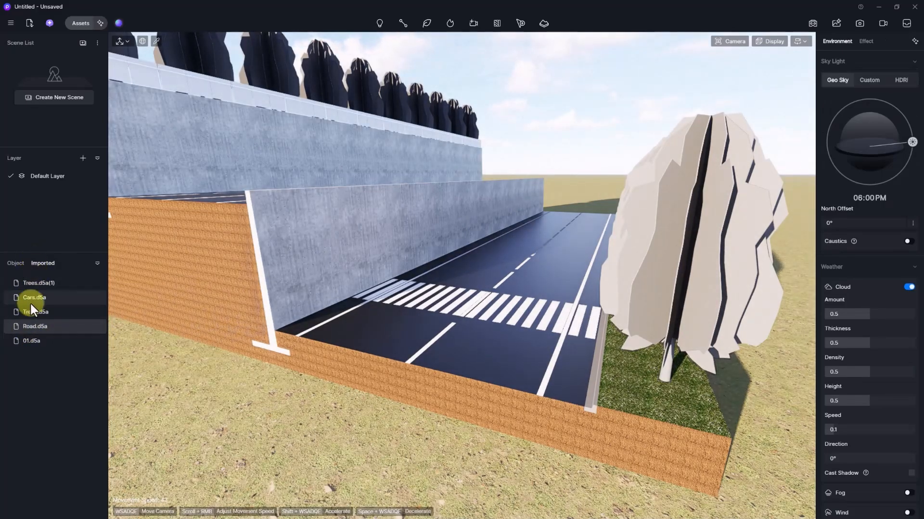
{"action": "left_click", "coordinate": [25, 326]}
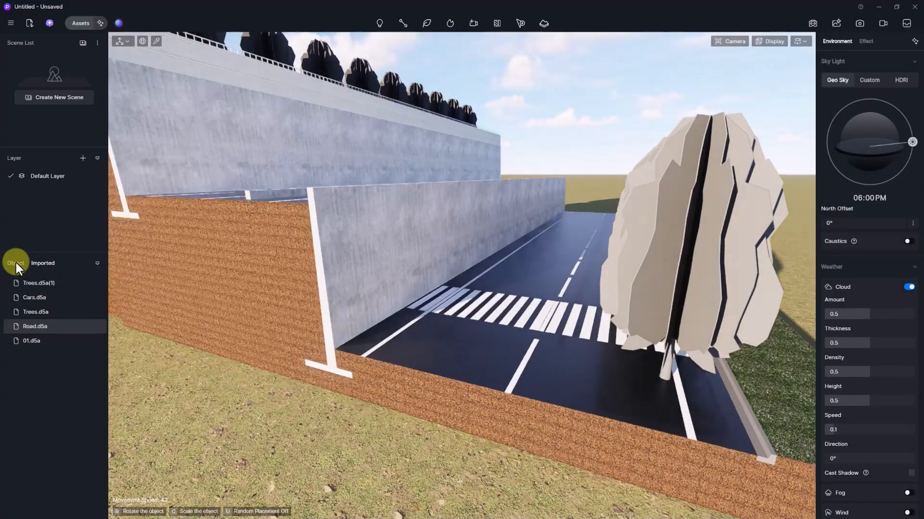
{"action": "left_click", "coordinate": [16, 263]}
{"action": "right_click", "coordinate": [276, 307]}
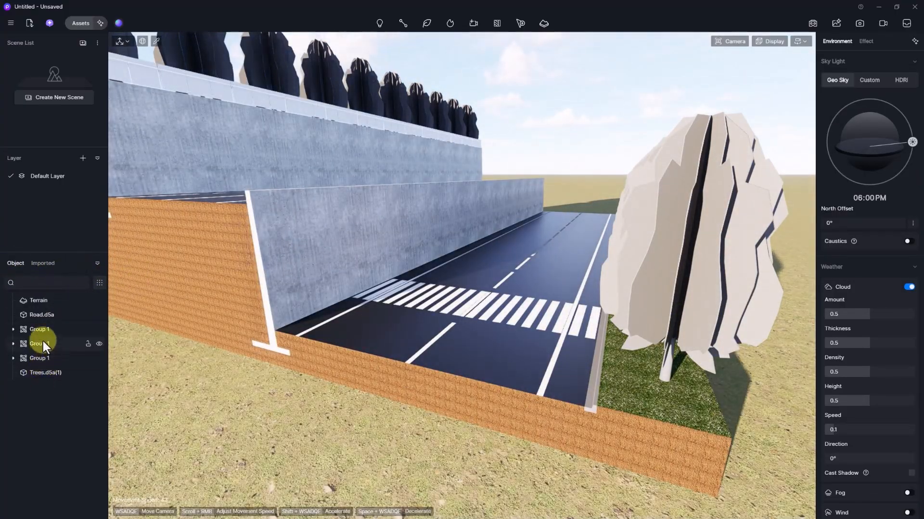
{"action": "left_click", "coordinate": [41, 315]}
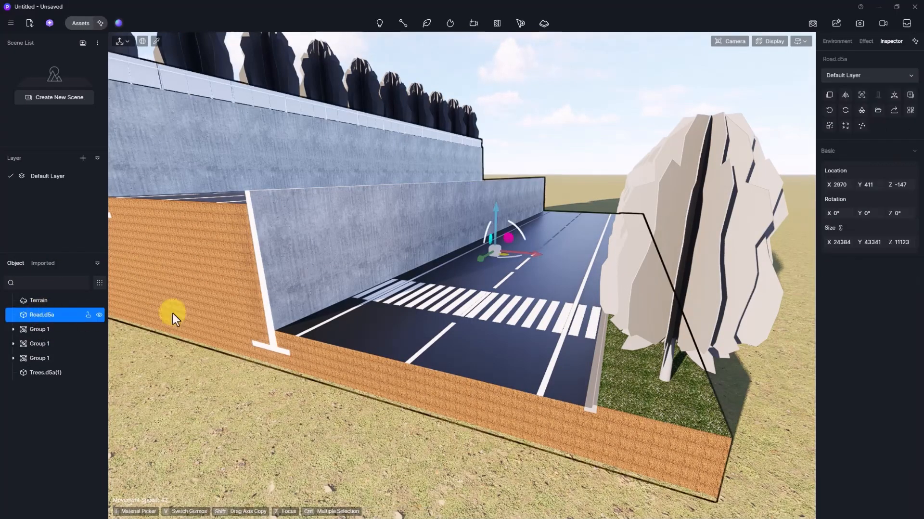
{"action": "left_click", "coordinate": [894, 109]}
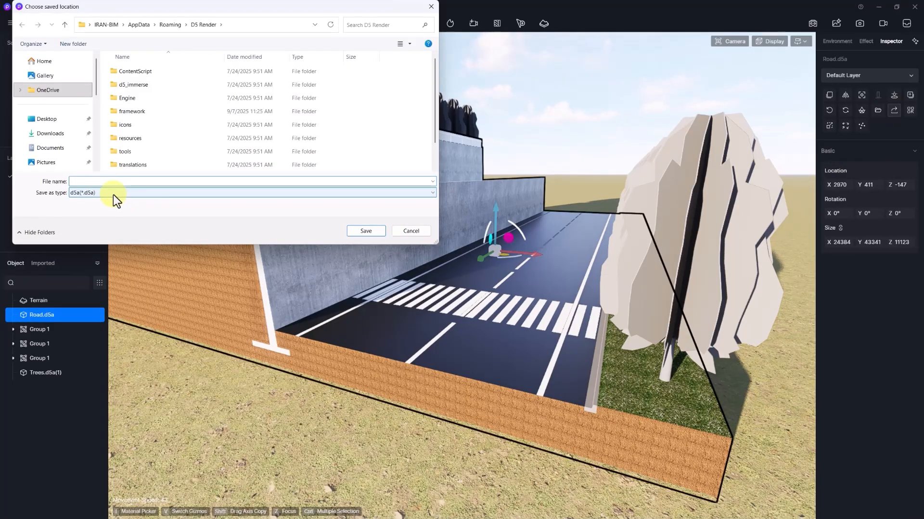
{"action": "left_click", "coordinate": [153, 192]}
{"action": "left_click", "coordinate": [153, 201]}
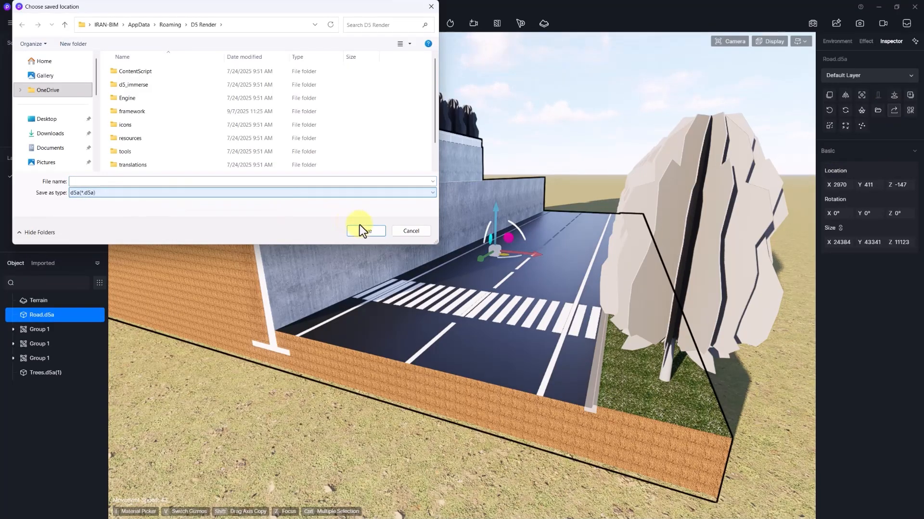
{"action": "left_click", "coordinate": [410, 231]}
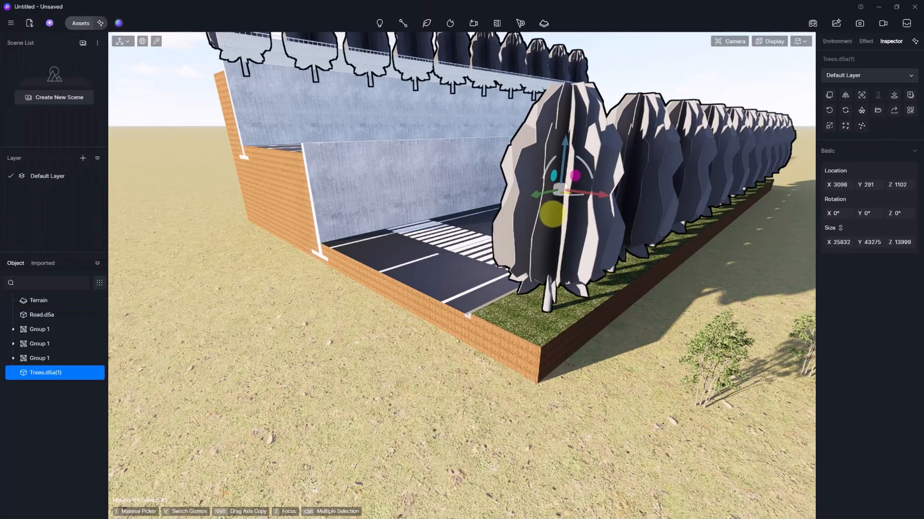
{"action": "right_click_drag", "start_coordinate": [552, 214], "coordinate": [492, 287]}
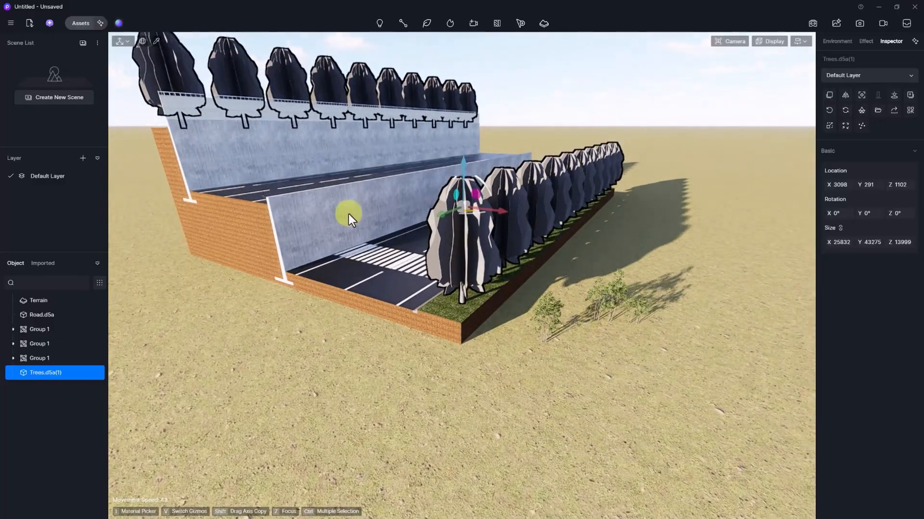
- Duplicate Road.d5a twice, setting one copy beside the road and a third section along the lower road
{"action": "left_click", "coordinate": [356, 181]}
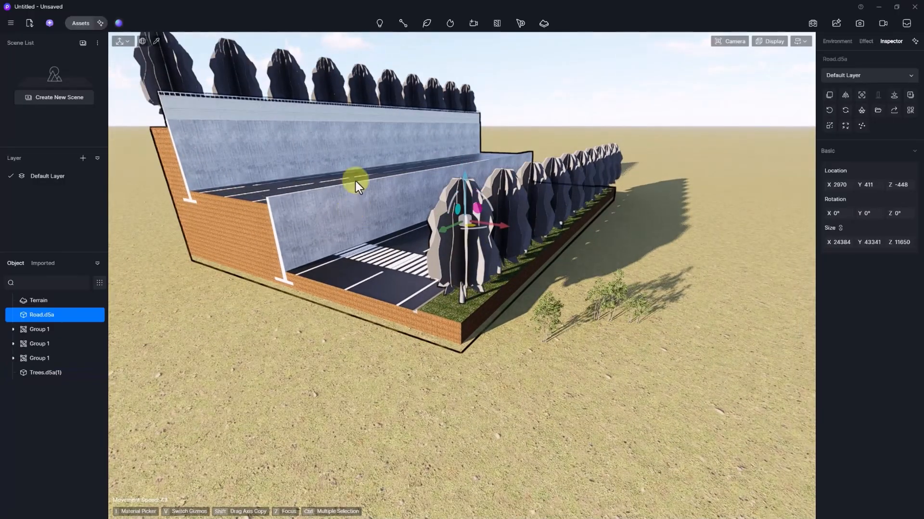
{"action": "left_click", "coordinate": [830, 95]}
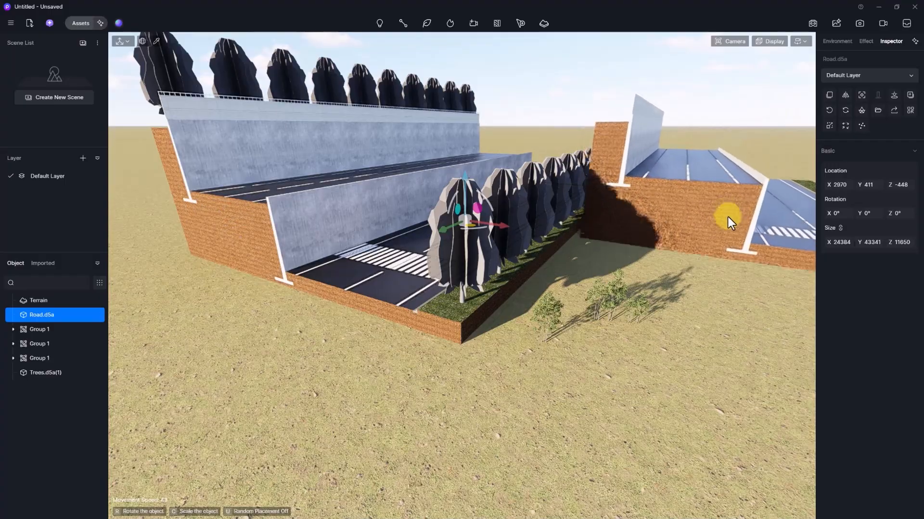
{"action": "left_click", "coordinate": [741, 227]}
{"action": "scroll", "coordinate": [635, 210], "scroll_direction": "down", "scroll_amount": 4}
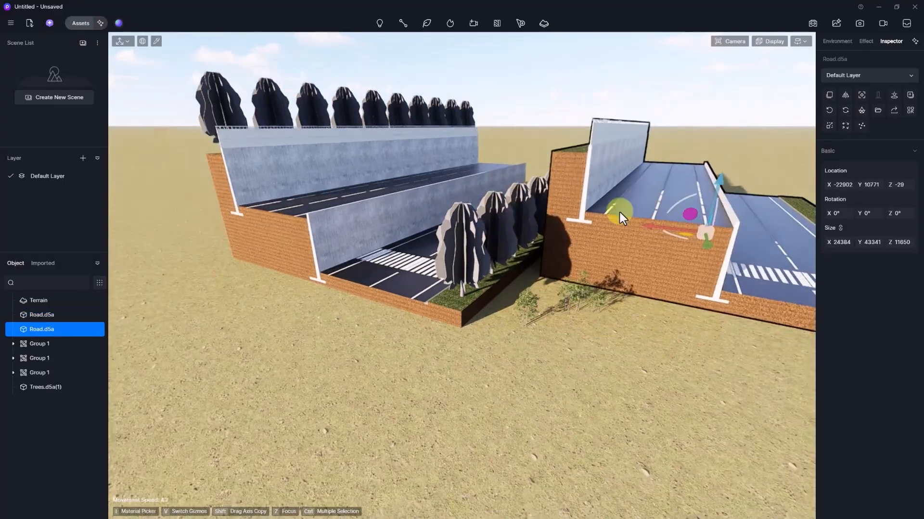
{"action": "left_click", "coordinate": [830, 94]}
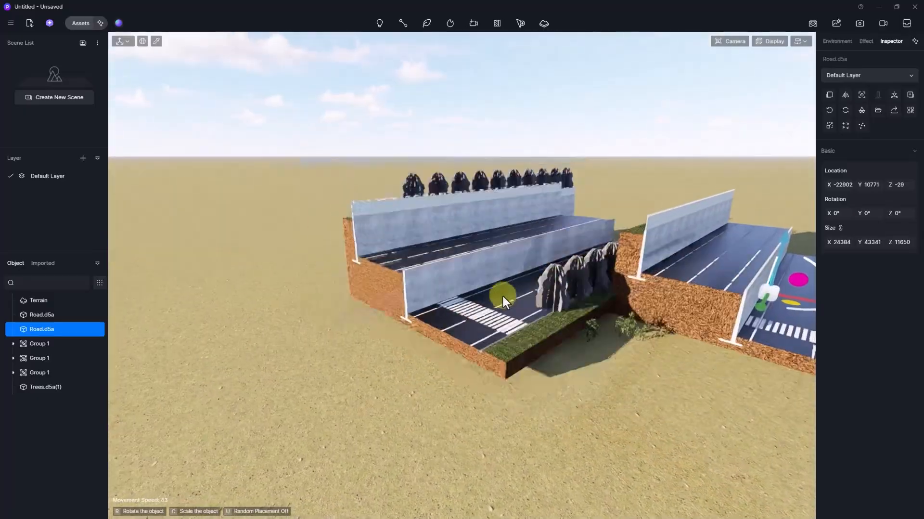
{"action": "left_click", "coordinate": [272, 392]}
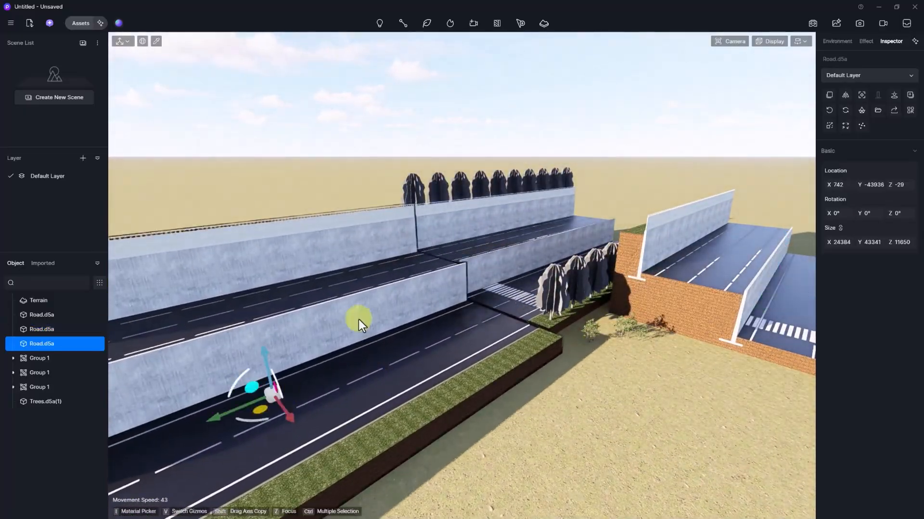
{"action": "left_click", "coordinate": [157, 41]}
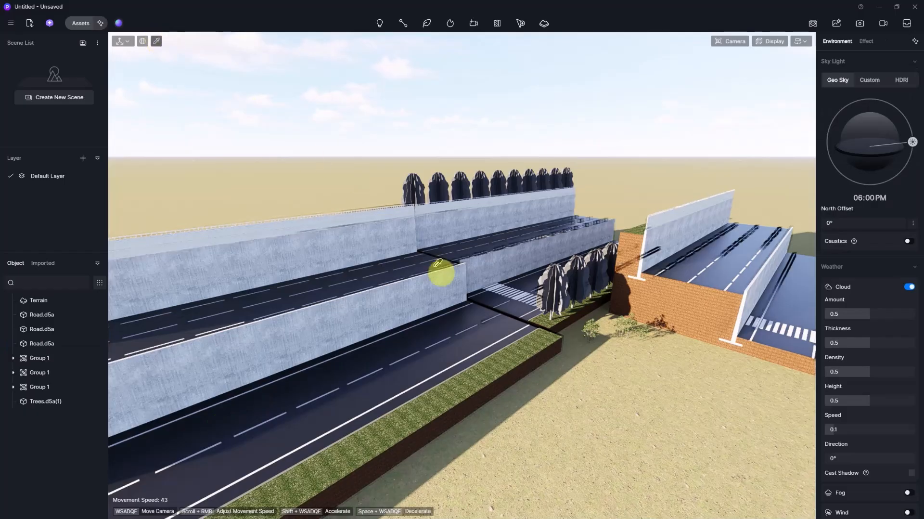
- Set the right-hand road asphalt's Base Color to a saturated red
{"action": "left_click", "coordinate": [478, 331]}
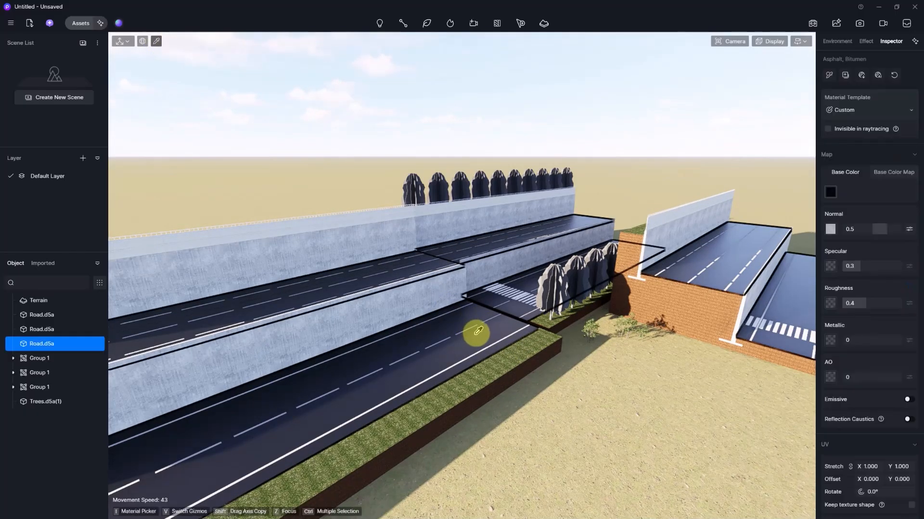
{"action": "left_click", "coordinate": [830, 192]}
{"action": "left_click", "coordinate": [912, 227]}
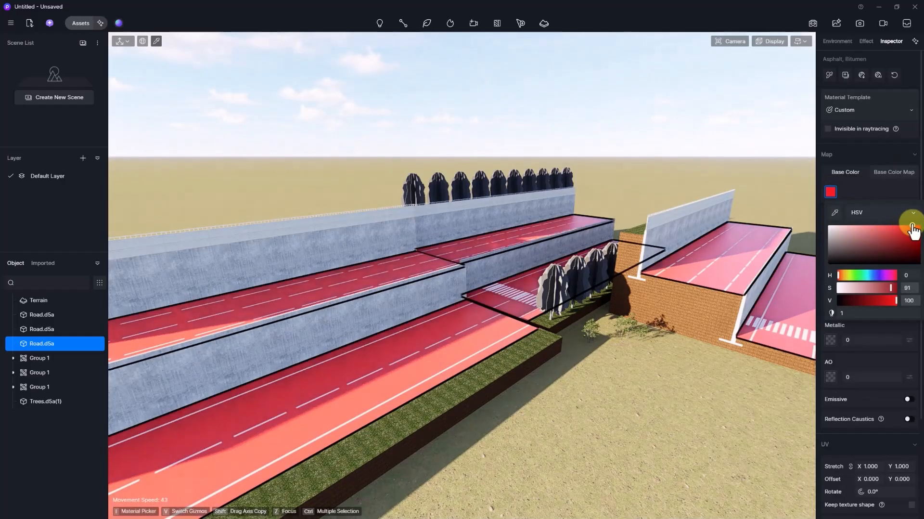
{"action": "left_click", "coordinate": [915, 225]}
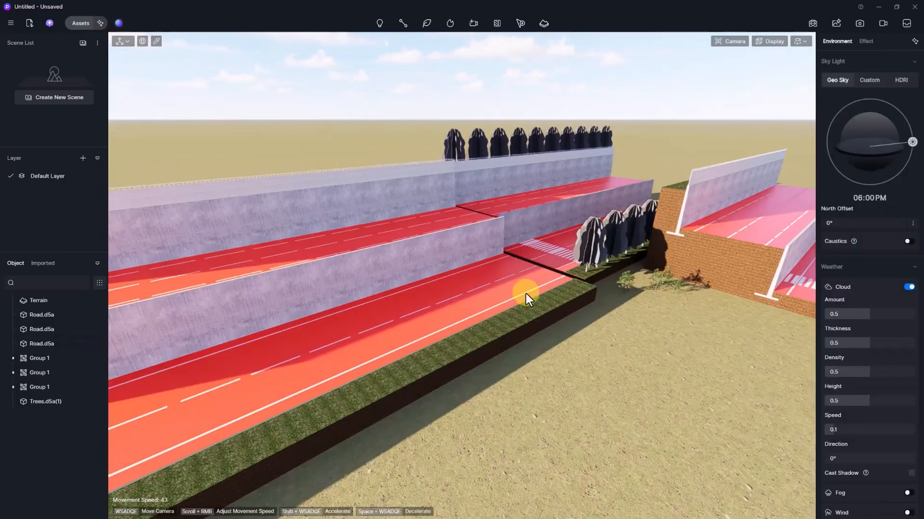
- Recolour the left road's Asphalt, Bitumen material green by shifting its hue to 124
{"action": "left_click", "coordinate": [522, 292]}
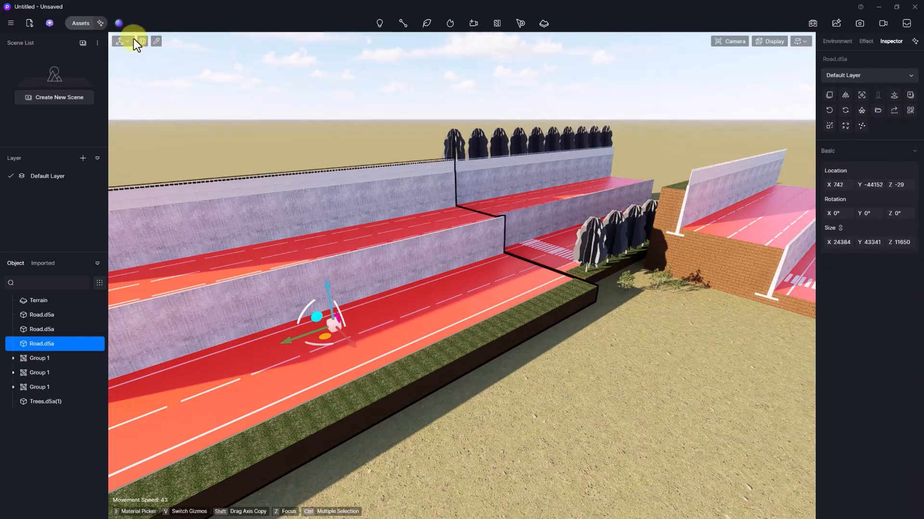
{"action": "left_click", "coordinate": [156, 40]}
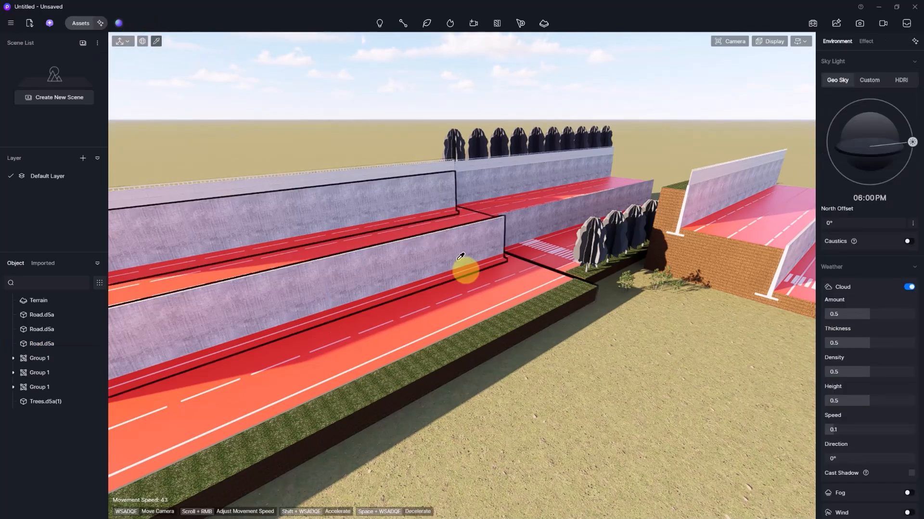
{"action": "left_click", "coordinate": [502, 293]}
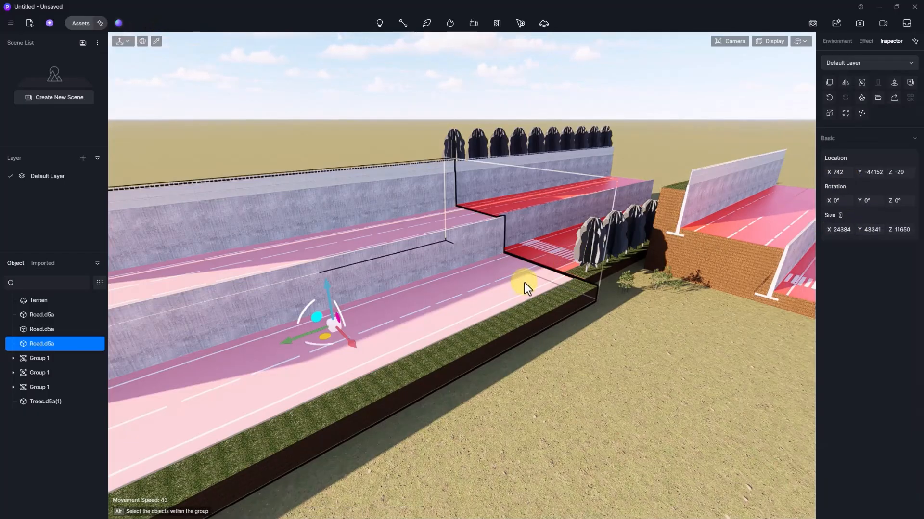
{"action": "left_click", "coordinate": [160, 44]}
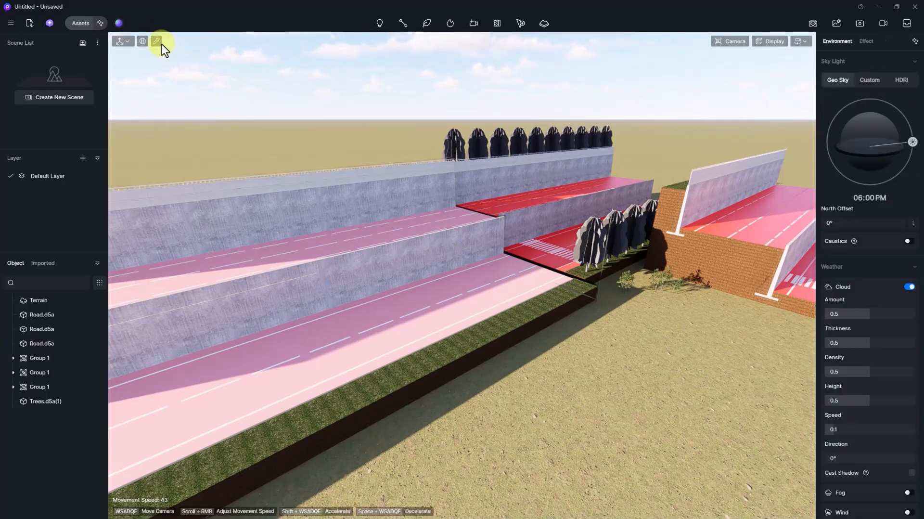
{"action": "left_click", "coordinate": [466, 302]}
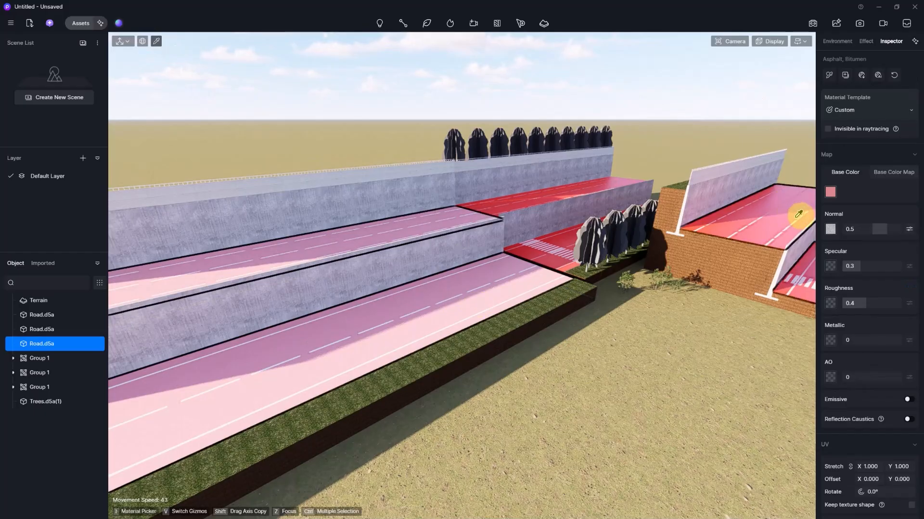
{"action": "left_click", "coordinate": [831, 194]}
{"action": "left_click", "coordinate": [913, 236]}
{"action": "left_click_drag", "start_coordinate": [882, 277], "coordinate": [858, 274]}
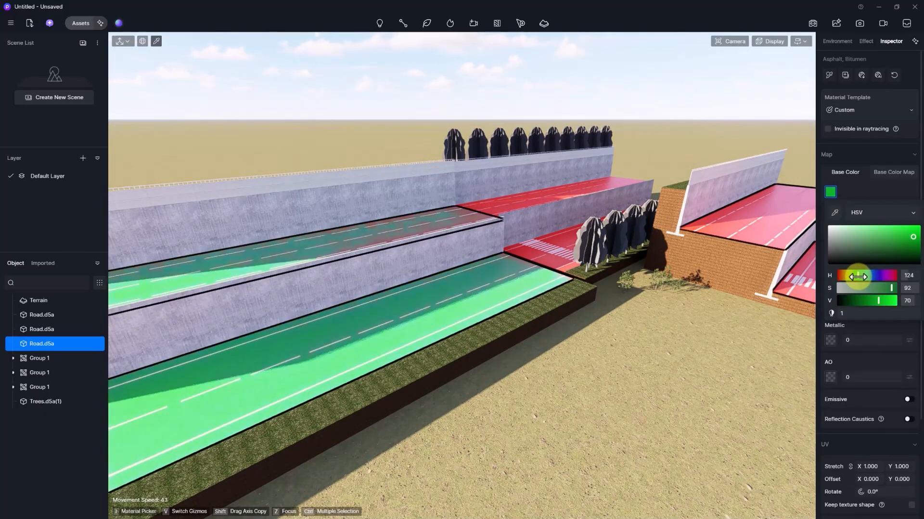
{"action": "left_click", "coordinate": [741, 111]}
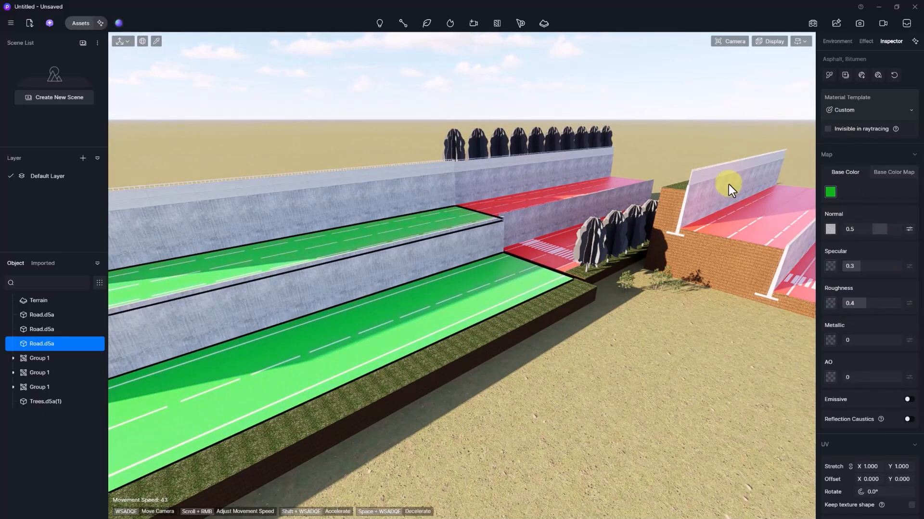
{"action": "left_click", "coordinate": [676, 109]}
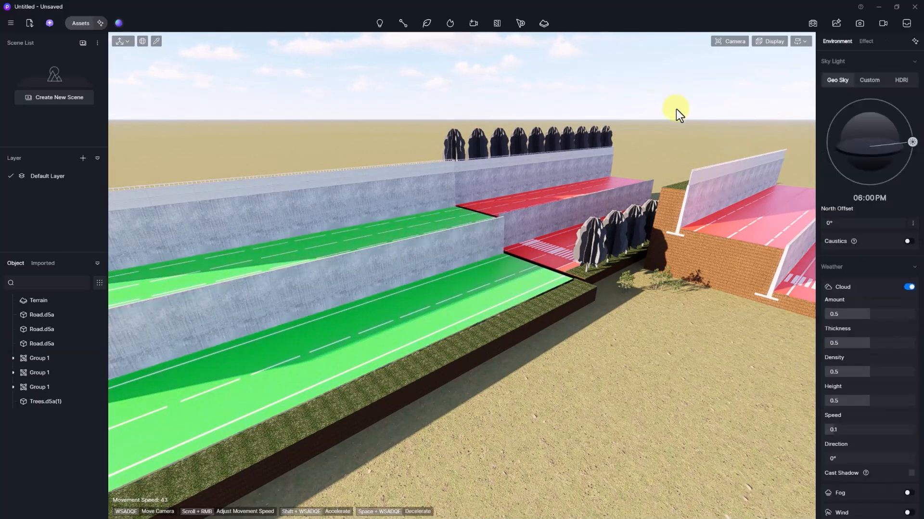
- Download Heuchera micrantha 27 from the Nature assets and place it on the terrain
{"action": "left_click", "coordinate": [79, 23]}
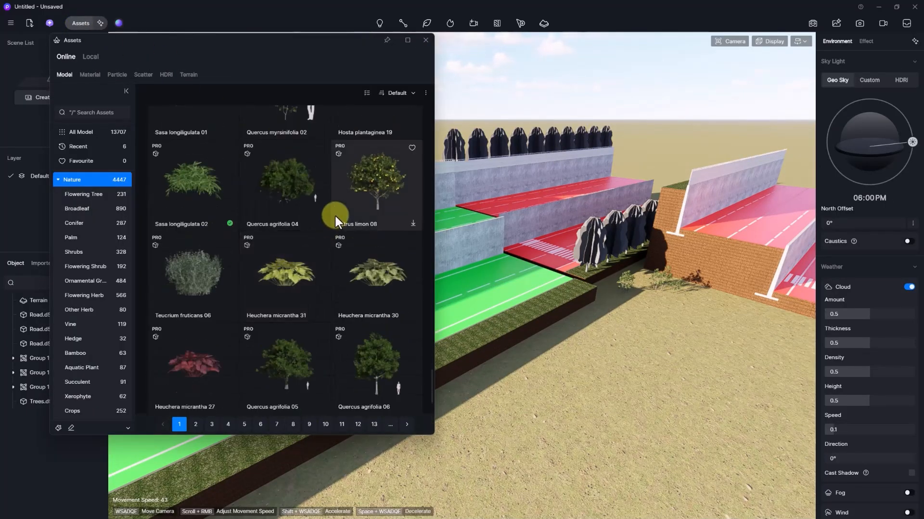
{"action": "scroll", "coordinate": [274, 256], "scroll_direction": "down", "scroll_amount": 5}
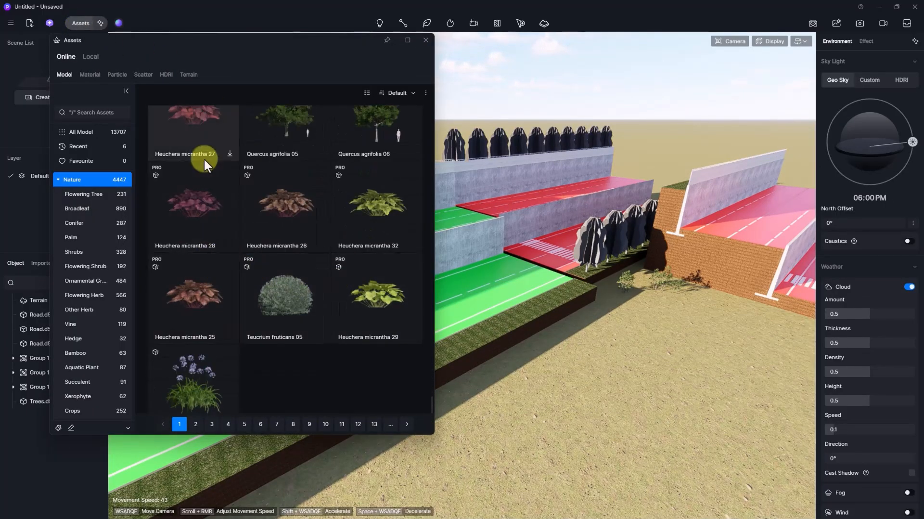
{"action": "scroll", "coordinate": [218, 155], "scroll_direction": "up", "scroll_amount": 1}
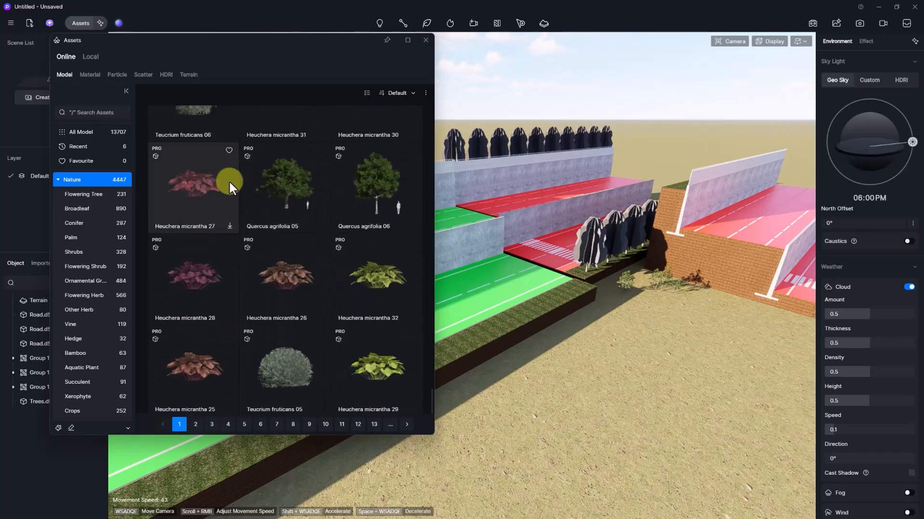
{"action": "left_click", "coordinate": [230, 226]}
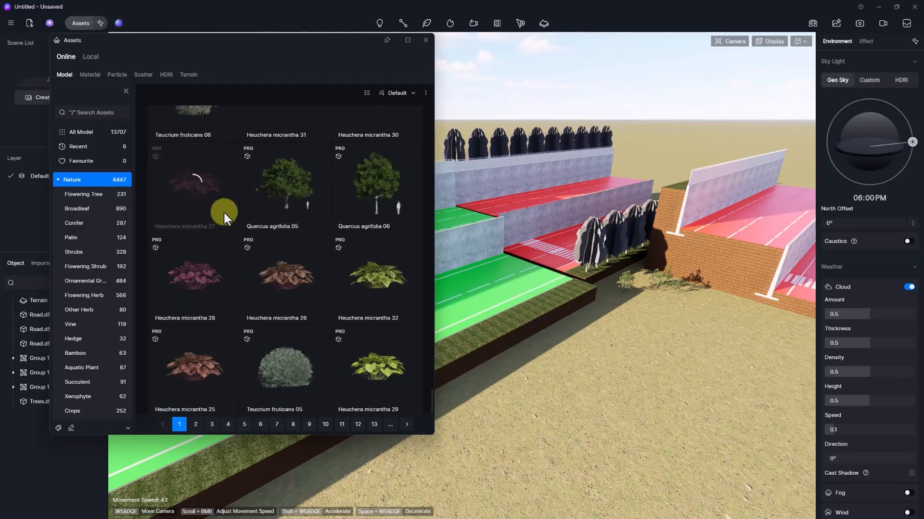
{"action": "left_click", "coordinate": [197, 180]}
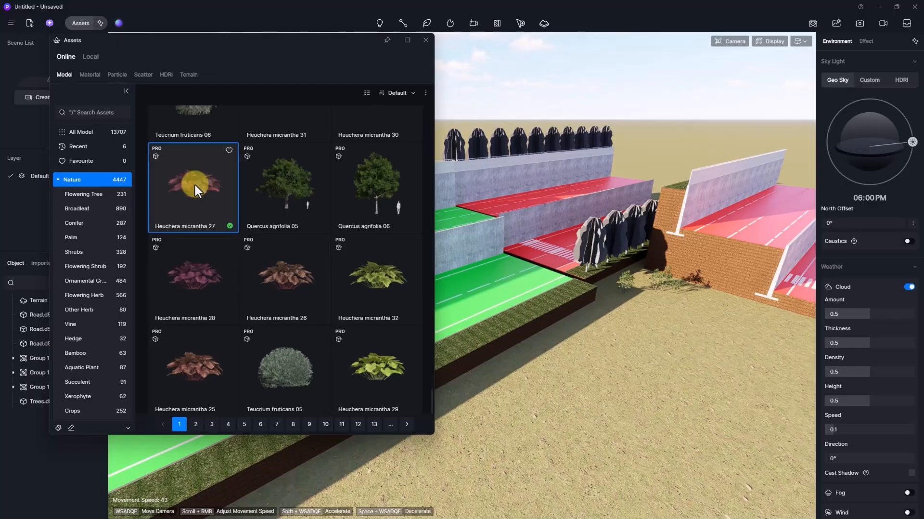
{"action": "left_click", "coordinate": [654, 376]}
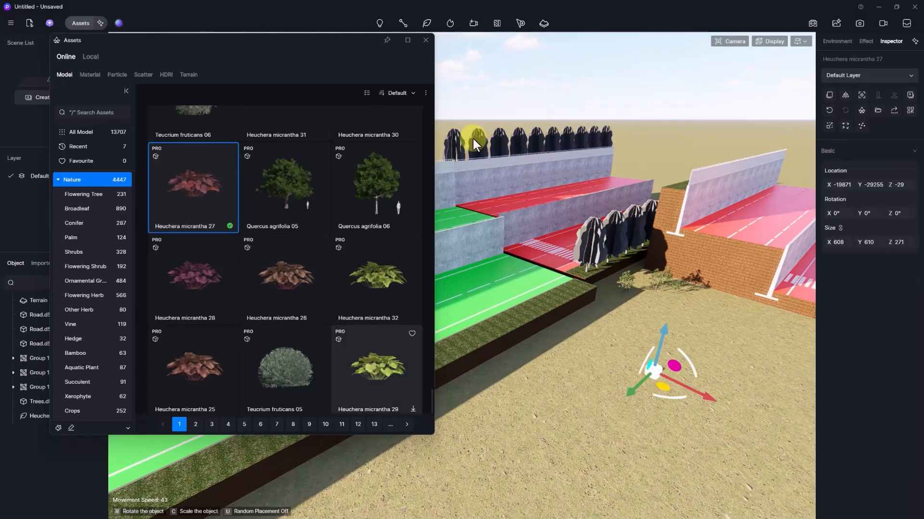
- Copy and paste the Heuchera three times to form a row of four plants
{"action": "left_click", "coordinate": [426, 41]}
{"action": "key", "text": "f"}
{"action": "scroll", "coordinate": [504, 285], "scroll_direction": "up", "scroll_amount": 5}
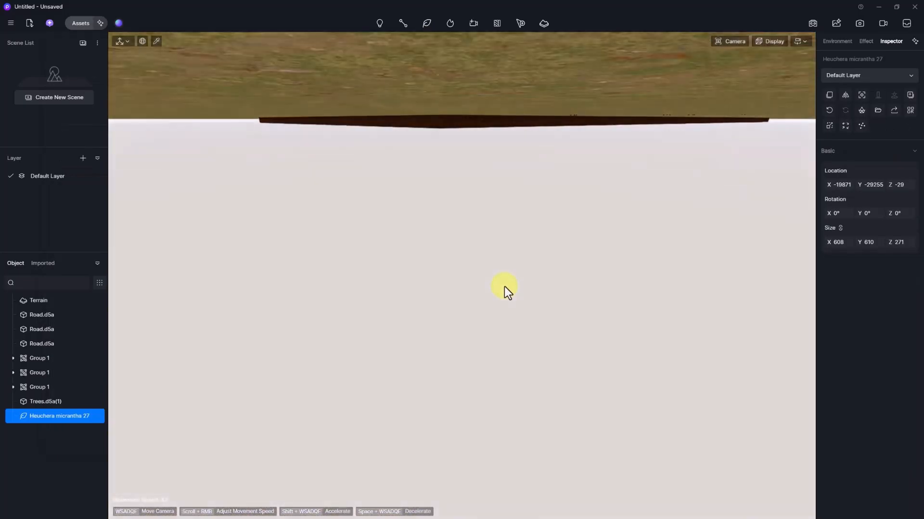
{"action": "scroll", "coordinate": [505, 285], "scroll_direction": "down", "scroll_amount": 7}
{"action": "scroll", "coordinate": [504, 284], "scroll_direction": "up", "scroll_amount": 4}
{"action": "key", "text": "ctrl+c"}
{"action": "key", "text": "ctrl+v"}
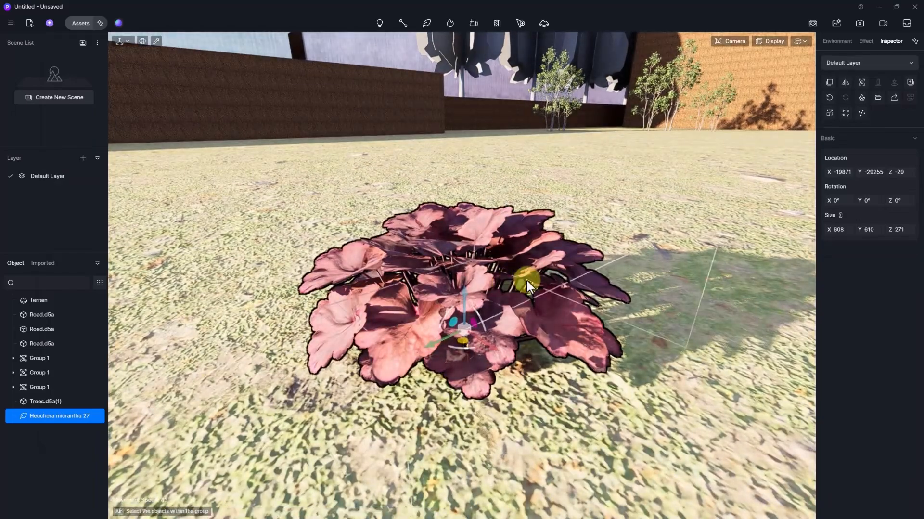
{"action": "scroll", "coordinate": [582, 271], "scroll_direction": "down", "scroll_amount": 4}
{"action": "left_click", "coordinate": [512, 282]}
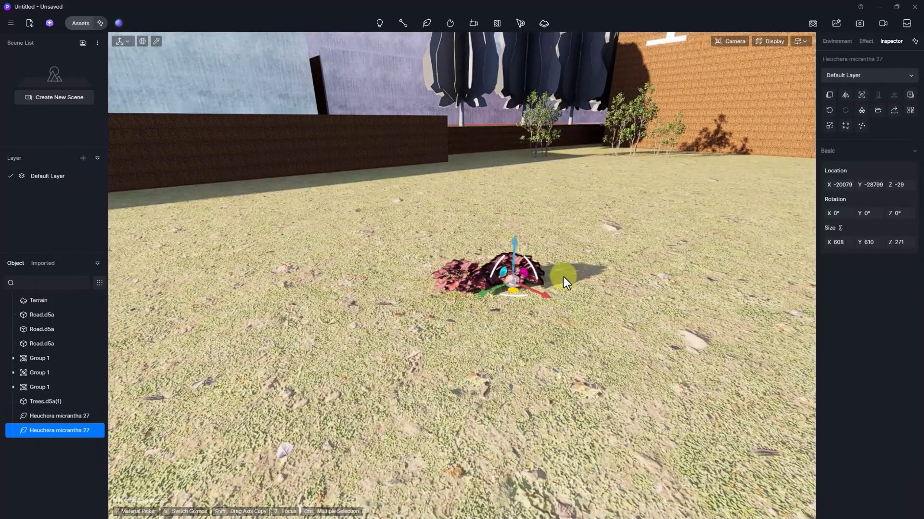
{"action": "left_click", "coordinate": [570, 271]}
{"action": "key", "text": "ctrl+v"}
{"action": "left_click", "coordinate": [609, 258]}
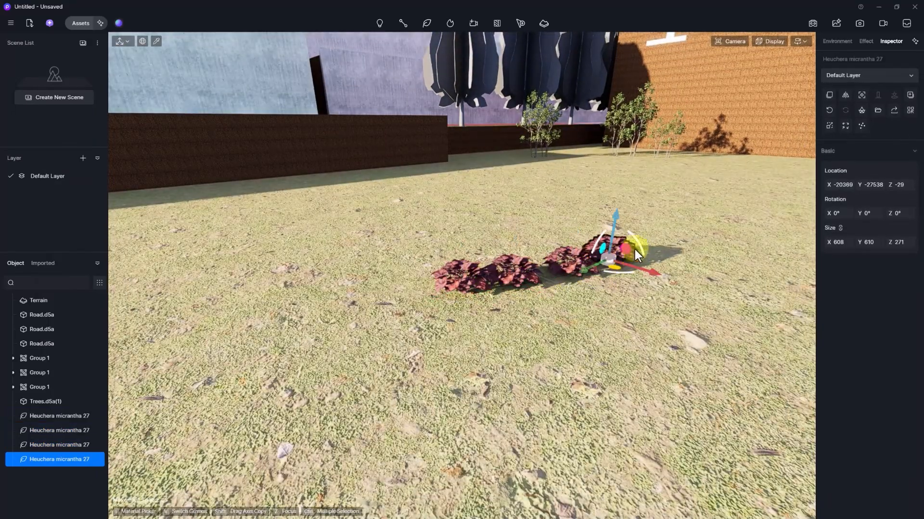
- Set one Heuchera's foliage base colour to bright red
{"action": "left_click", "coordinate": [160, 42]}
{"action": "left_click", "coordinate": [604, 241]}
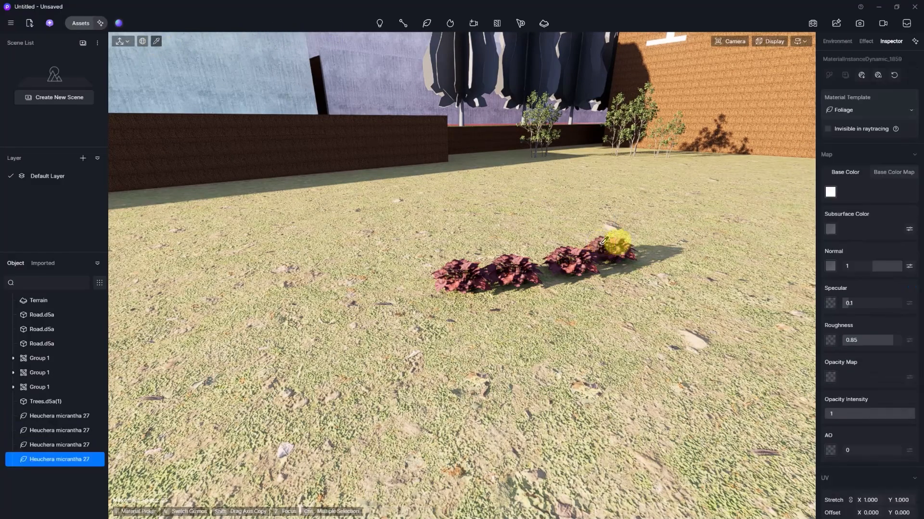
{"action": "left_click", "coordinate": [831, 191]}
{"action": "left_click", "coordinate": [896, 246]}
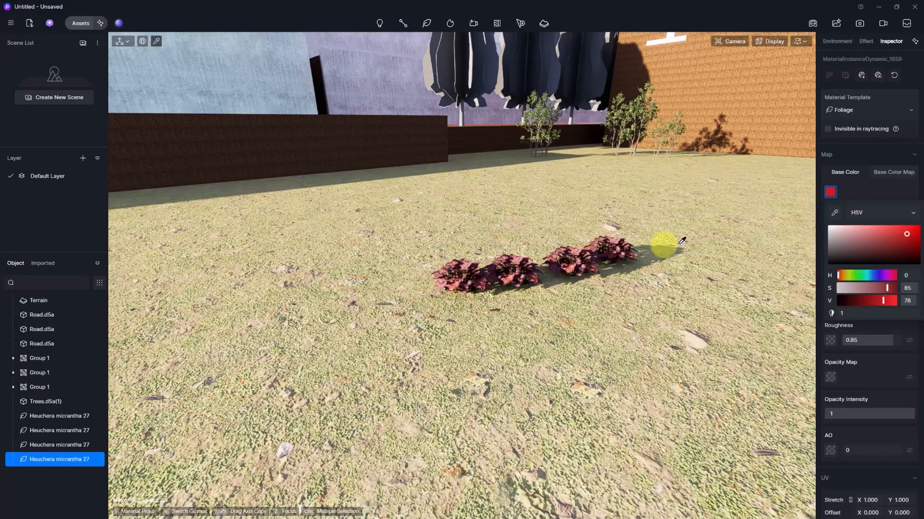
- Tone another Heuchera's leaf colour down, shifting its hue toward pale green
{"action": "left_click", "coordinate": [572, 253]}
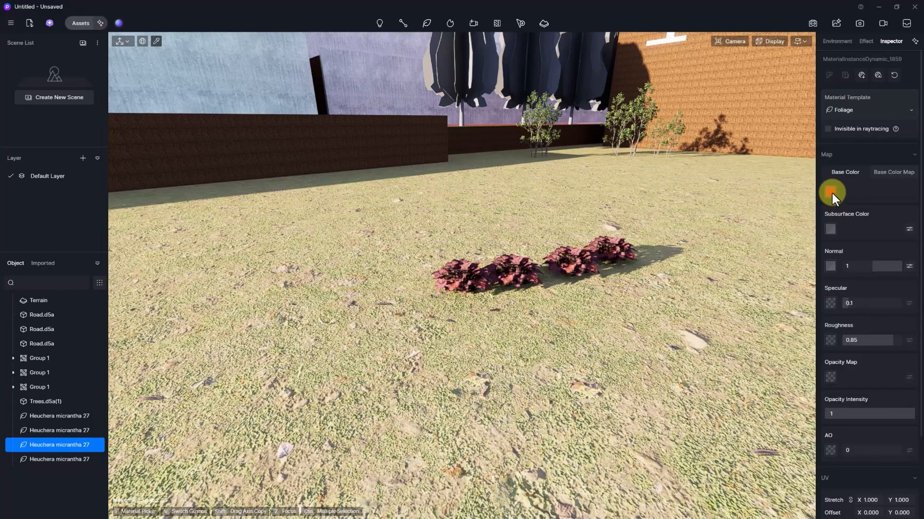
{"action": "left_click", "coordinate": [831, 192]}
{"action": "left_click", "coordinate": [884, 234]}
{"action": "left_click_drag", "start_coordinate": [872, 277], "coordinate": [856, 274]}
{"action": "left_click", "coordinate": [857, 236]}
{"action": "scroll", "coordinate": [572, 280], "scroll_direction": "up", "scroll_amount": 4}
{"action": "scroll", "coordinate": [573, 281], "scroll_direction": "down", "scroll_amount": 4}
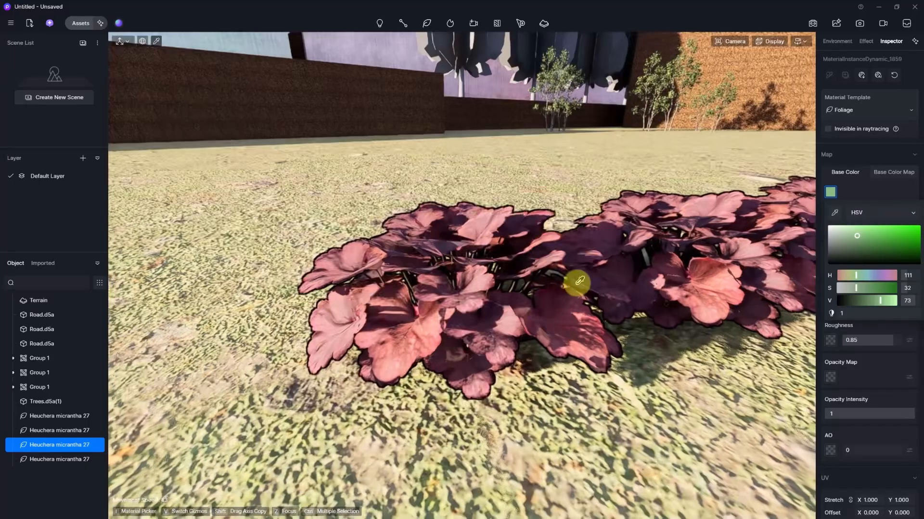
- Make the first Heuchera's leaves a darker blue-violet purple
{"action": "left_click", "coordinate": [560, 299]}
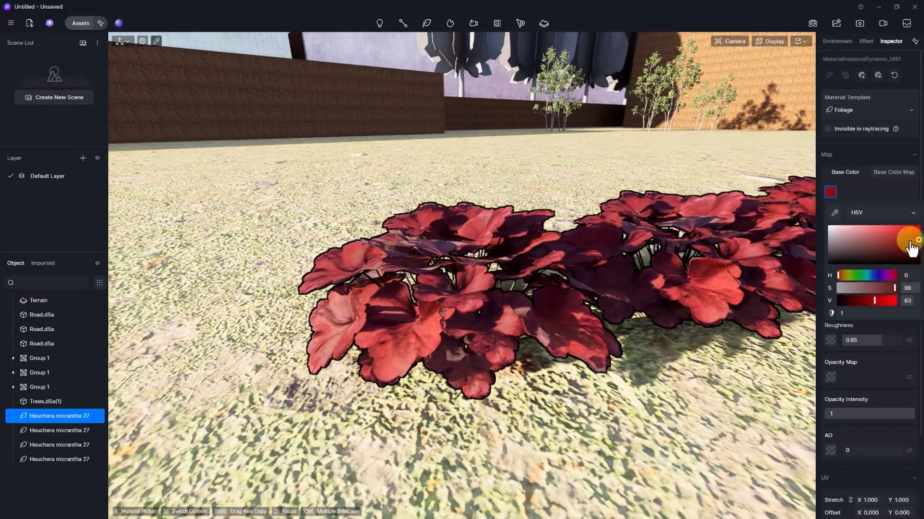
{"action": "left_click_drag", "start_coordinate": [910, 241], "coordinate": [869, 241]}
{"action": "mouse_move", "coordinate": [851, 277]}
{"action": "left_mouse_down"}
{"action": "mouse_move", "coordinate": [887, 275]}
{"action": "mouse_move", "coordinate": [877, 277]}
{"action": "left_mouse_up"}
{"action": "right_click_drag", "start_coordinate": [479, 280], "coordinate": [478, 281]}
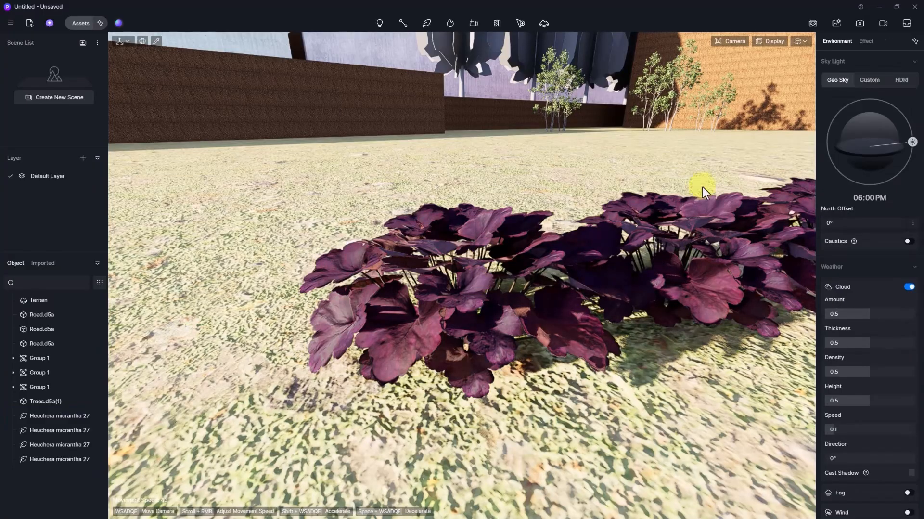
{"action": "left_click", "coordinate": [480, 297]}
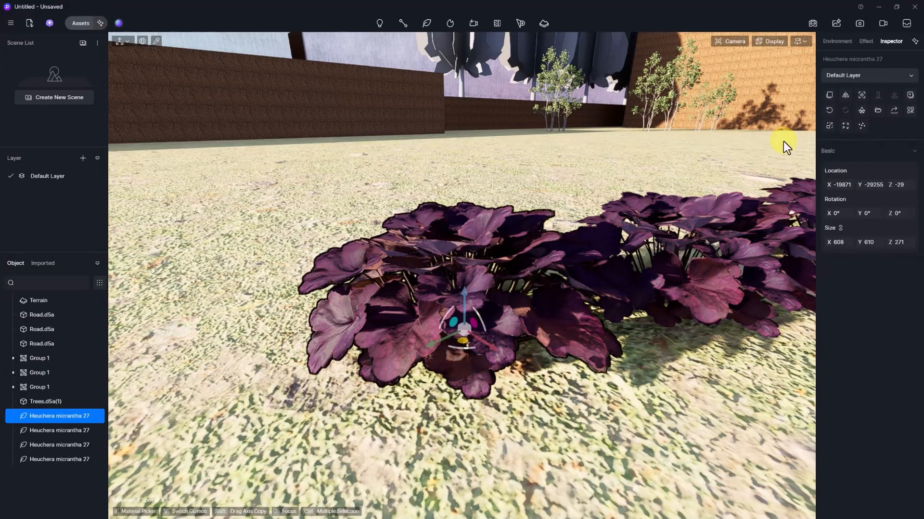
{"action": "left_click", "coordinate": [911, 112]}
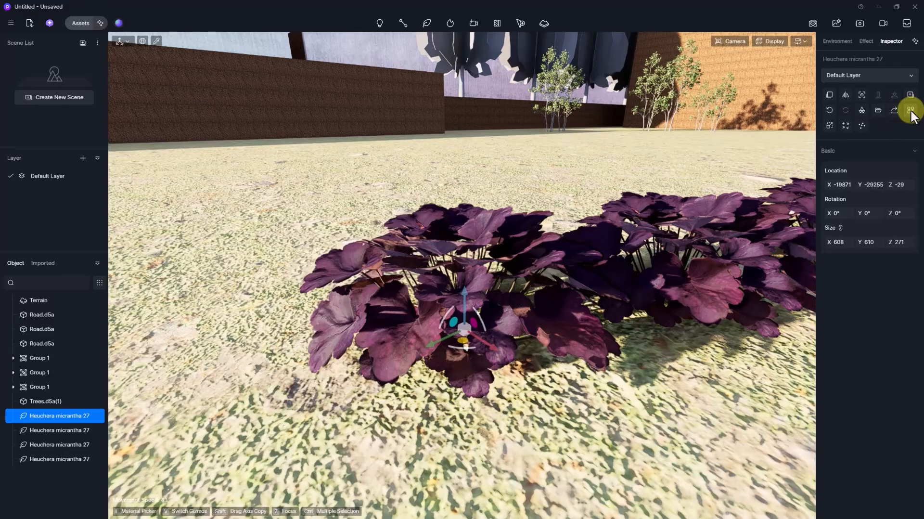
- Give the nearest Heuchera red leaves and view all four plants
{"action": "left_click", "coordinate": [156, 41]}
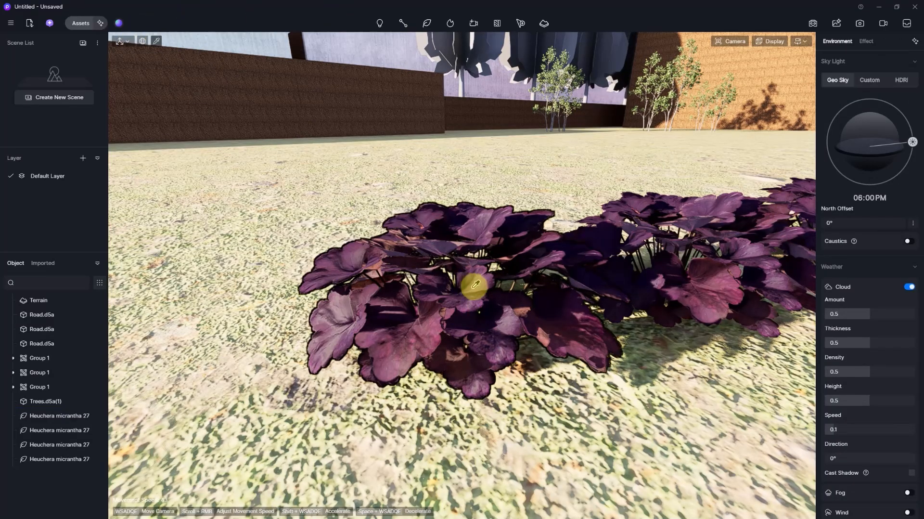
{"action": "left_click", "coordinate": [461, 297]}
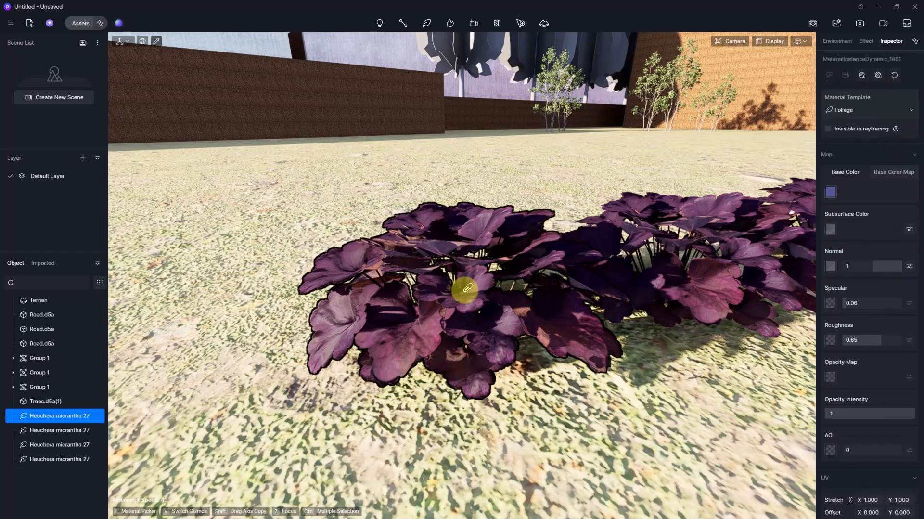
{"action": "left_click", "coordinate": [830, 193]}
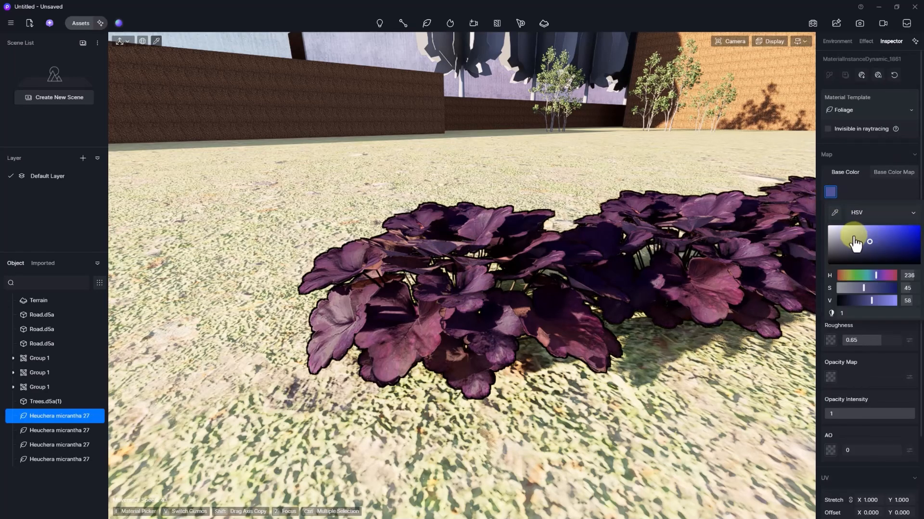
{"action": "left_click_drag", "start_coordinate": [856, 235], "coordinate": [876, 224]}
{"action": "left_click_drag", "start_coordinate": [875, 275], "coordinate": [837, 273]}
{"action": "left_click", "coordinate": [669, 236]}
{"action": "scroll", "coordinate": [559, 271], "scroll_direction": "down", "scroll_amount": 5}
{"action": "right_click_drag", "start_coordinate": [558, 270], "coordinate": [519, 281]}
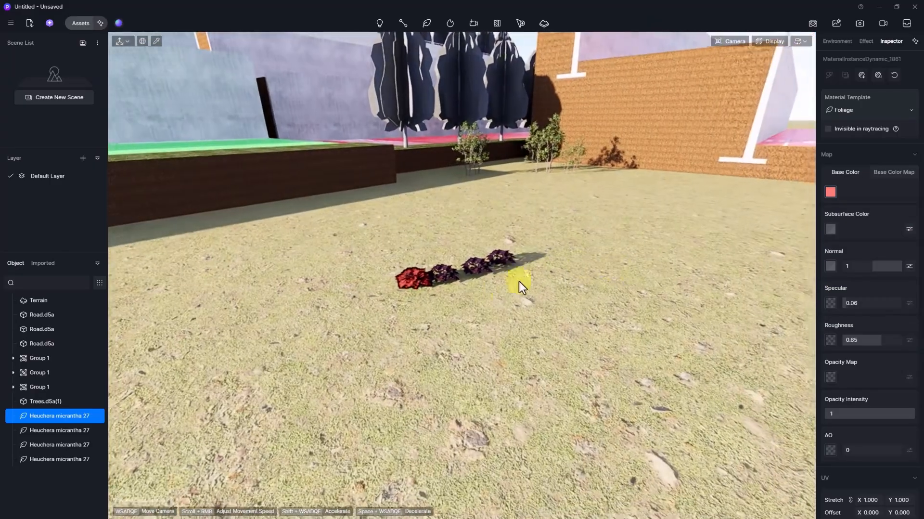
{"action": "scroll", "coordinate": [492, 296], "scroll_direction": "up", "scroll_amount": 4}
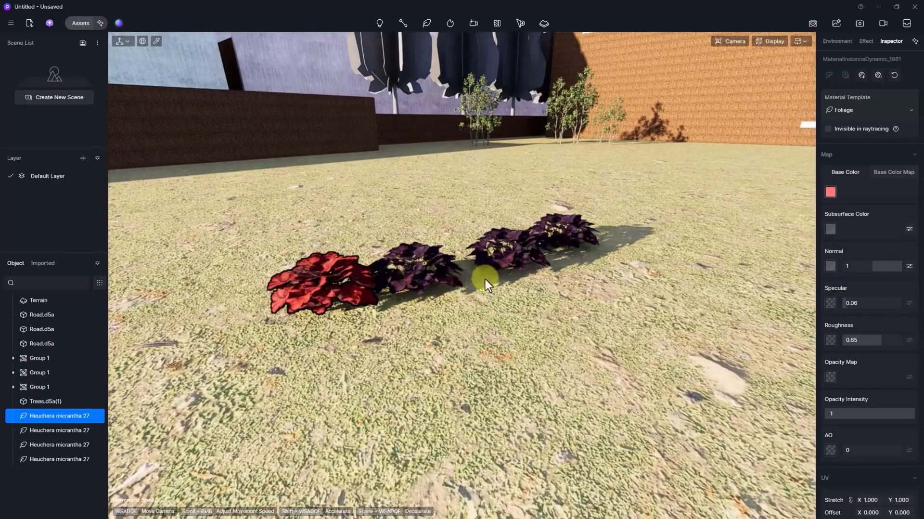
{"action": "left_click", "coordinate": [485, 278]}
- Select all four Heuchera micrantha 27 plants together
{"action": "left_click", "coordinate": [439, 265]}
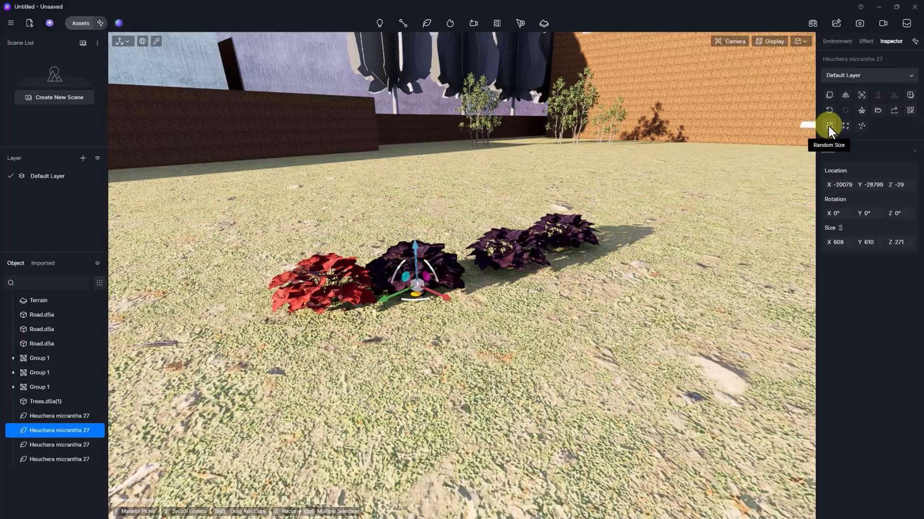
{"action": "left_click", "coordinate": [361, 268], "text": "ctrl"}
{"action": "left_click", "coordinate": [474, 262], "text": "ctrl"}
{"action": "left_click", "coordinate": [577, 224], "text": "ctrl"}
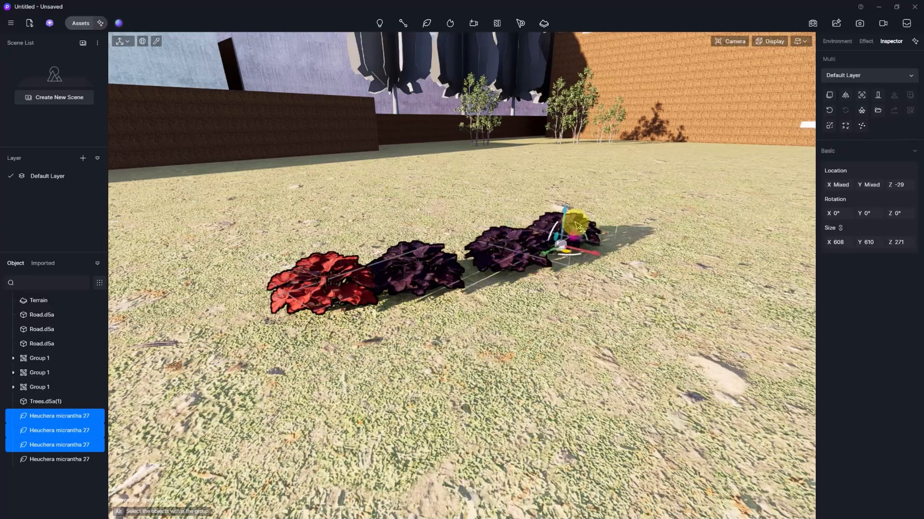
- Apply Random Size, Random Rotation and Random Location to the plants, re-rolling each
{"action": "left_click", "coordinate": [830, 125]}
{"action": "left_click", "coordinate": [829, 126]}
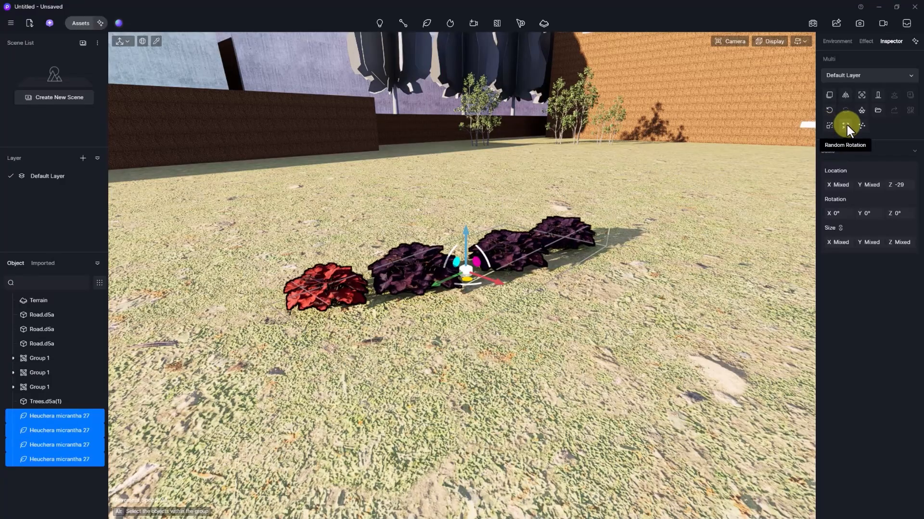
{"action": "left_click", "coordinate": [846, 126]}
{"action": "left_click", "coordinate": [846, 125]}
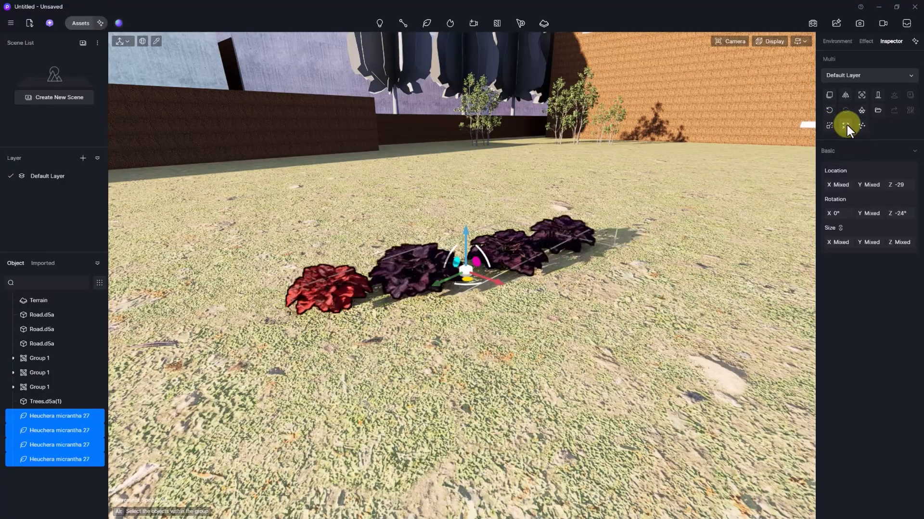
{"action": "left_click", "coordinate": [865, 123]}
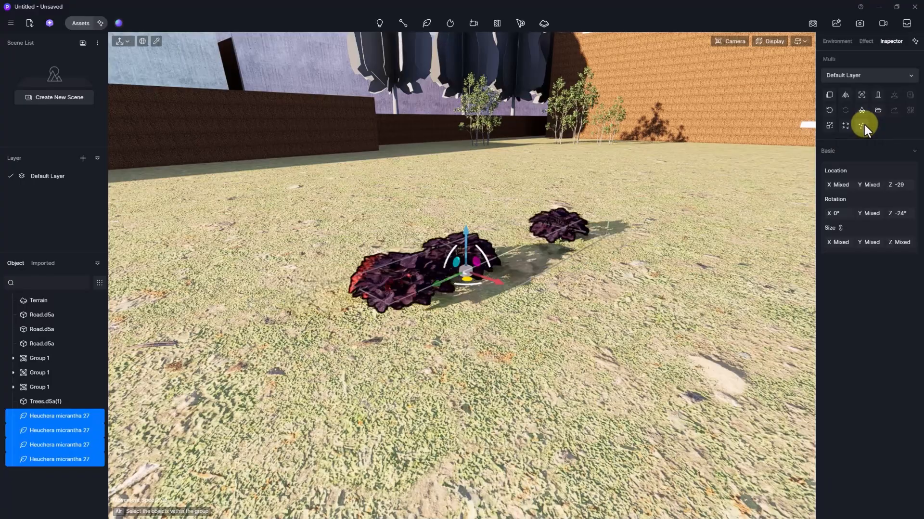
{"action": "left_click", "coordinate": [864, 123]}
{"action": "left_click", "coordinate": [864, 123]}
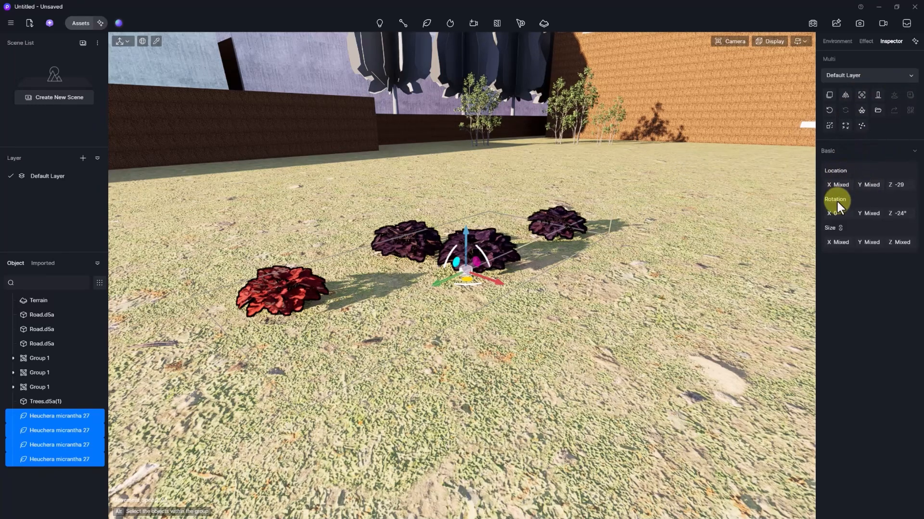
{"action": "right_click_drag", "start_coordinate": [546, 258], "coordinate": [406, 349]}
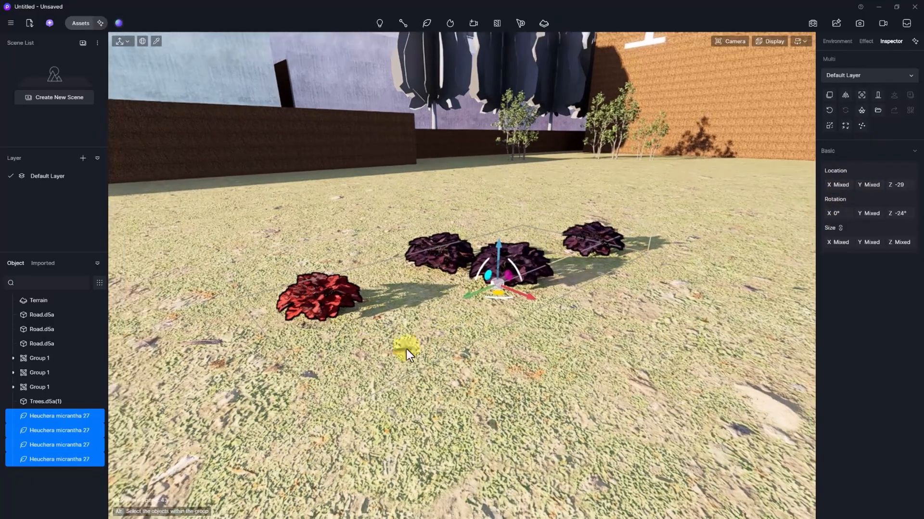
- Select only the red Heuchera and reset its rotation upright
{"action": "left_click", "coordinate": [327, 297]}
{"action": "left_click", "coordinate": [327, 300]}
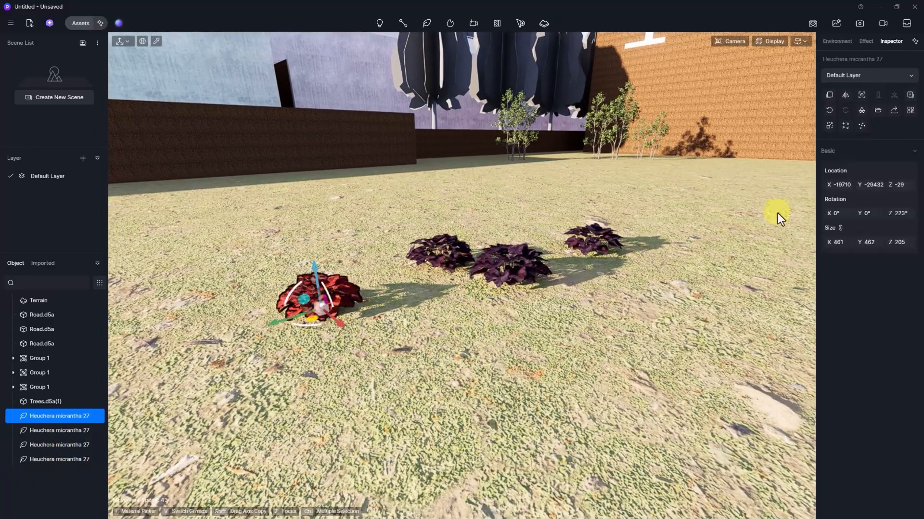
{"action": "left_click_drag", "start_coordinate": [841, 187], "coordinate": [873, 186]}
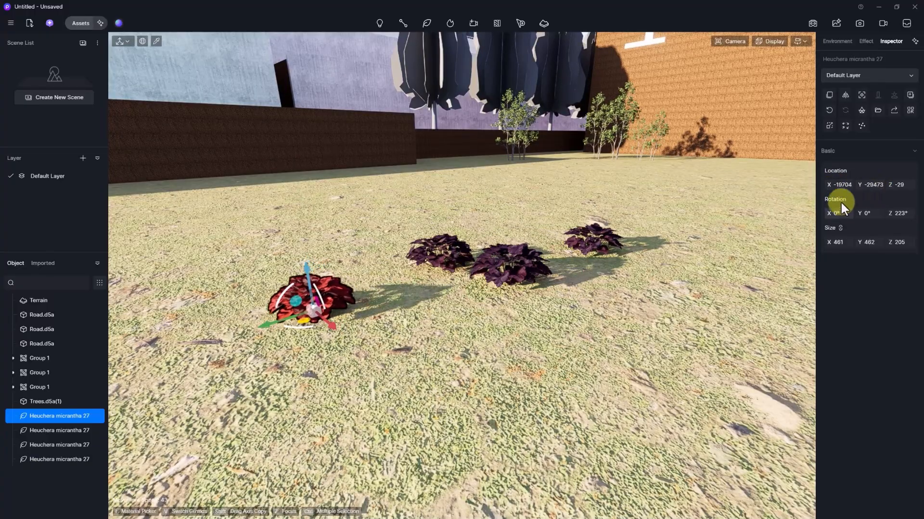
{"action": "mouse_move", "coordinate": [833, 212]}
{"action": "left_mouse_down"}
{"action": "mouse_move", "coordinate": [837, 241]}
{"action": "mouse_move", "coordinate": [836, 222]}
{"action": "left_mouse_up"}
{"action": "left_click", "coordinate": [829, 110]}
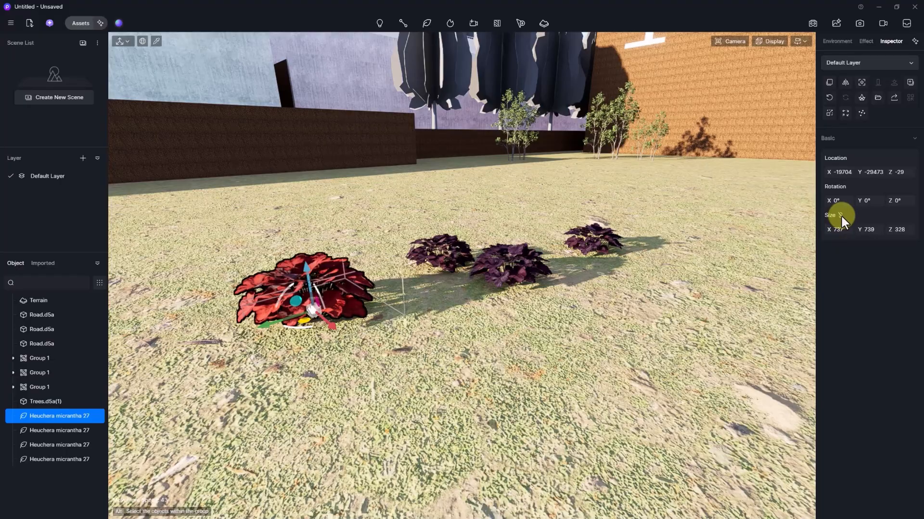
- Scale the red Heuchera proportionally to about 930 across
{"action": "left_click", "coordinate": [840, 215]}
{"action": "left_click_drag", "start_coordinate": [836, 229], "coordinate": [895, 228]}
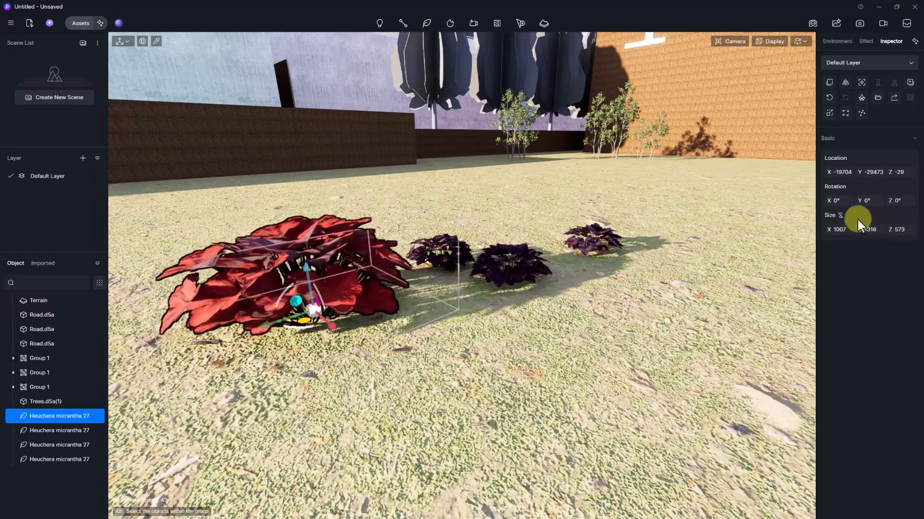
{"action": "left_click", "coordinate": [840, 215]}
{"action": "left_click_drag", "start_coordinate": [838, 230], "coordinate": [835, 231]}
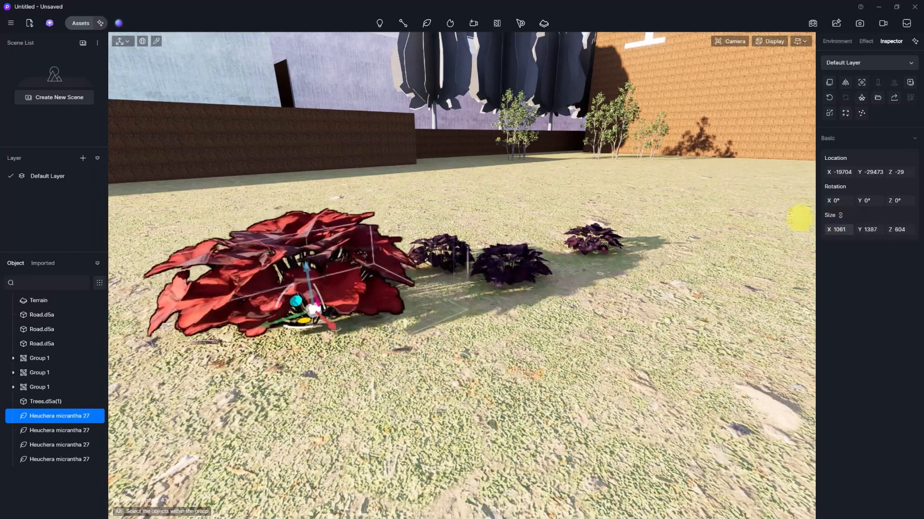
{"action": "right_click_drag", "start_coordinate": [712, 180], "coordinate": [600, 272]}
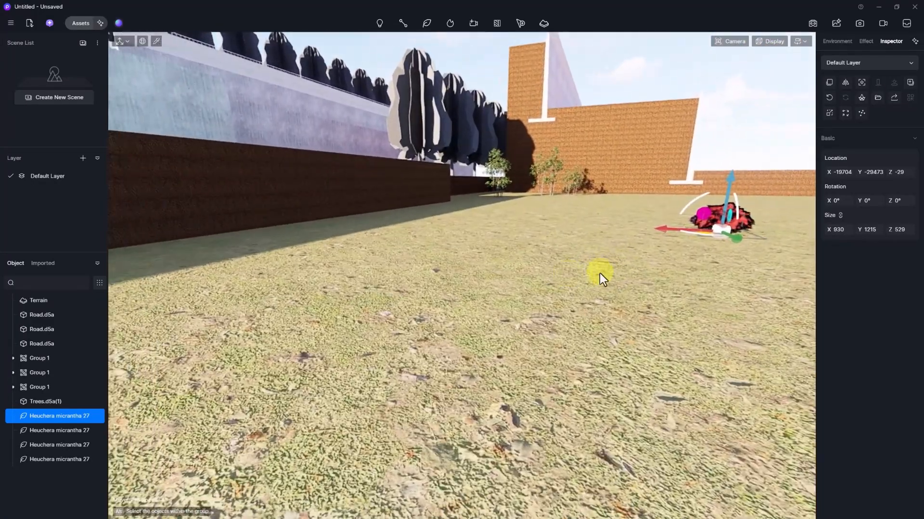